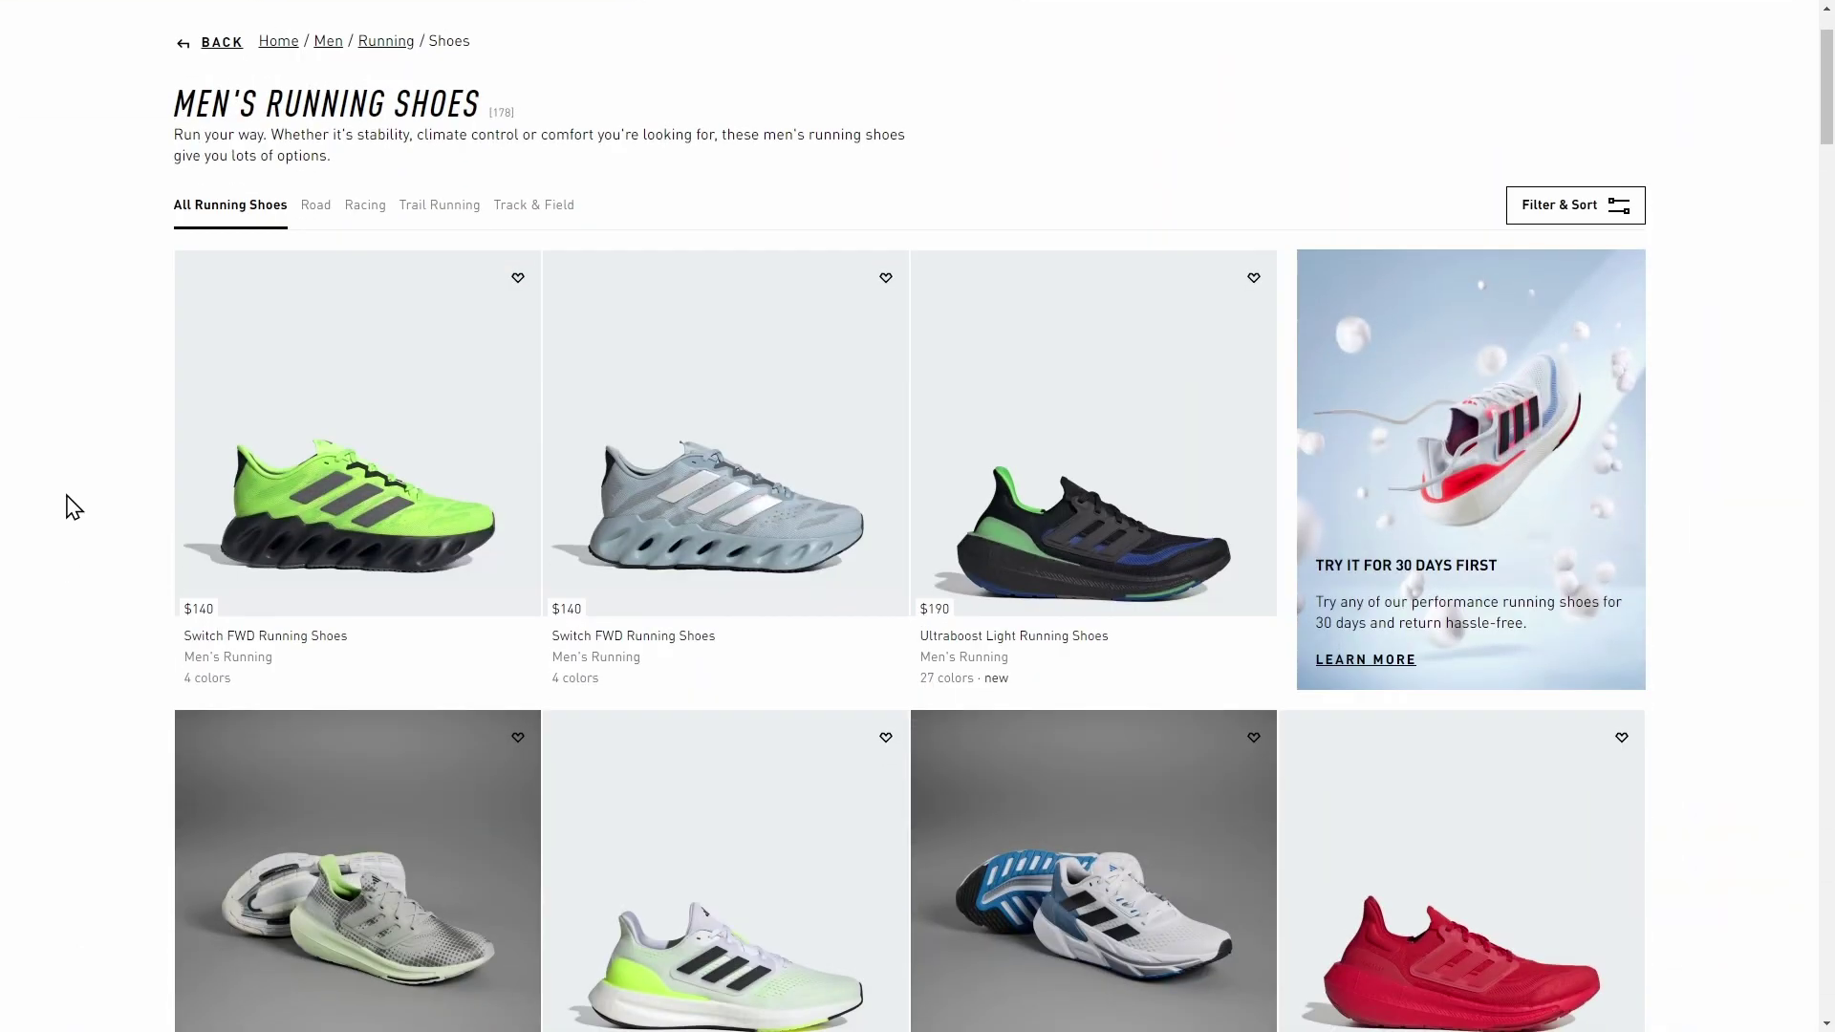
Pick Gray from the Color dropdown on the T-Shirt product page.
{"action": "scroll", "coordinate": [74, 507], "scroll_direction": "down", "scroll_amount": 1}
{"action": "mouse_move", "coordinate": [320, 524]}
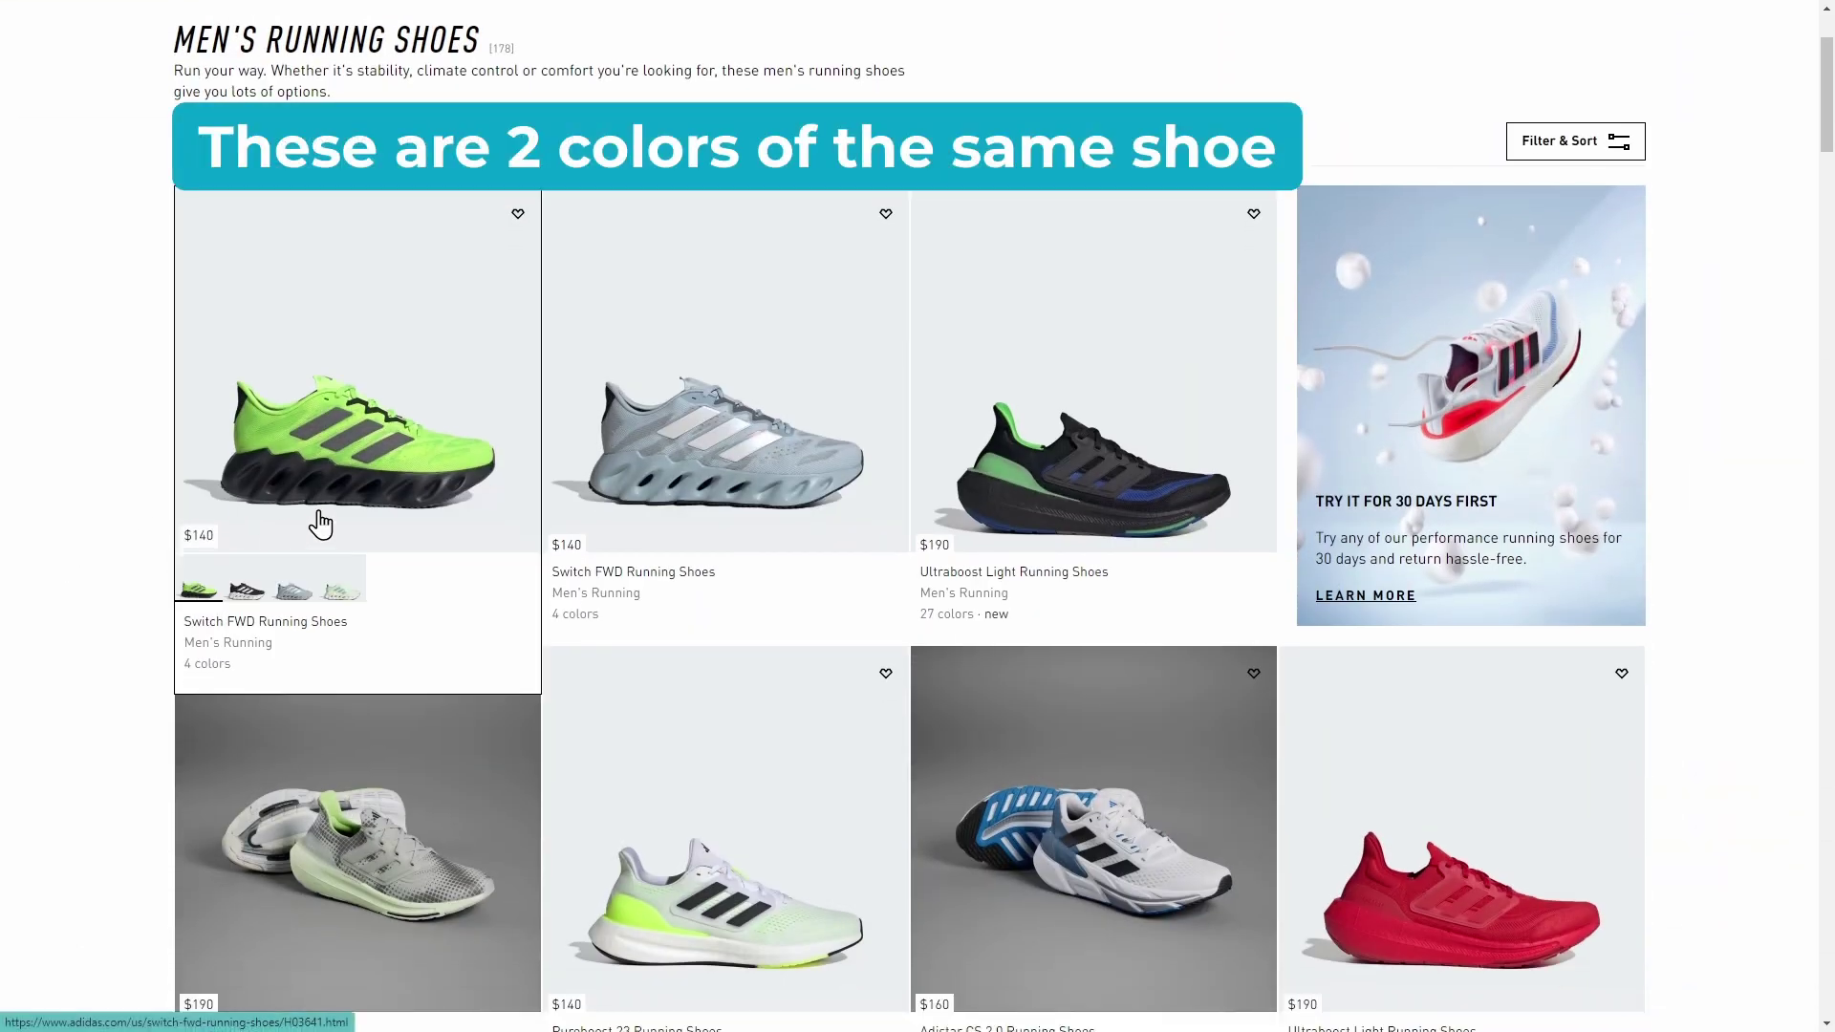
{"action": "mouse_move", "coordinate": [584, 525]}
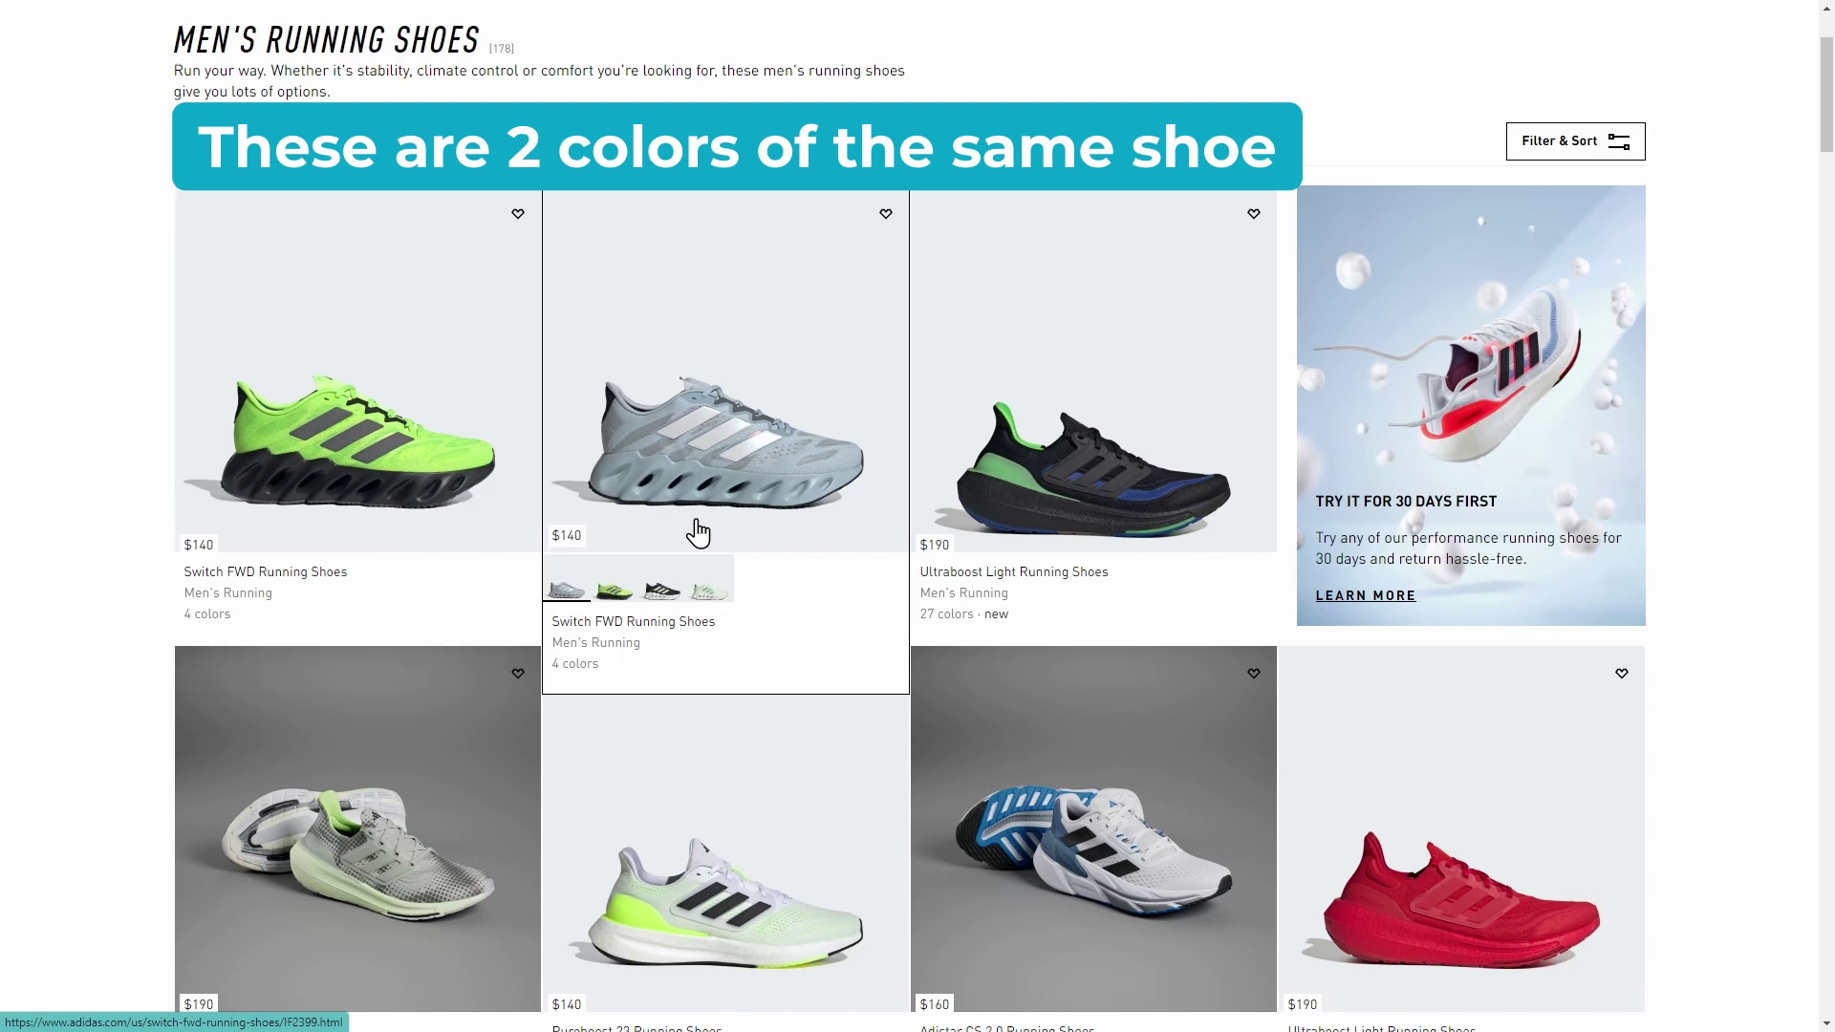
{"action": "mouse_move", "coordinate": [1030, 519]}
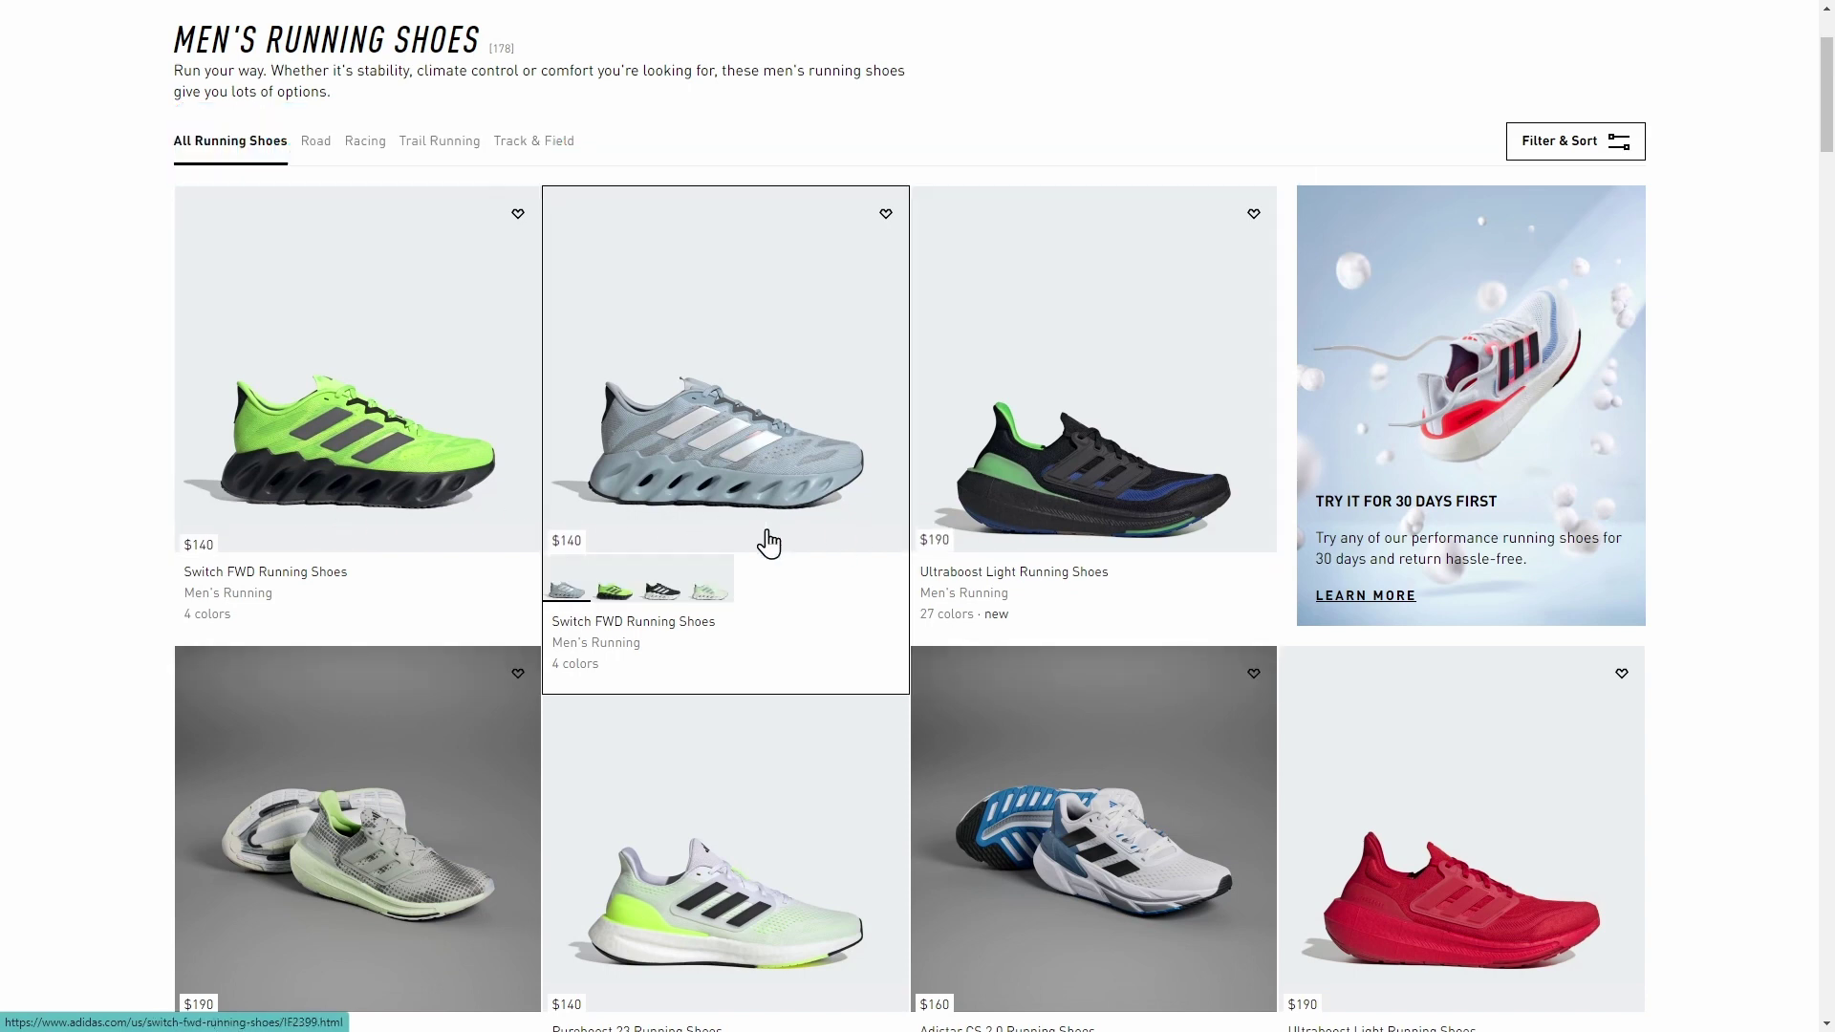
{"action": "mouse_move", "coordinate": [711, 824]}
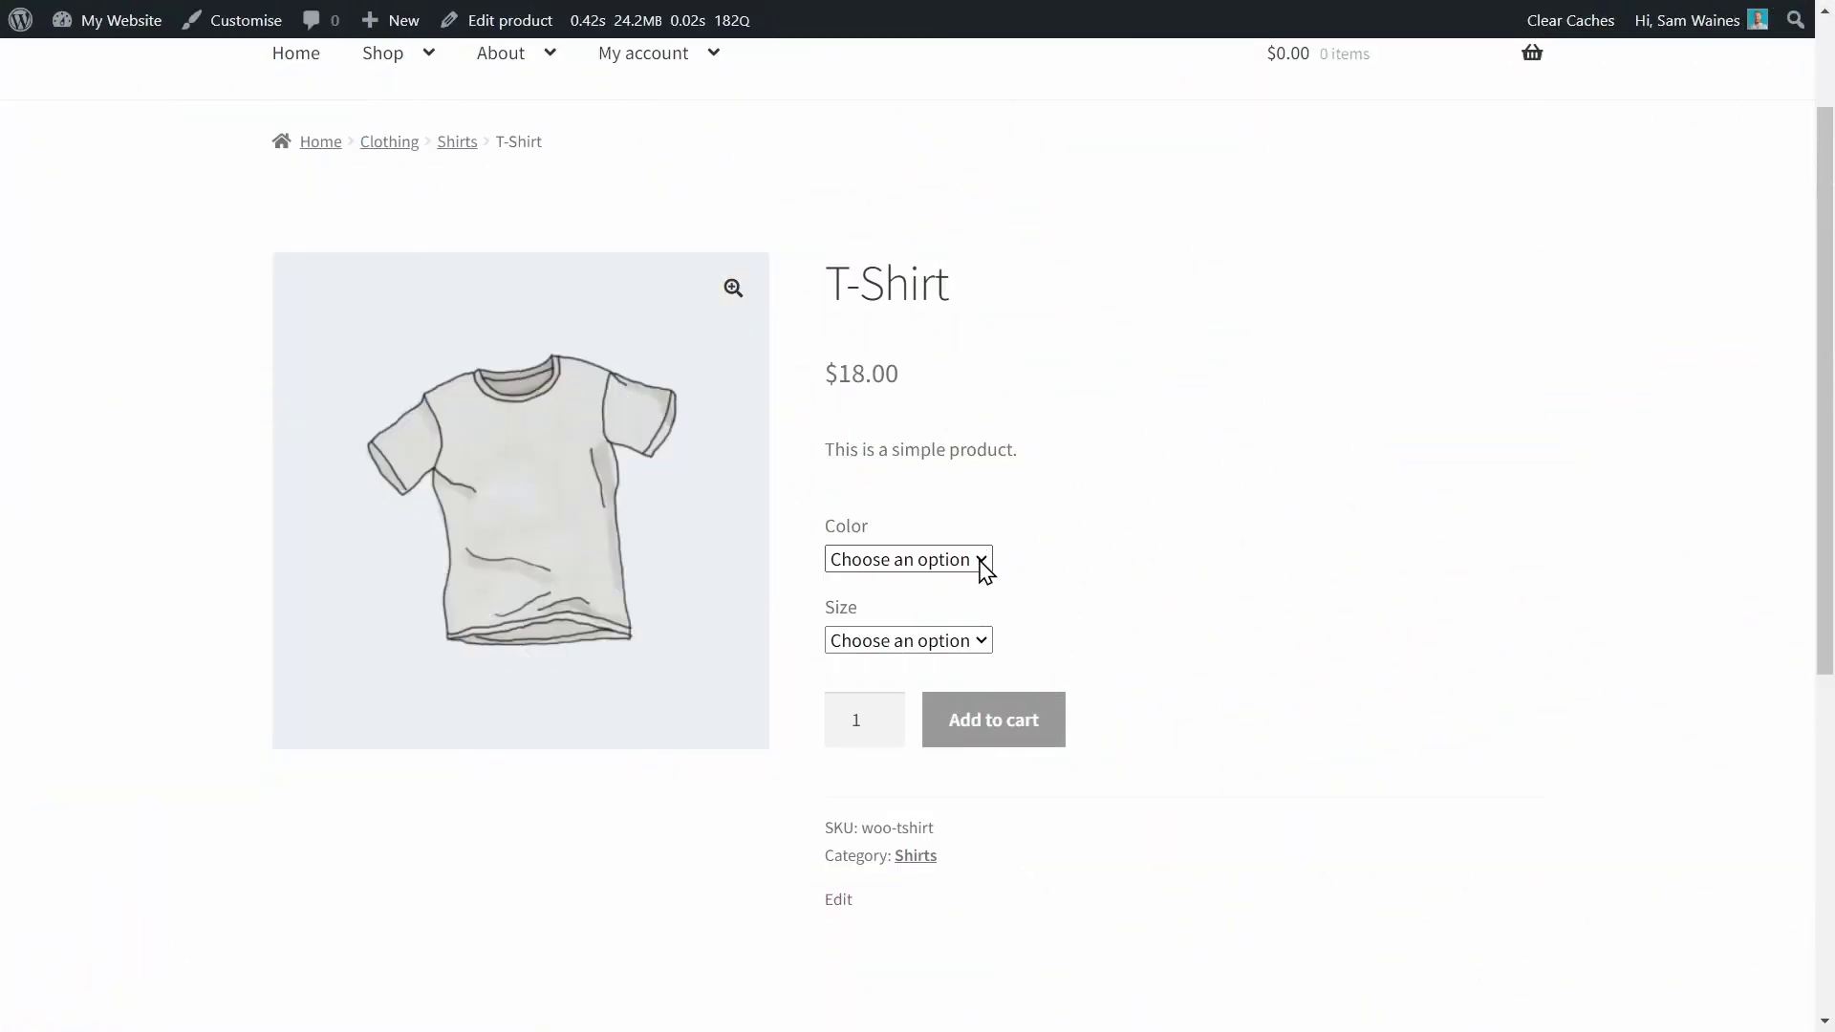
{"action": "left_click", "coordinate": [979, 561]}
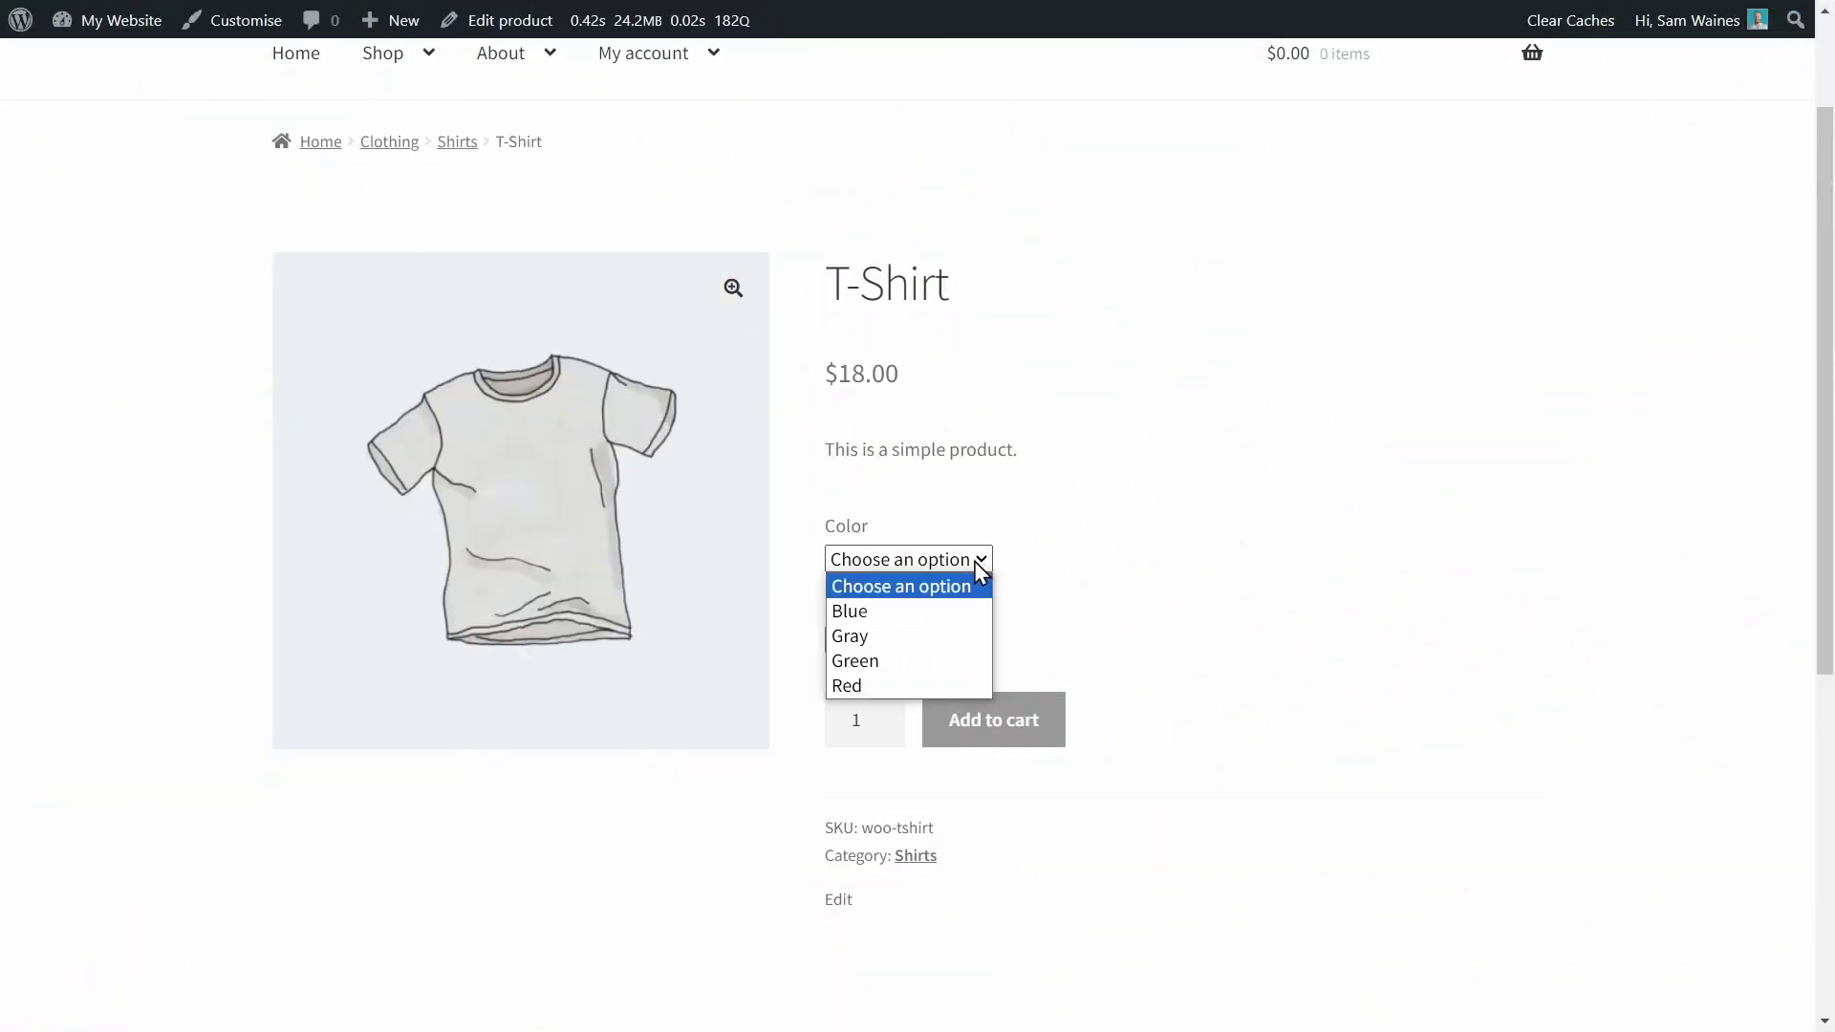
{"action": "left_click", "coordinate": [881, 637]}
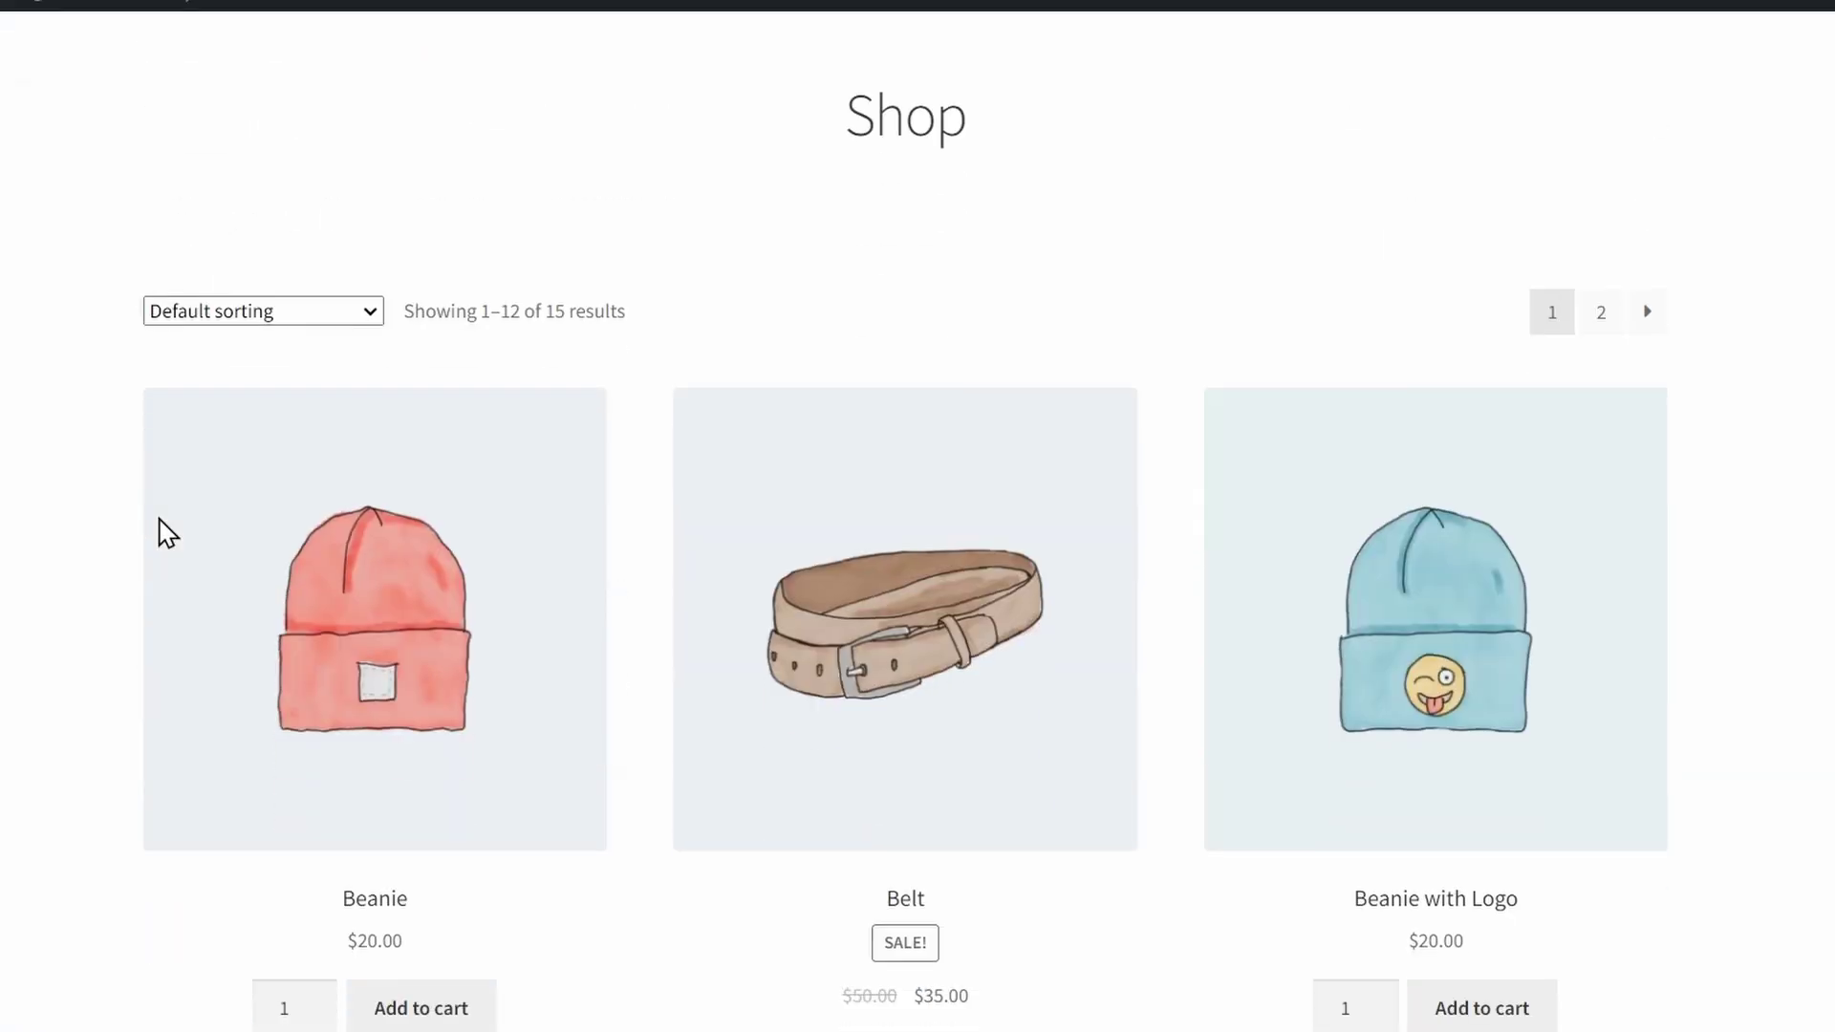
Set the Hoodie to Blue, Medium, with Logo, and increase the Hoodie with Logo quantity.
{"action": "scroll", "coordinate": [158, 532], "scroll_direction": "down", "scroll_amount": 7}
{"action": "scroll", "coordinate": [167, 531], "scroll_direction": "down", "scroll_amount": 5}
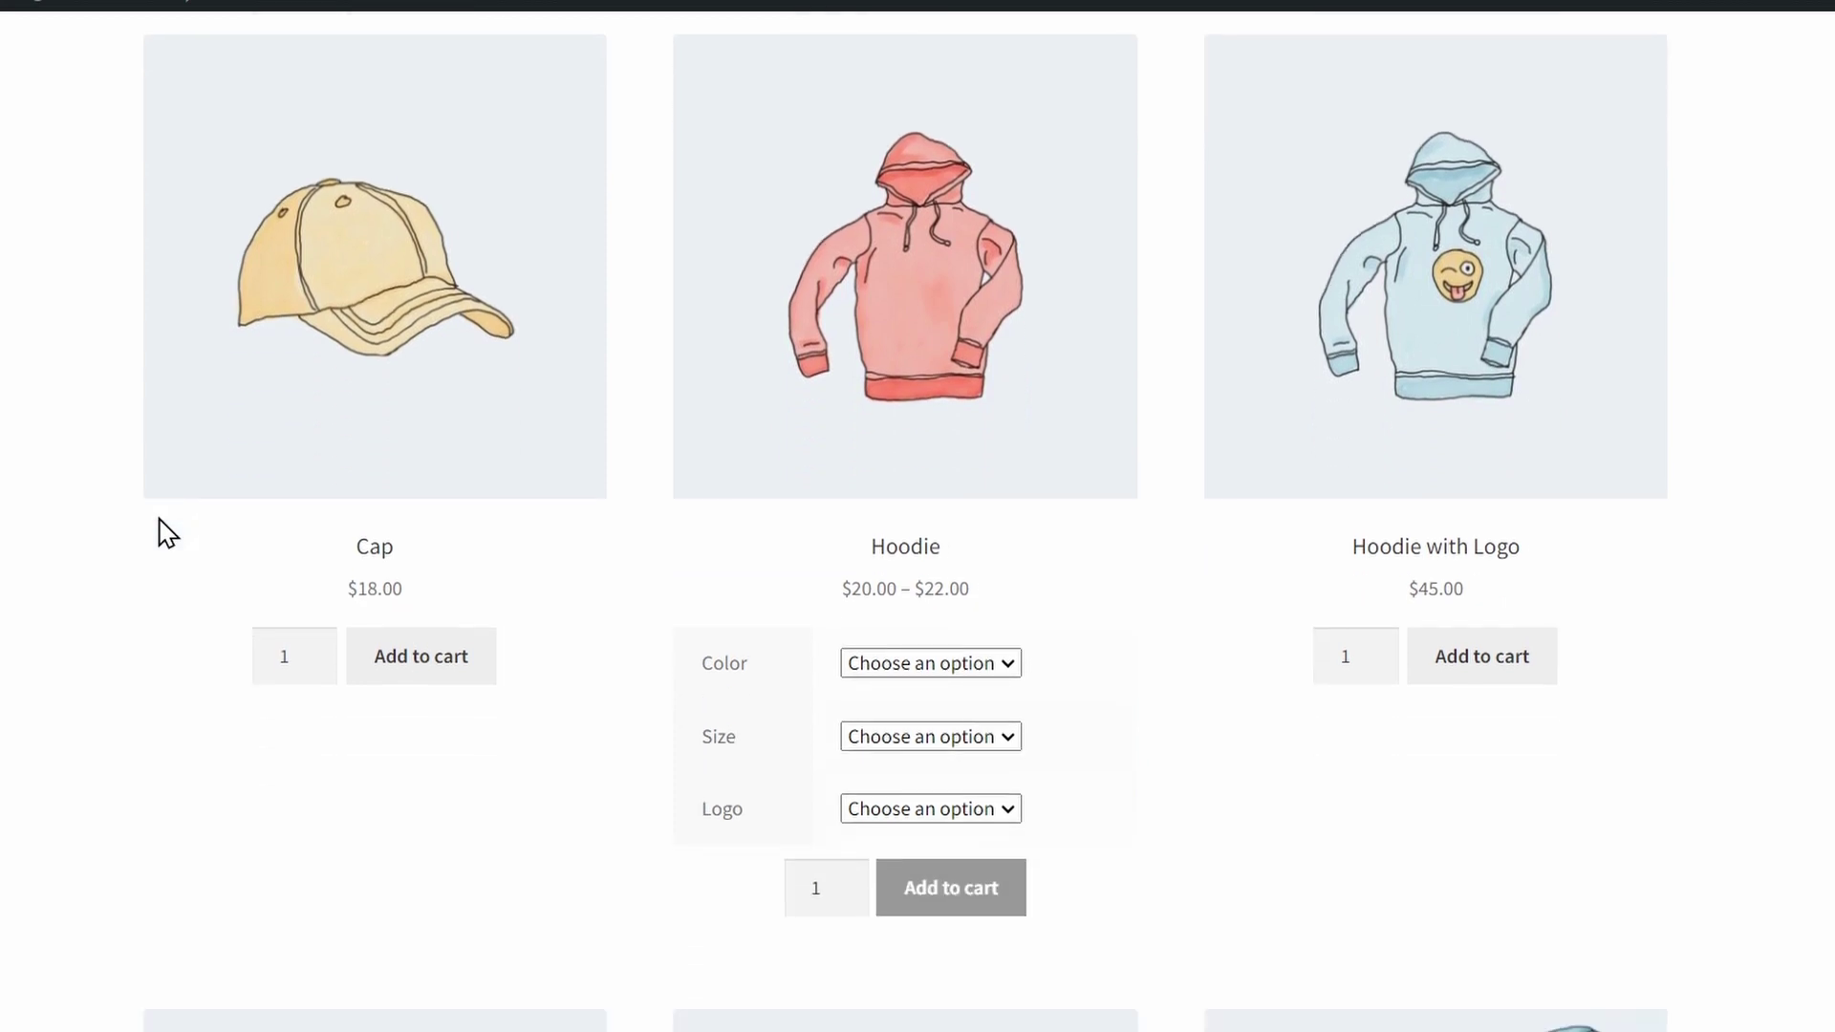
{"action": "left_click", "coordinate": [1014, 665]}
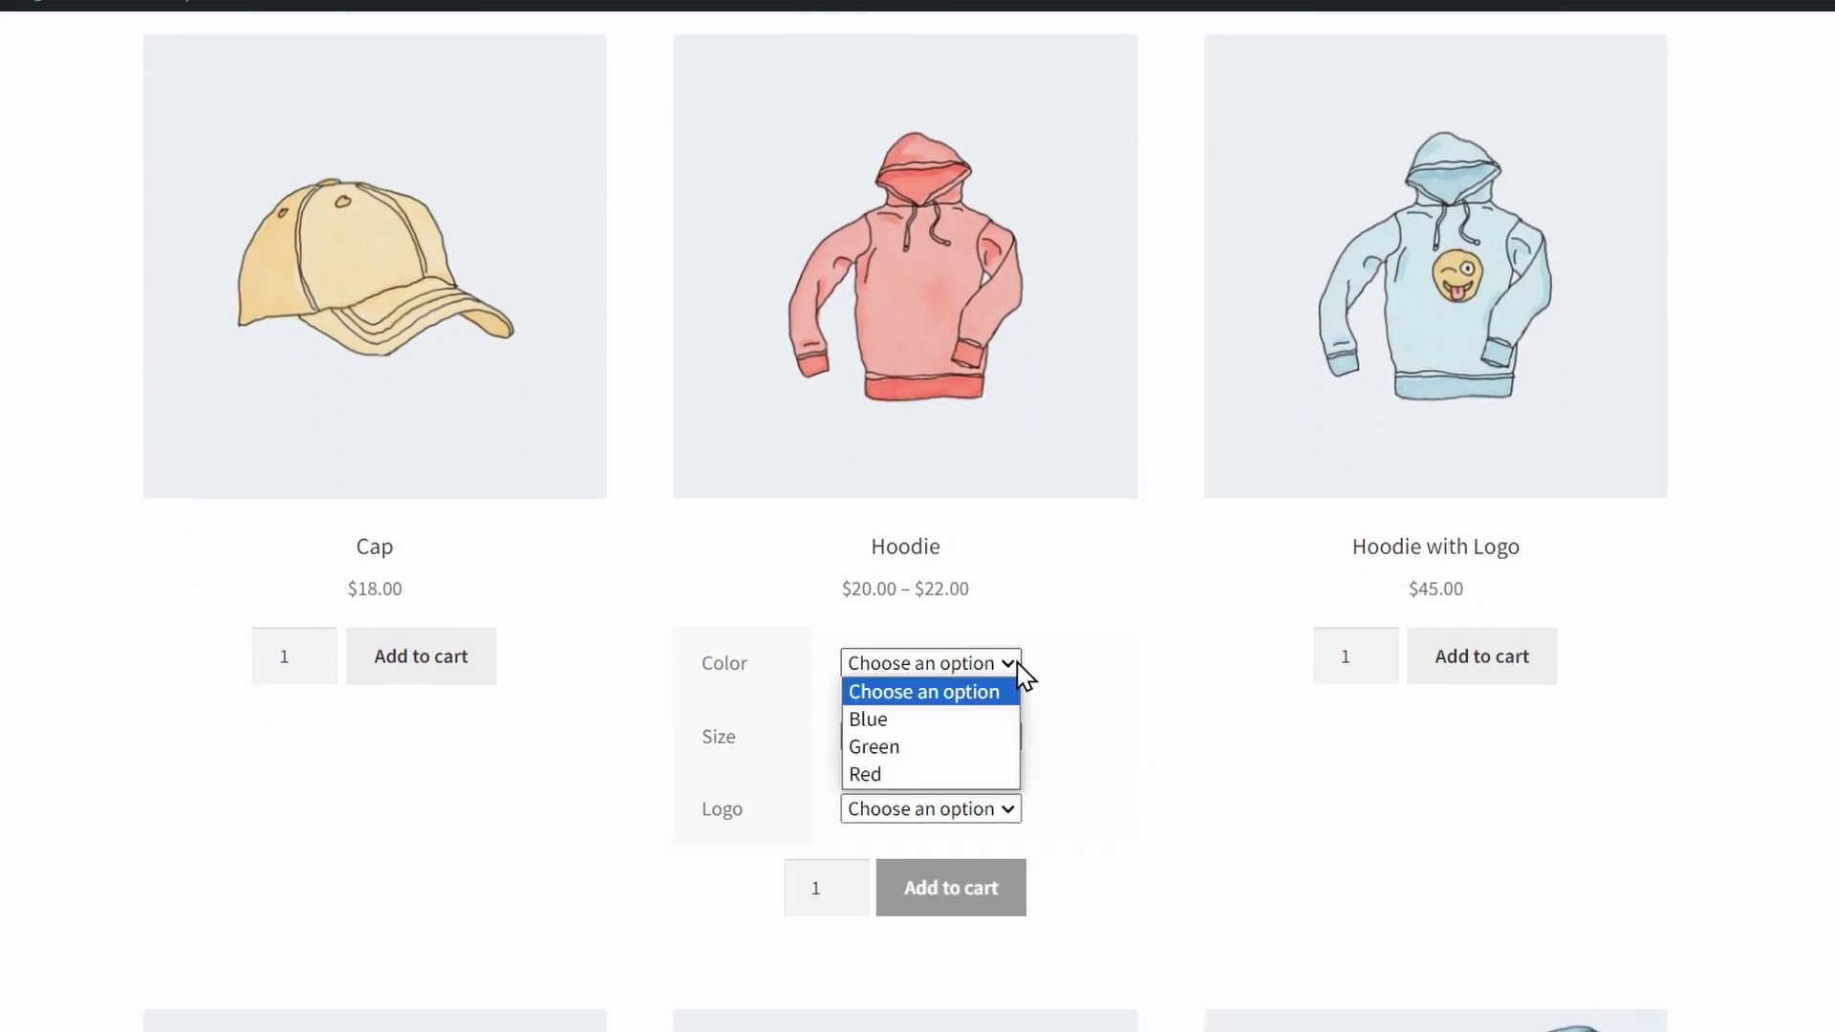
{"action": "left_click", "coordinate": [960, 729]}
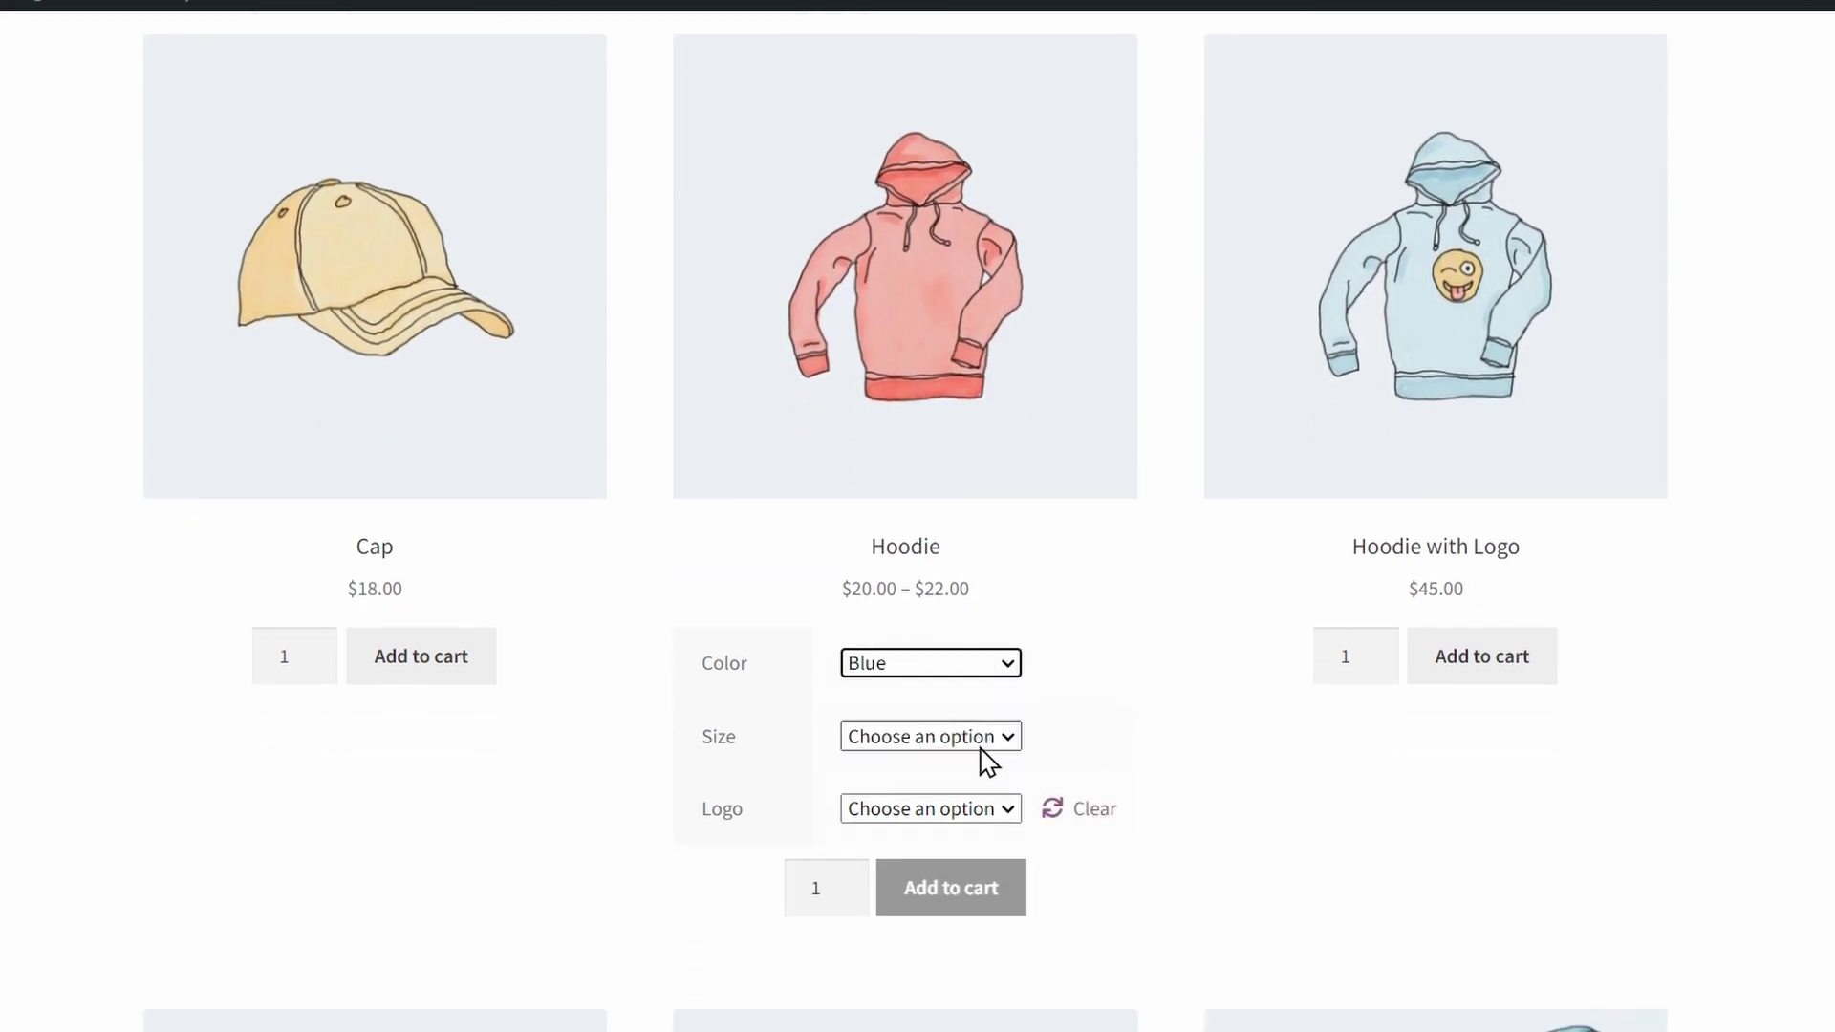
{"action": "left_click", "coordinate": [980, 746]}
{"action": "left_click", "coordinate": [938, 819]}
{"action": "left_click", "coordinate": [942, 812]}
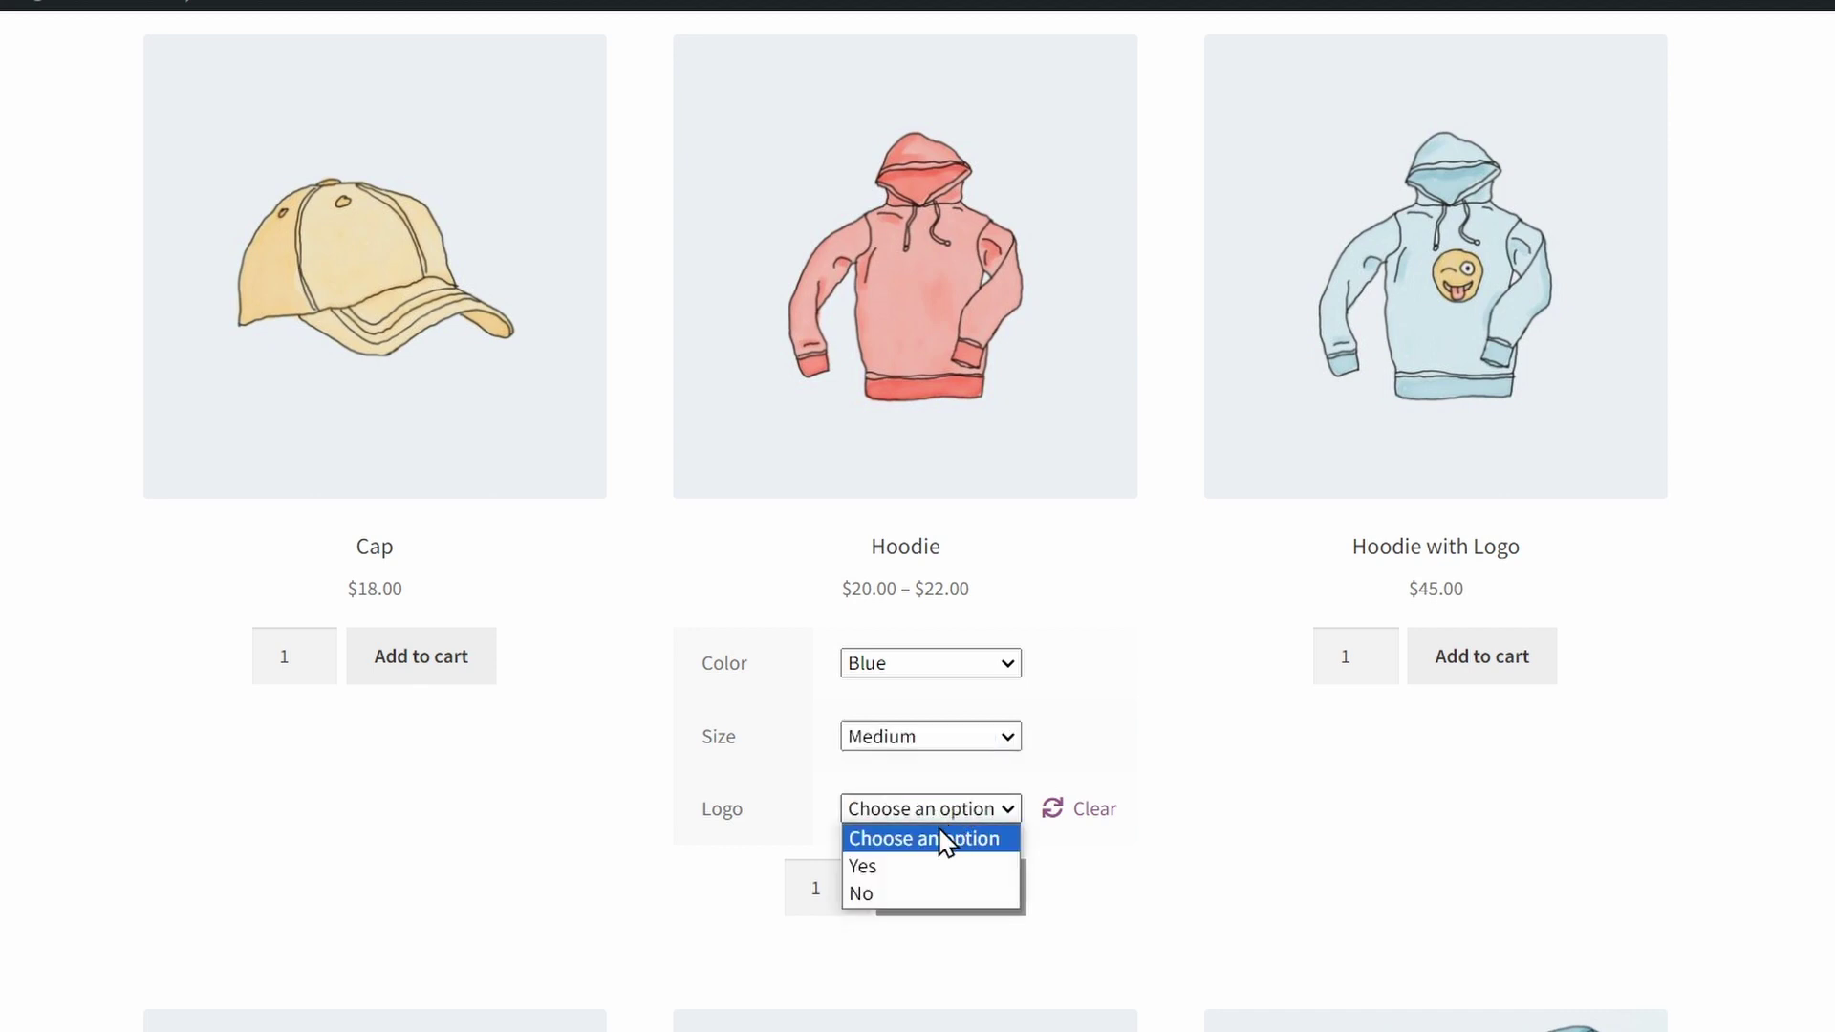
{"action": "left_click", "coordinate": [903, 867]}
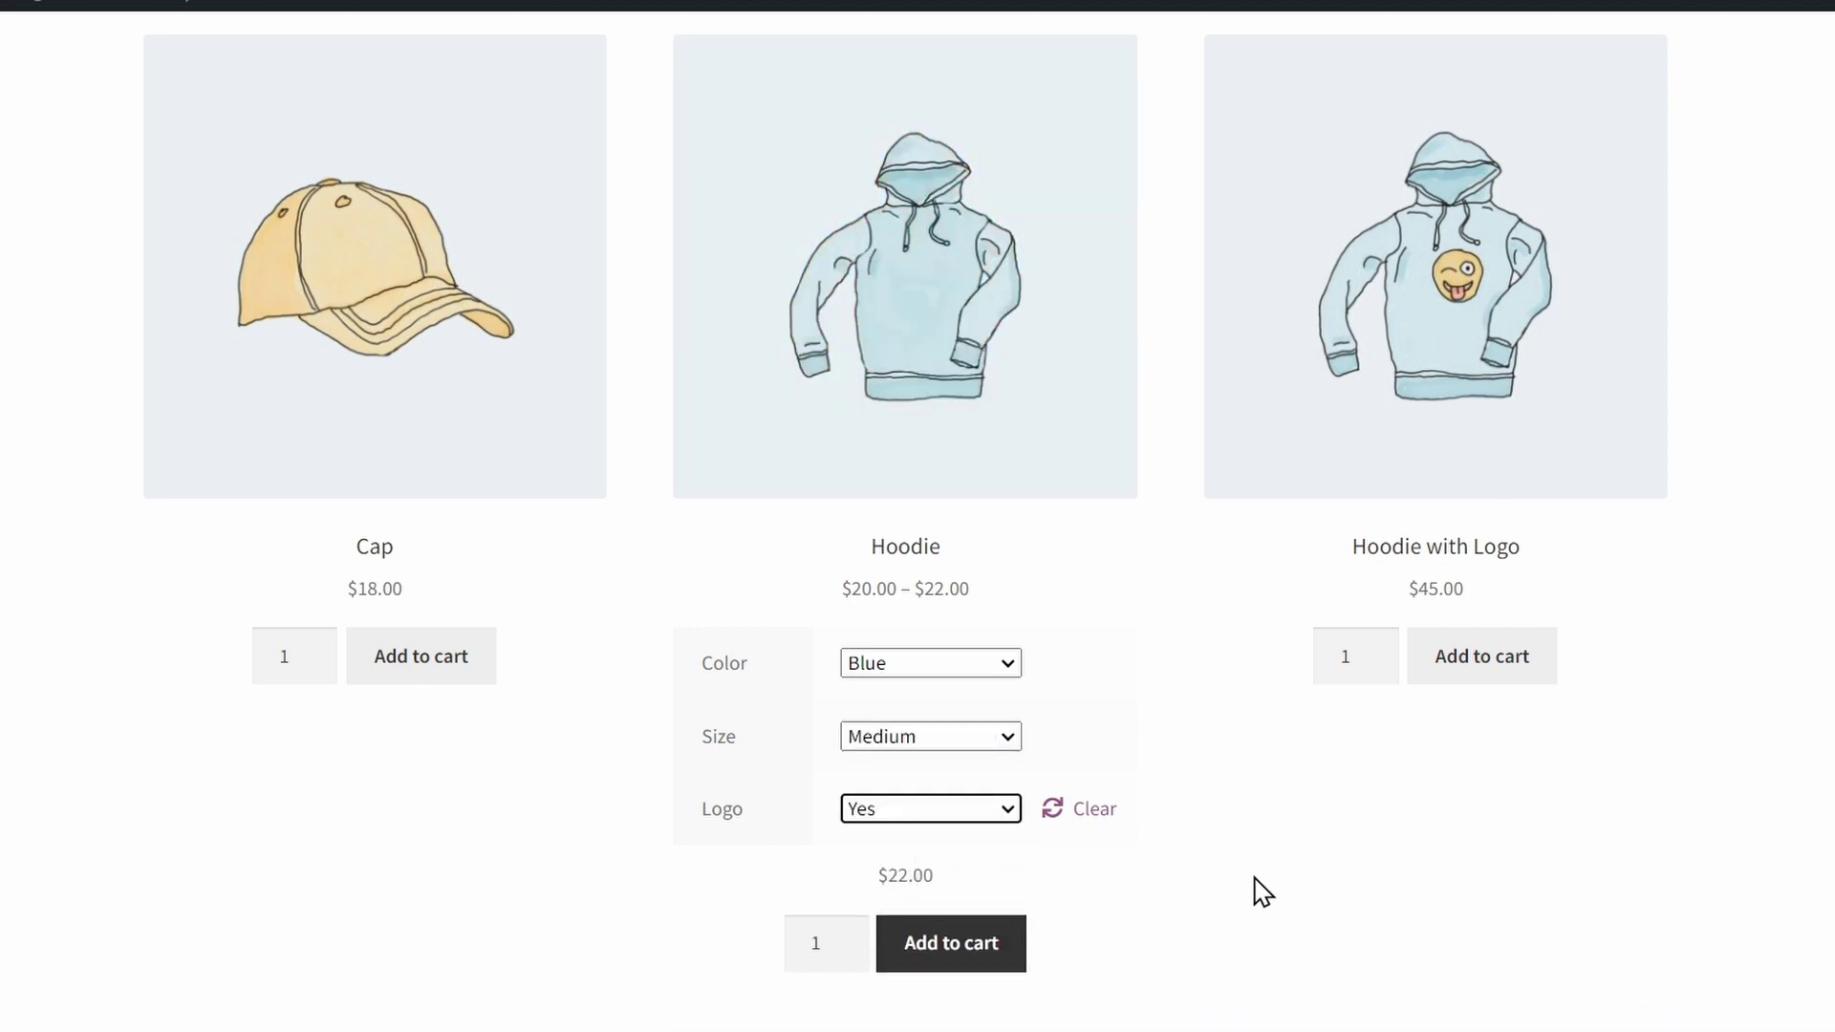
{"action": "left_click", "coordinate": [1376, 650]}
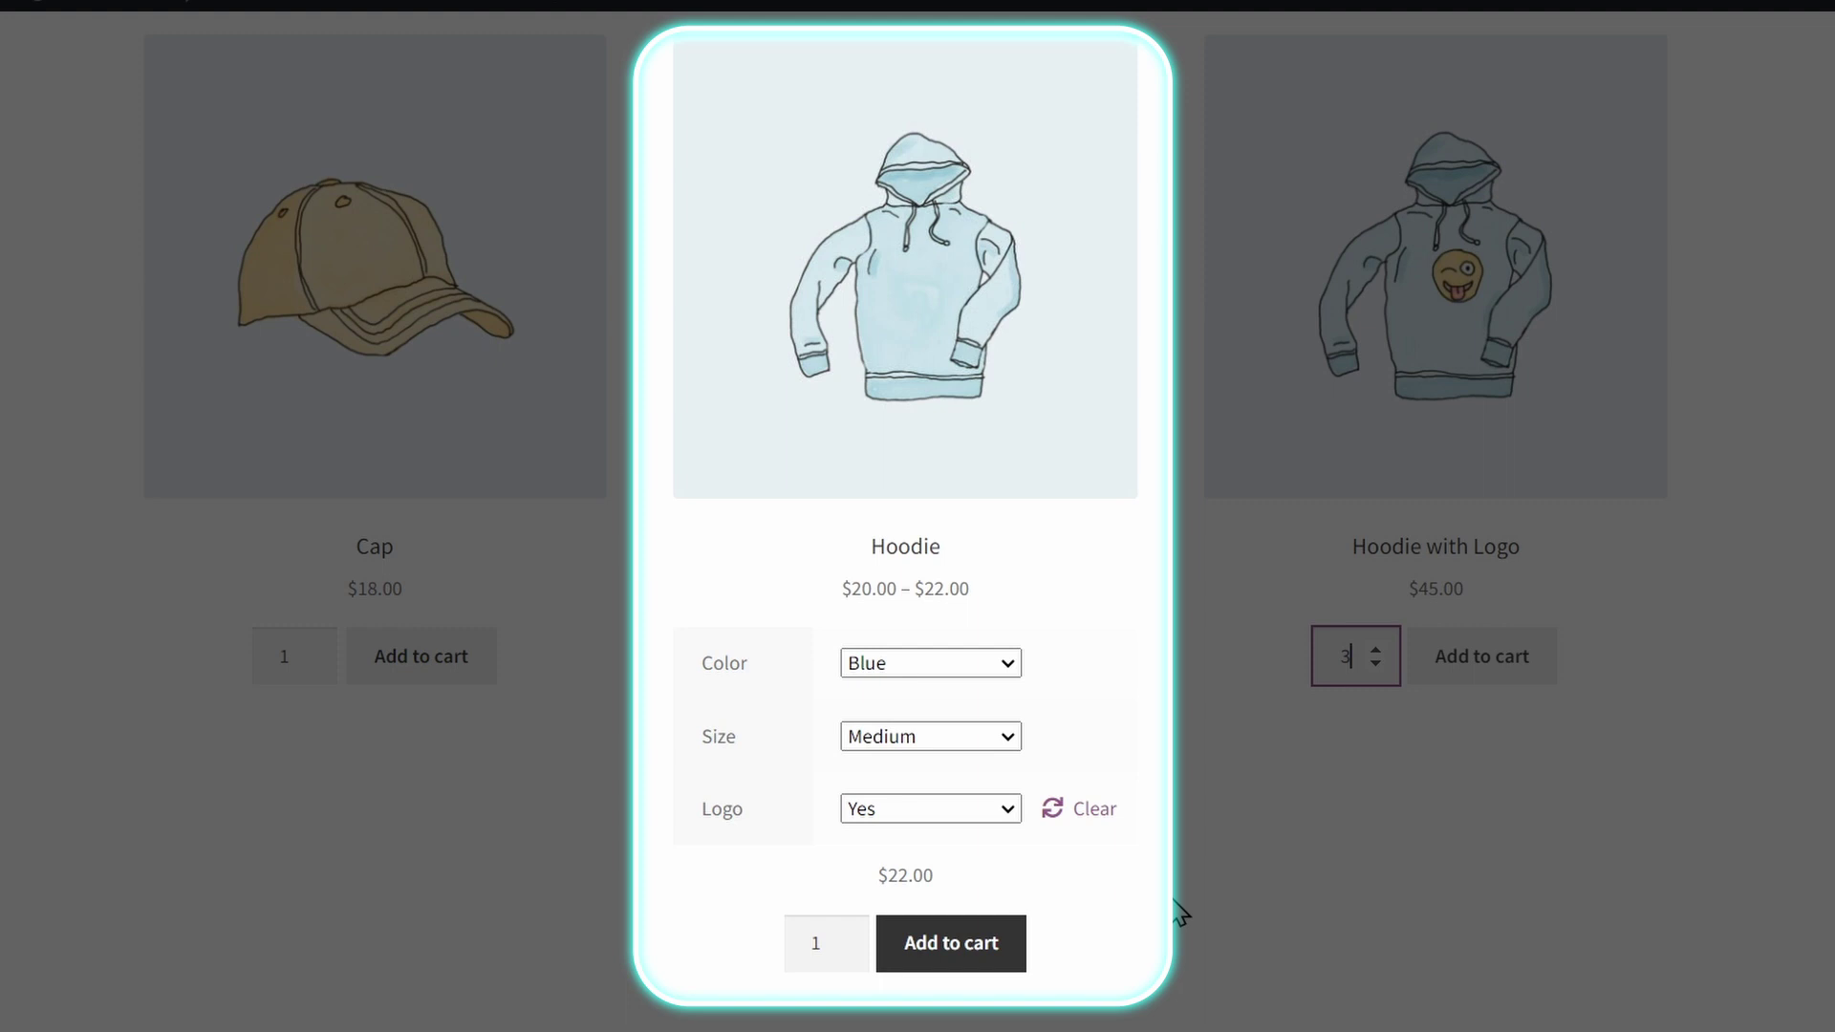
{"action": "scroll", "coordinate": [1180, 906], "scroll_direction": "down", "scroll_amount": 2}
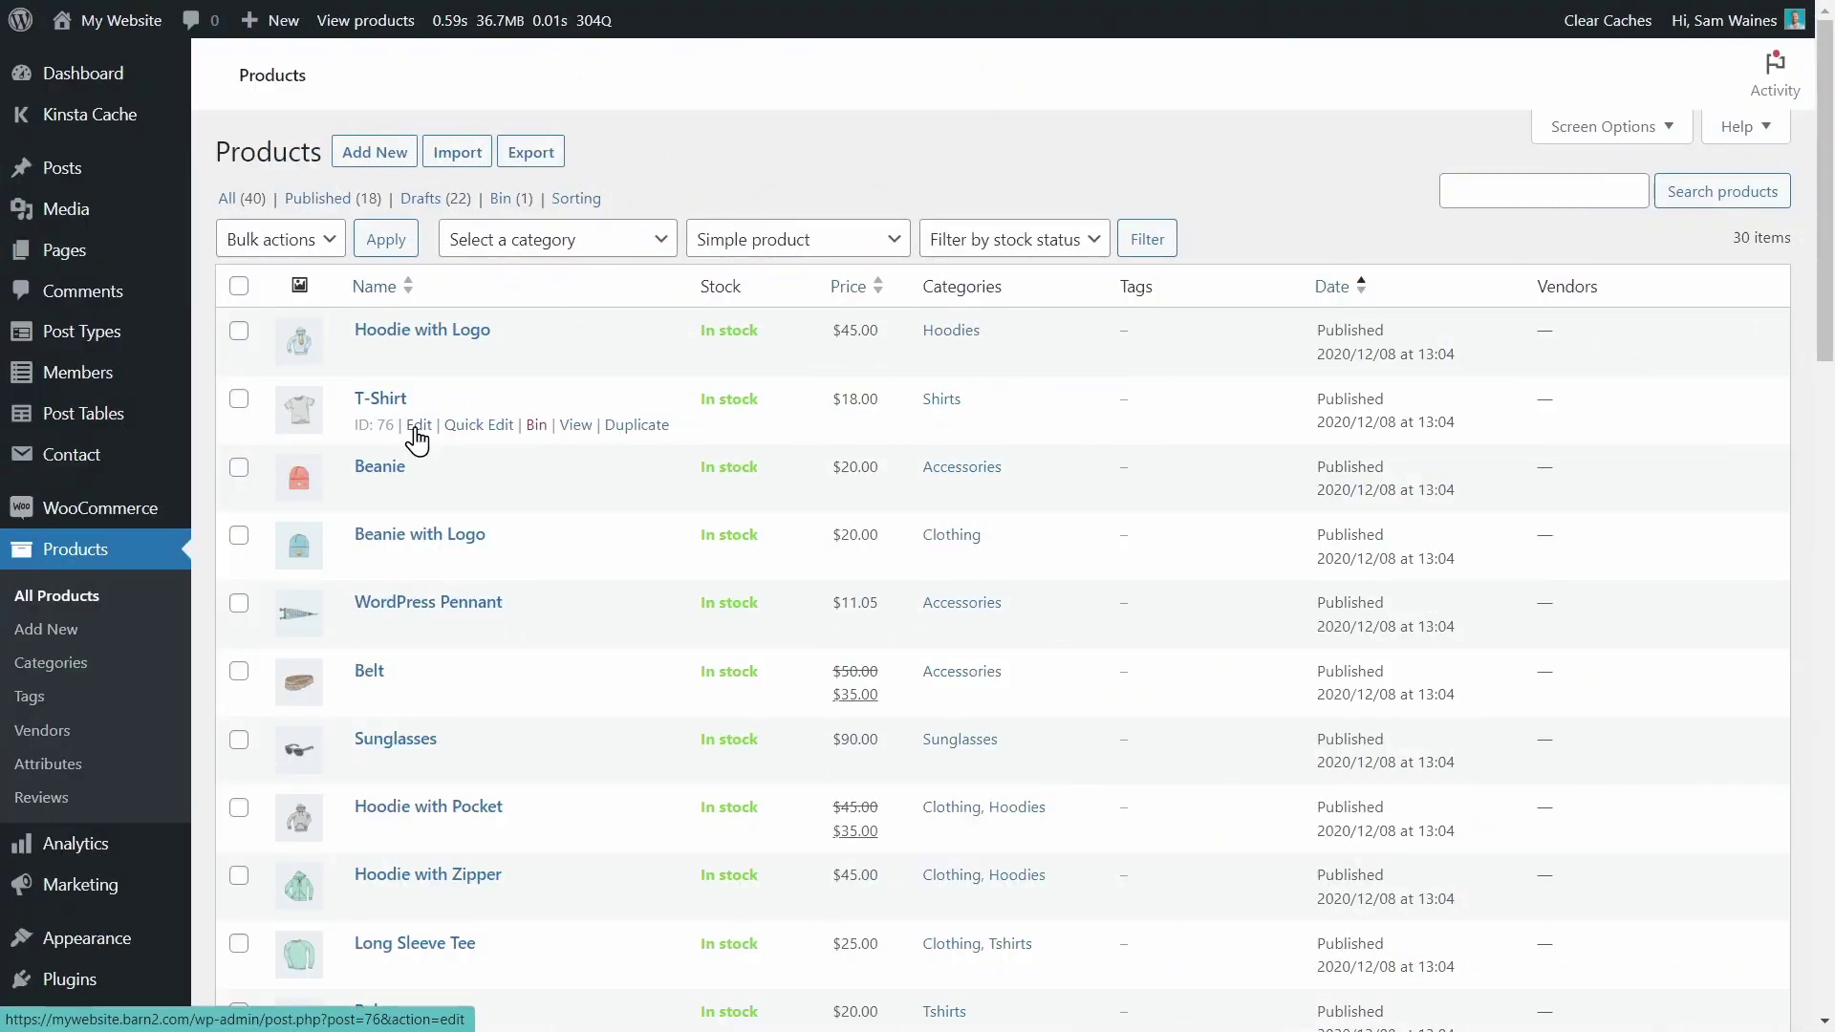
Edit the T-Shirt, make it a Variable product and add its existing Color and Size attributes.
{"action": "left_click", "coordinate": [416, 424]}
{"action": "scroll", "coordinate": [826, 373], "scroll_direction": "down", "scroll_amount": 8}
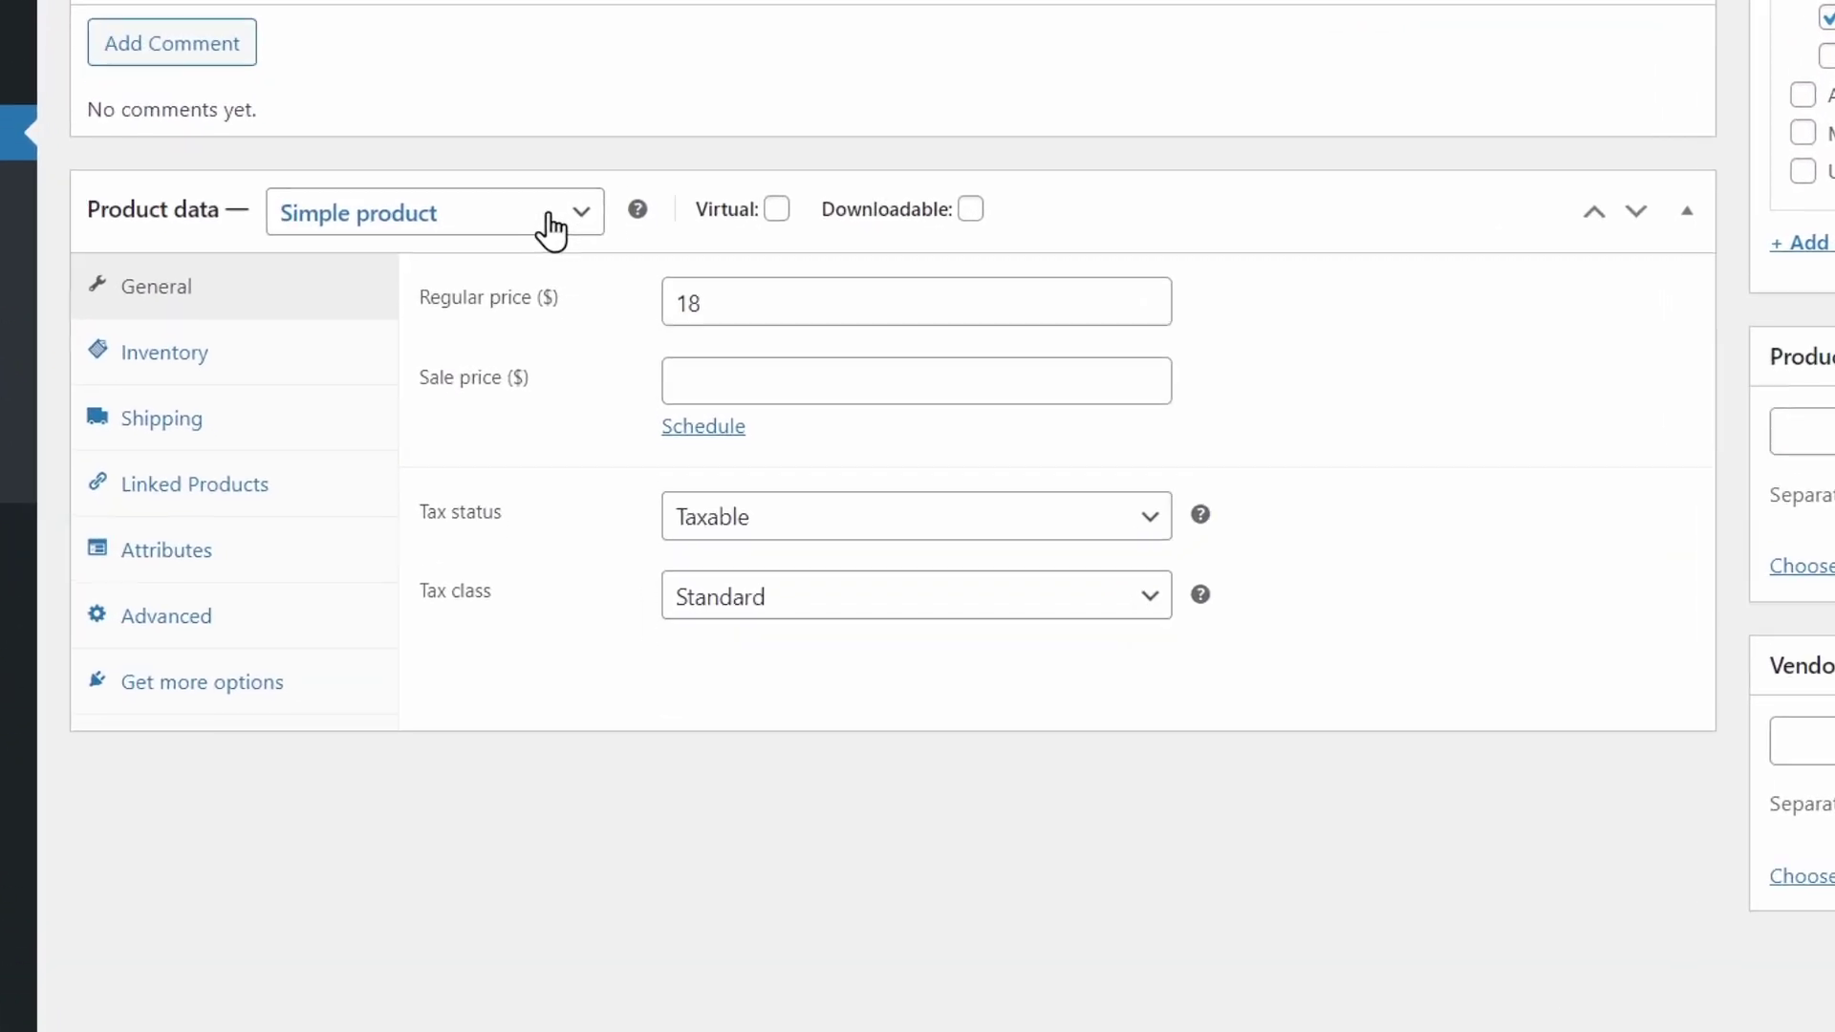
{"action": "left_click", "coordinate": [569, 445]}
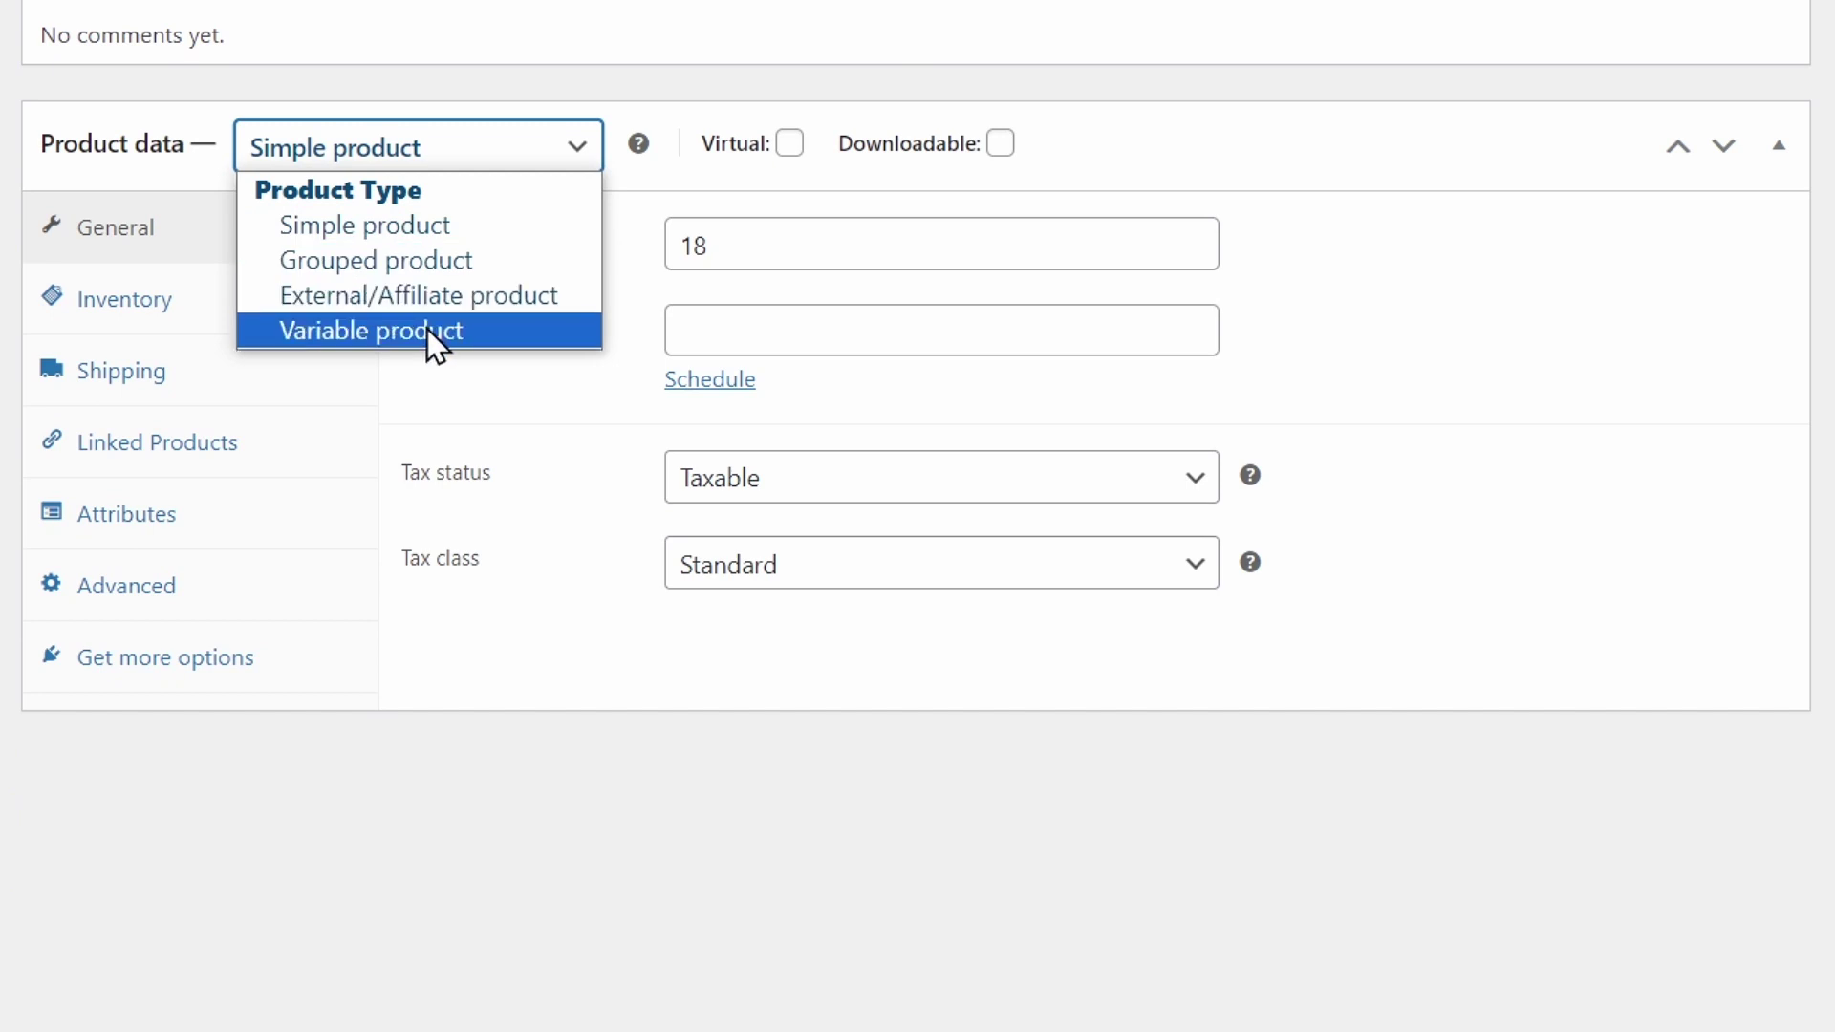
{"action": "left_click", "coordinate": [427, 329]}
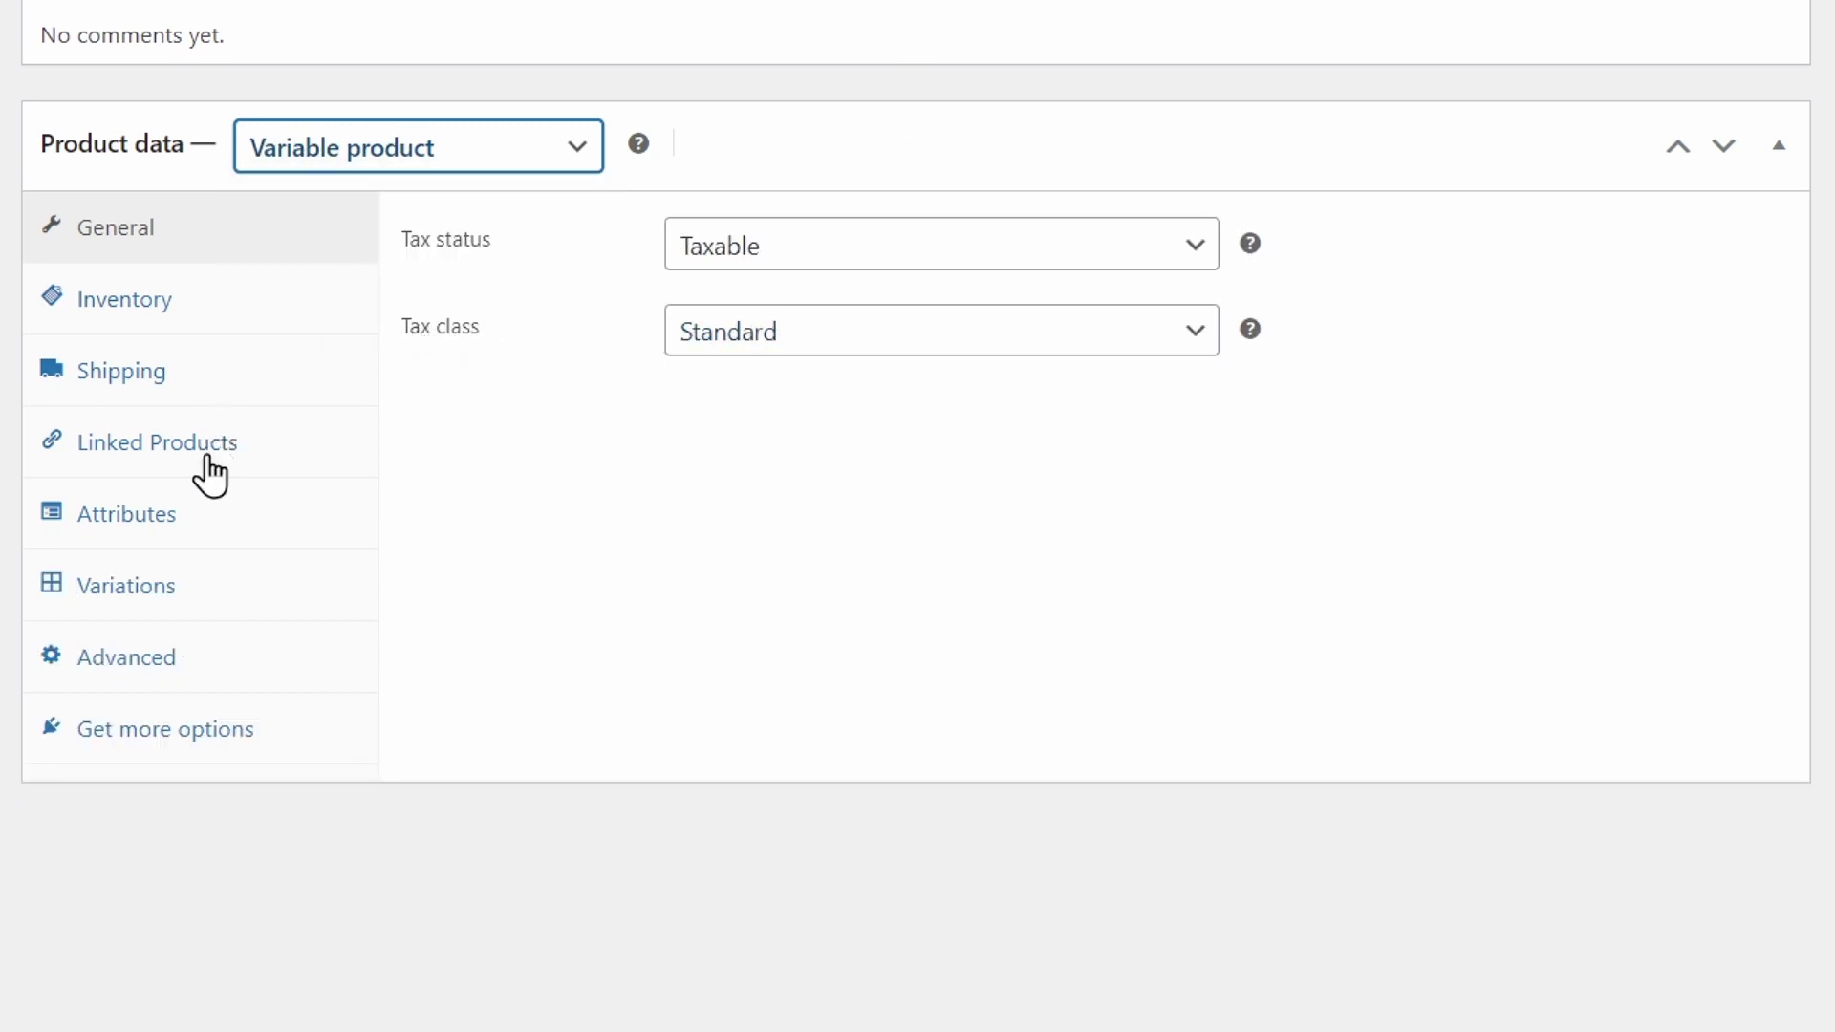
{"action": "left_click", "coordinate": [127, 528]}
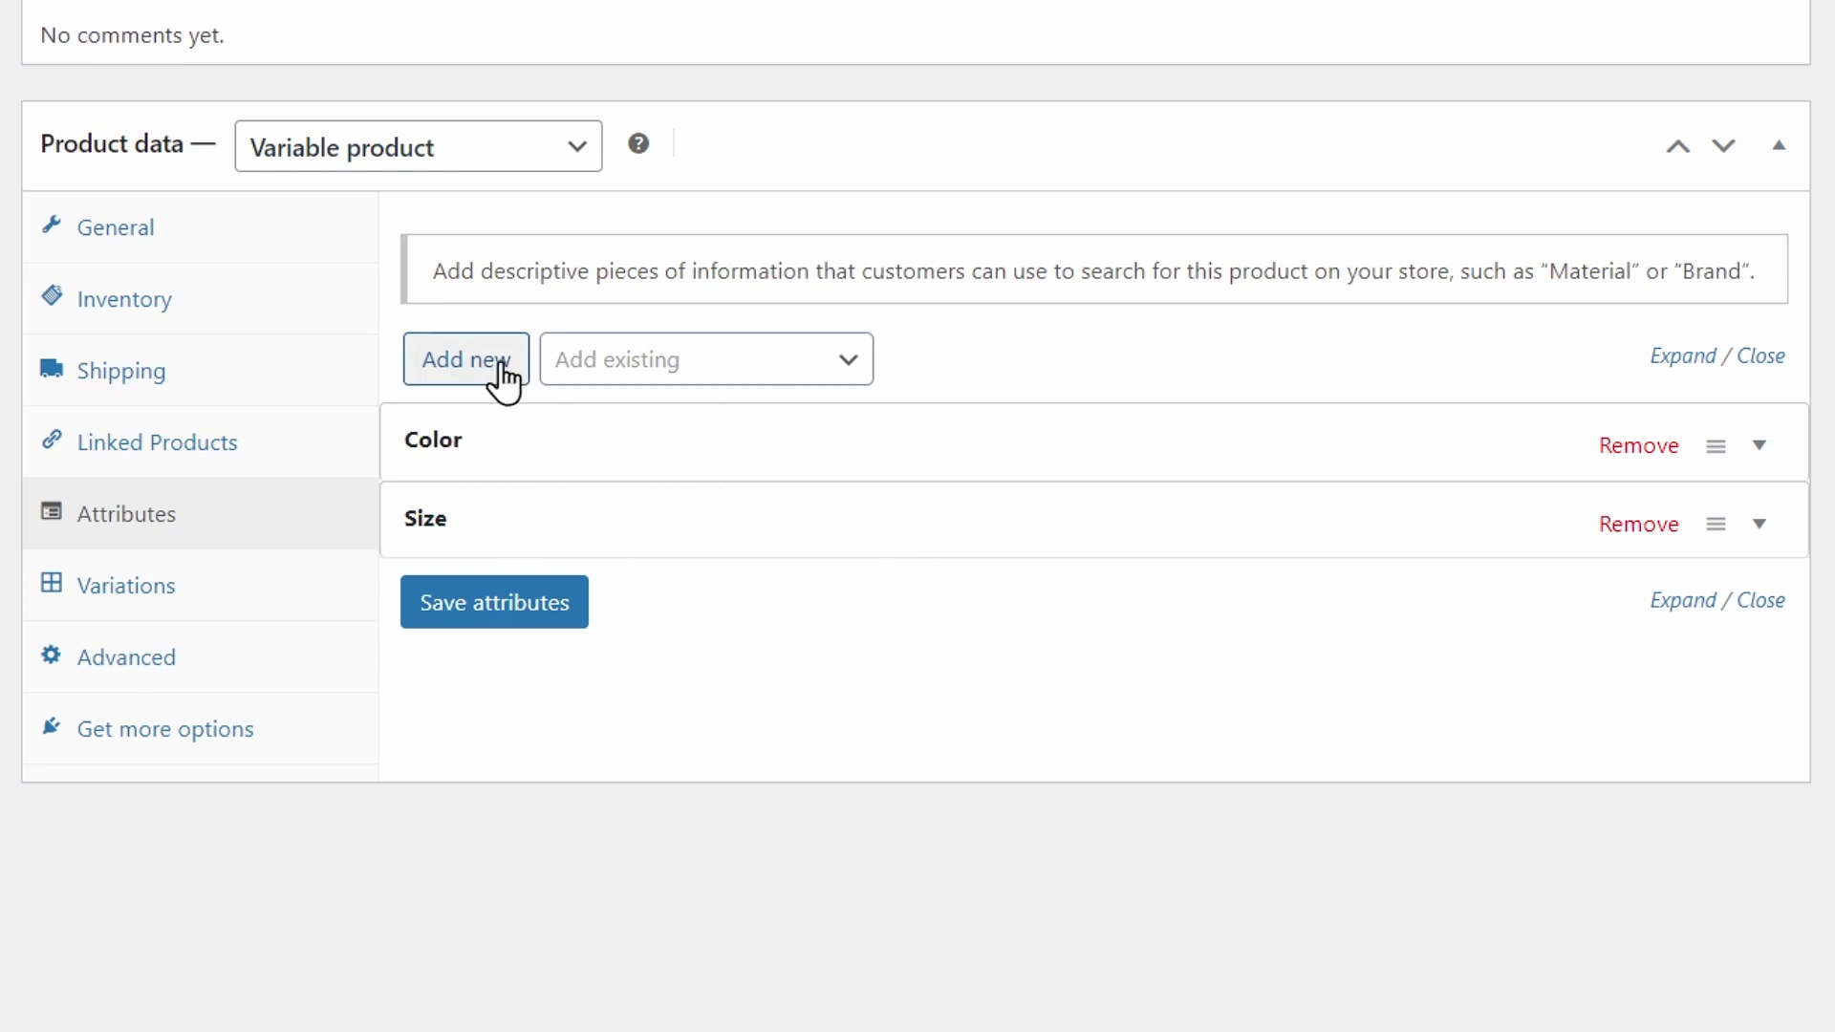
{"action": "left_click", "coordinate": [769, 370]}
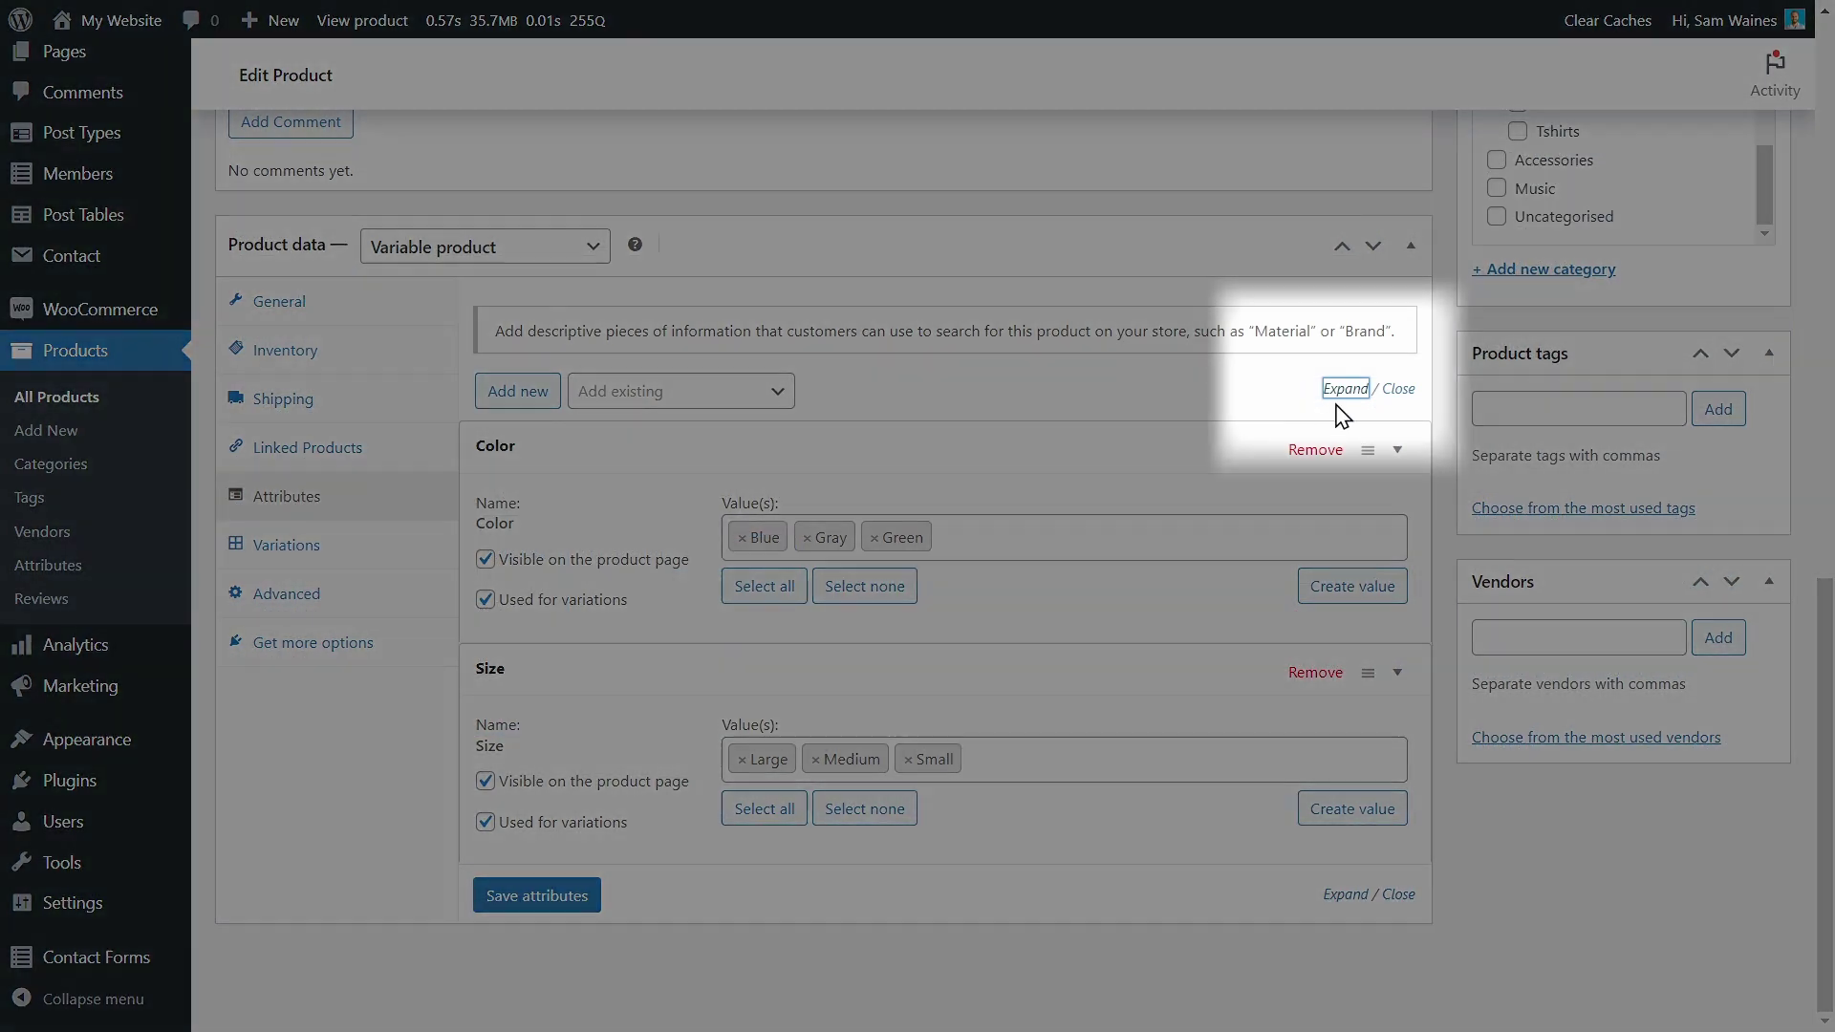
Expand the attribute details and create Red as a fourth Color value.
{"action": "left_click", "coordinate": [1343, 390]}
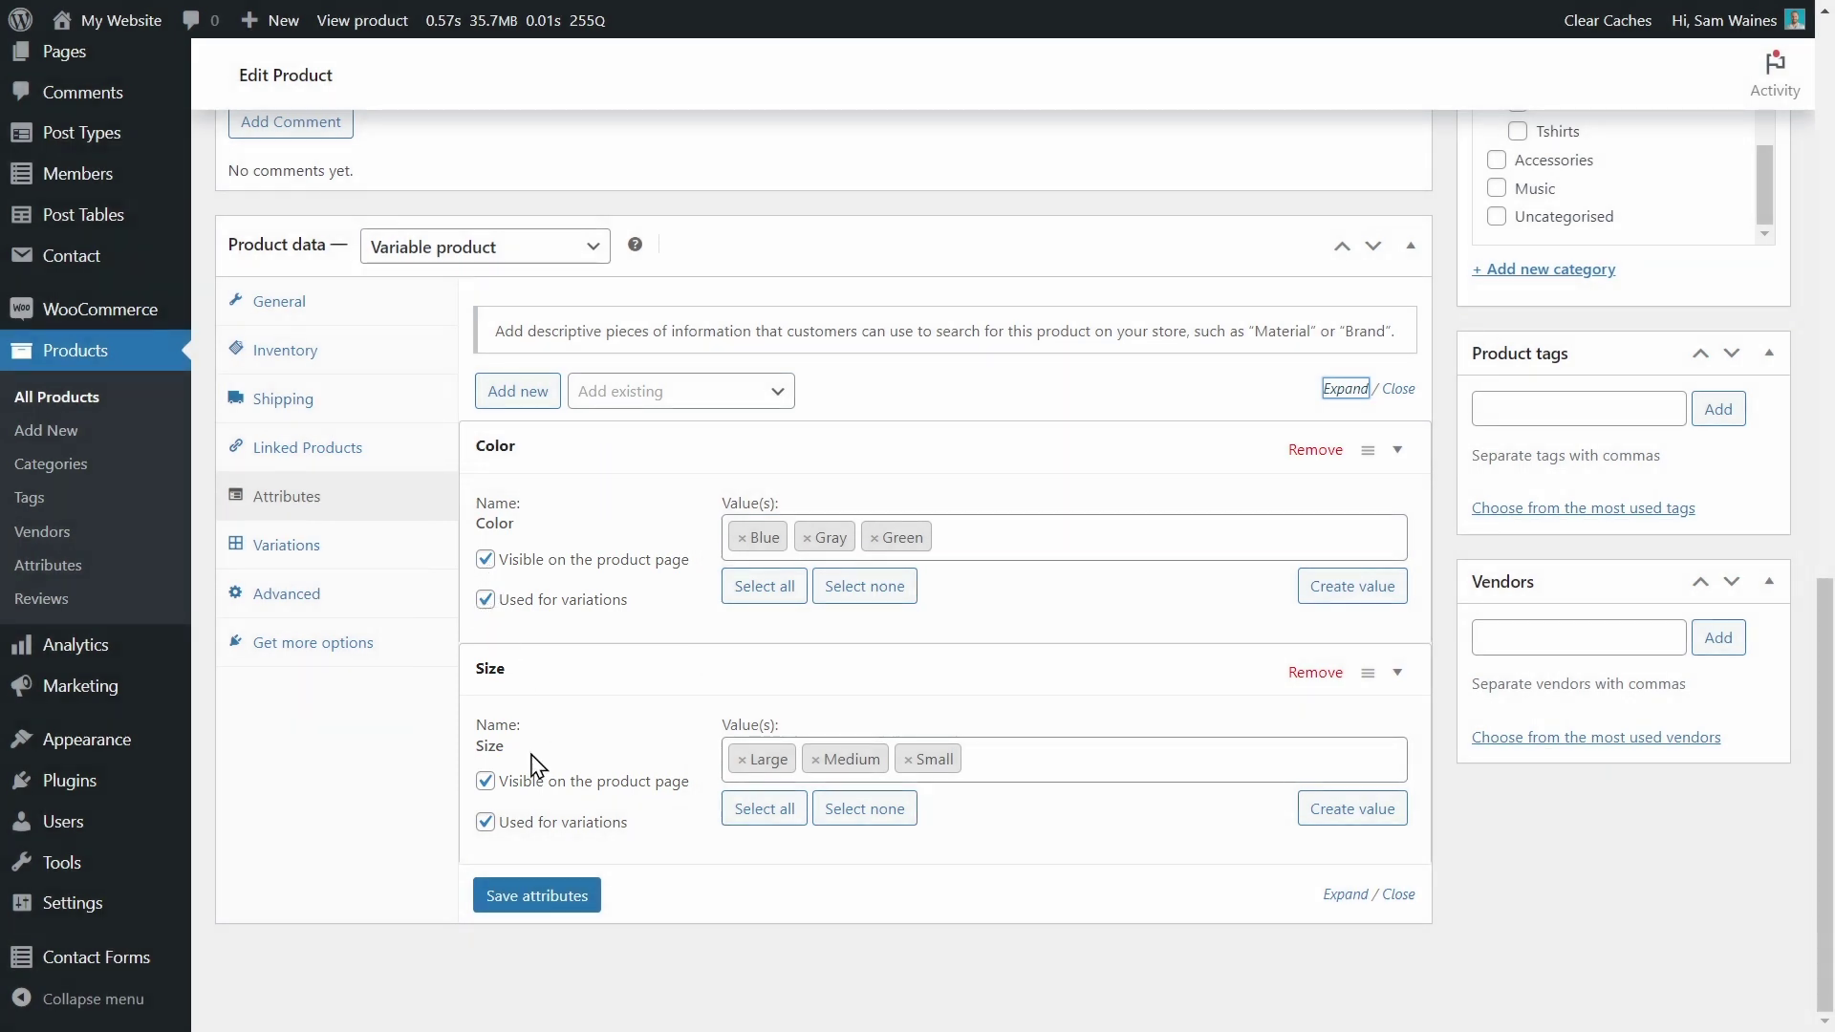
{"action": "left_click", "coordinate": [1341, 594]}
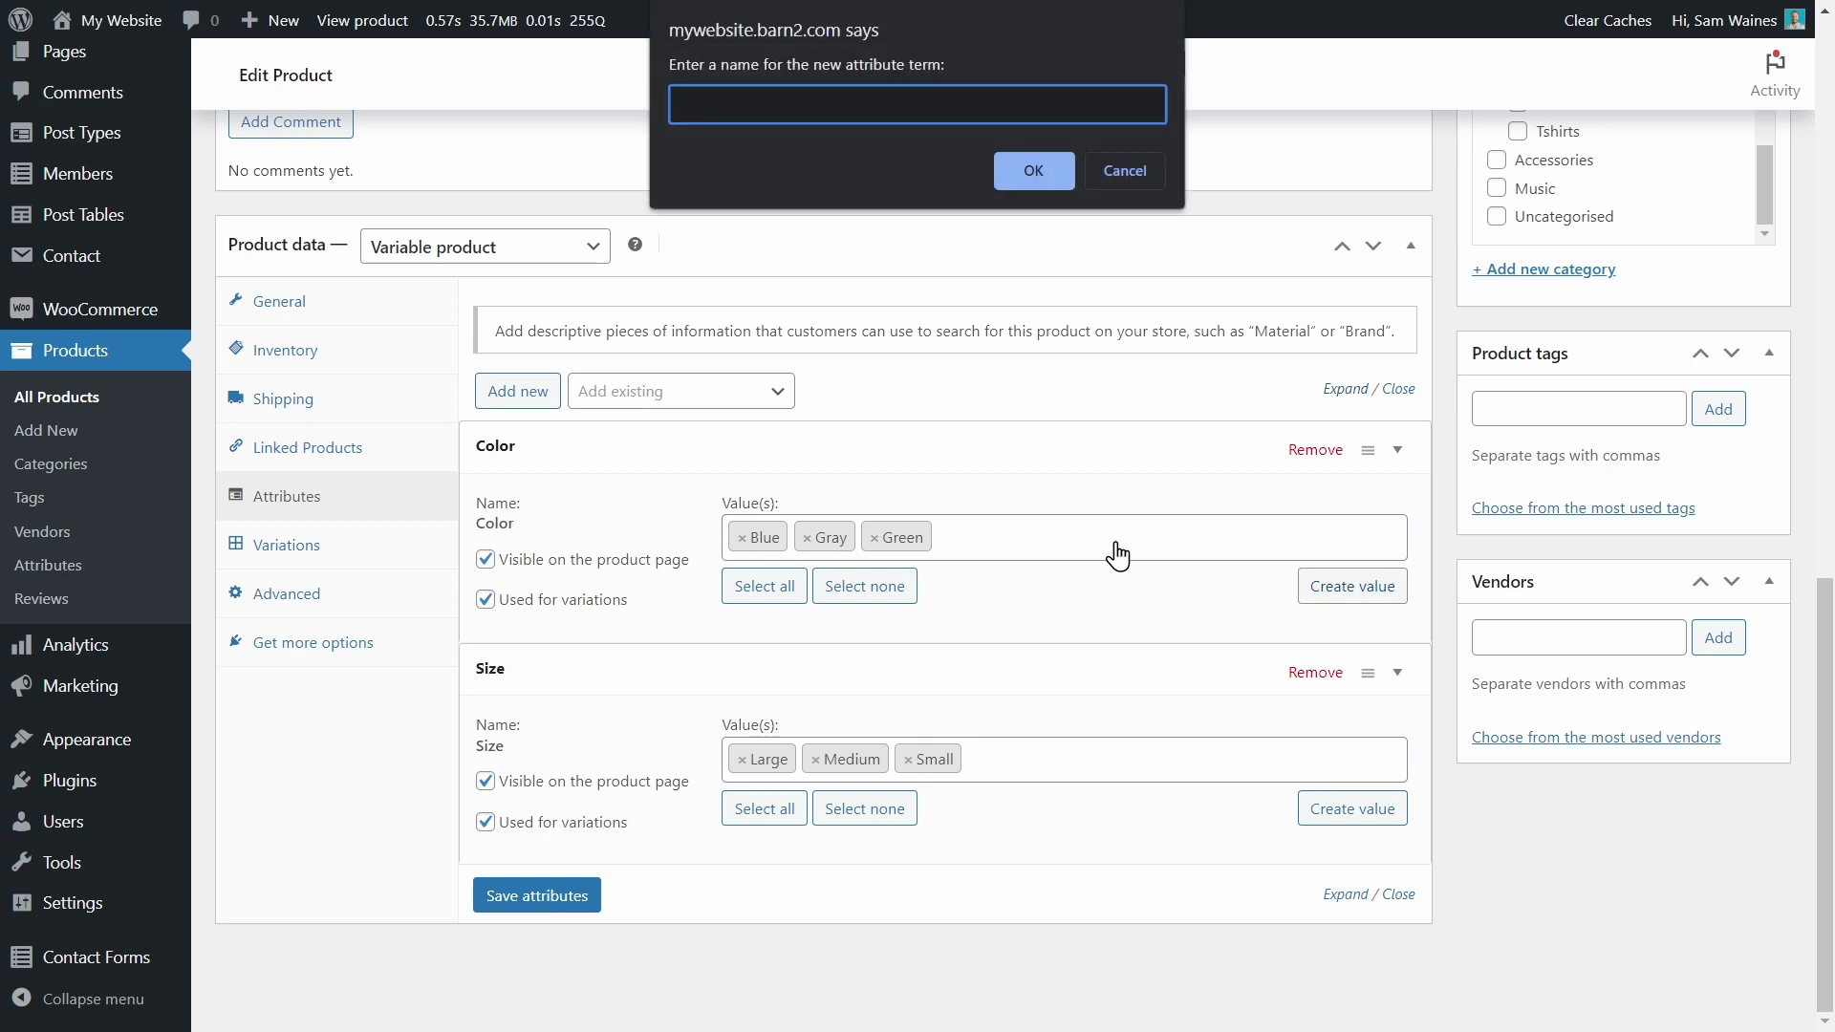
{"action": "left_click", "coordinate": [1019, 163]}
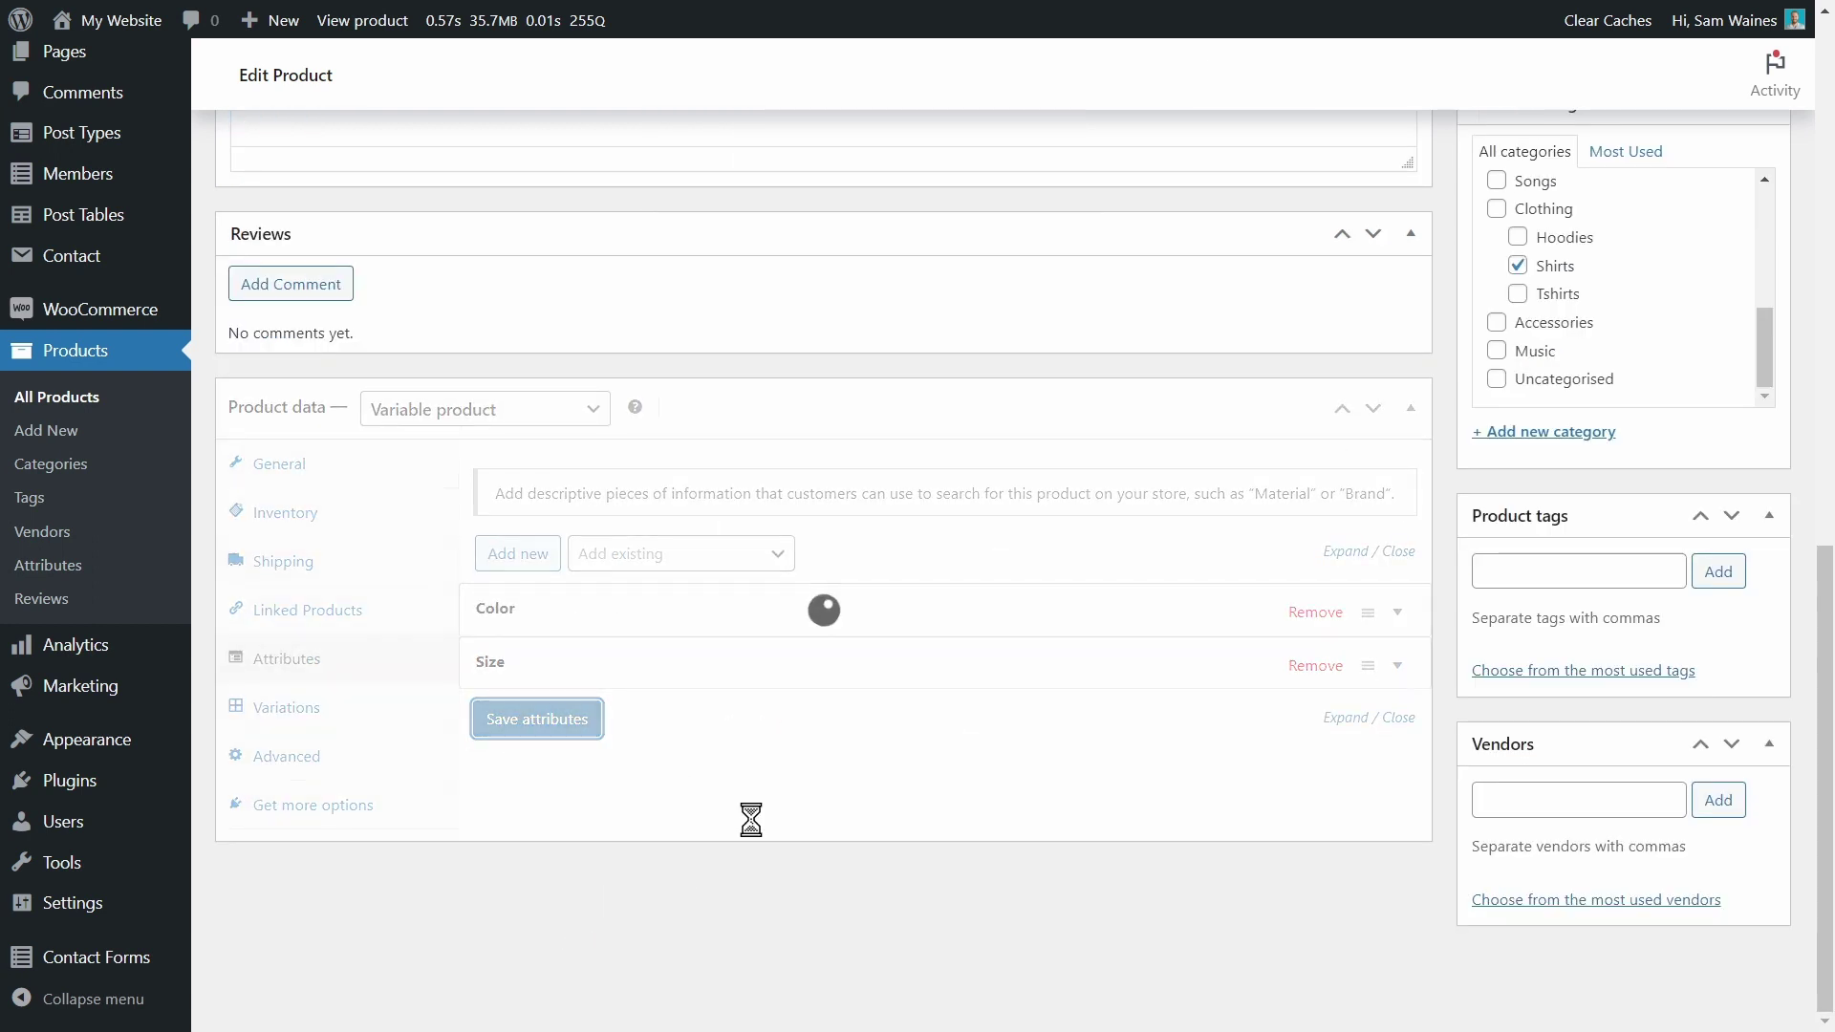
Generate all twelve Color–Size variations for the T-Shirt.
{"action": "left_click", "coordinate": [381, 722]}
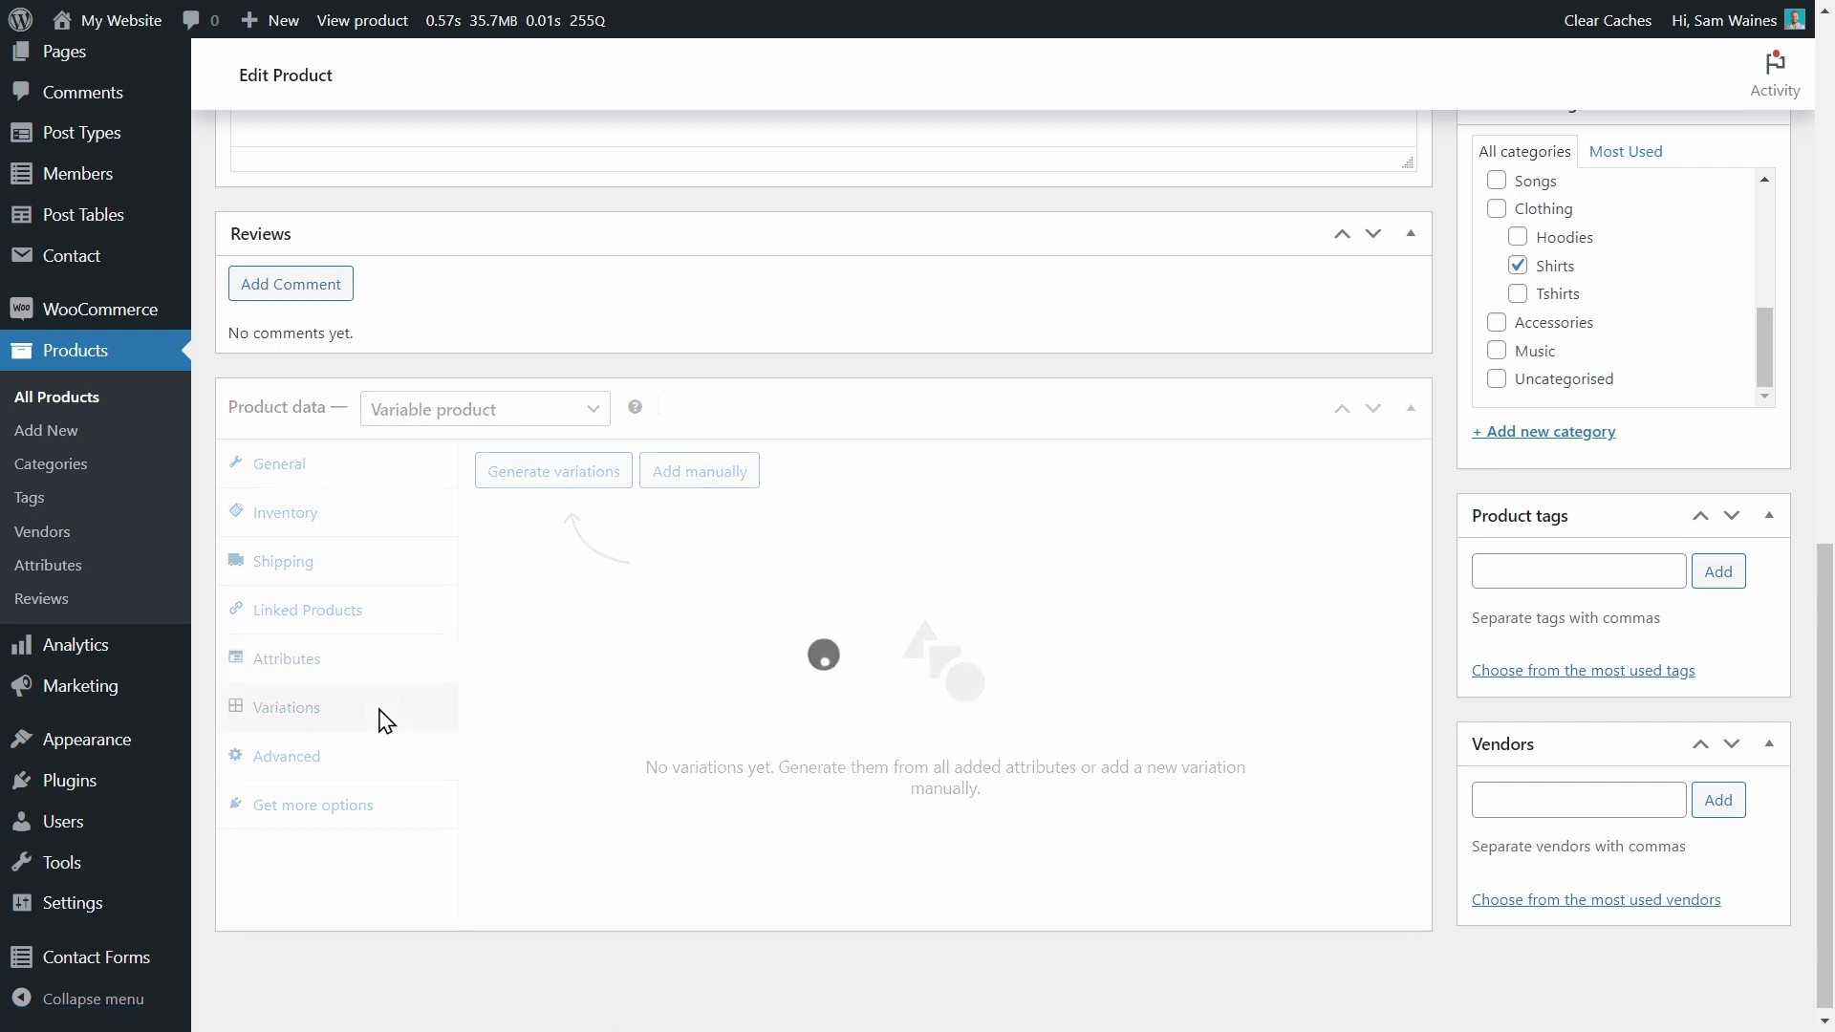
{"action": "left_click", "coordinate": [584, 478]}
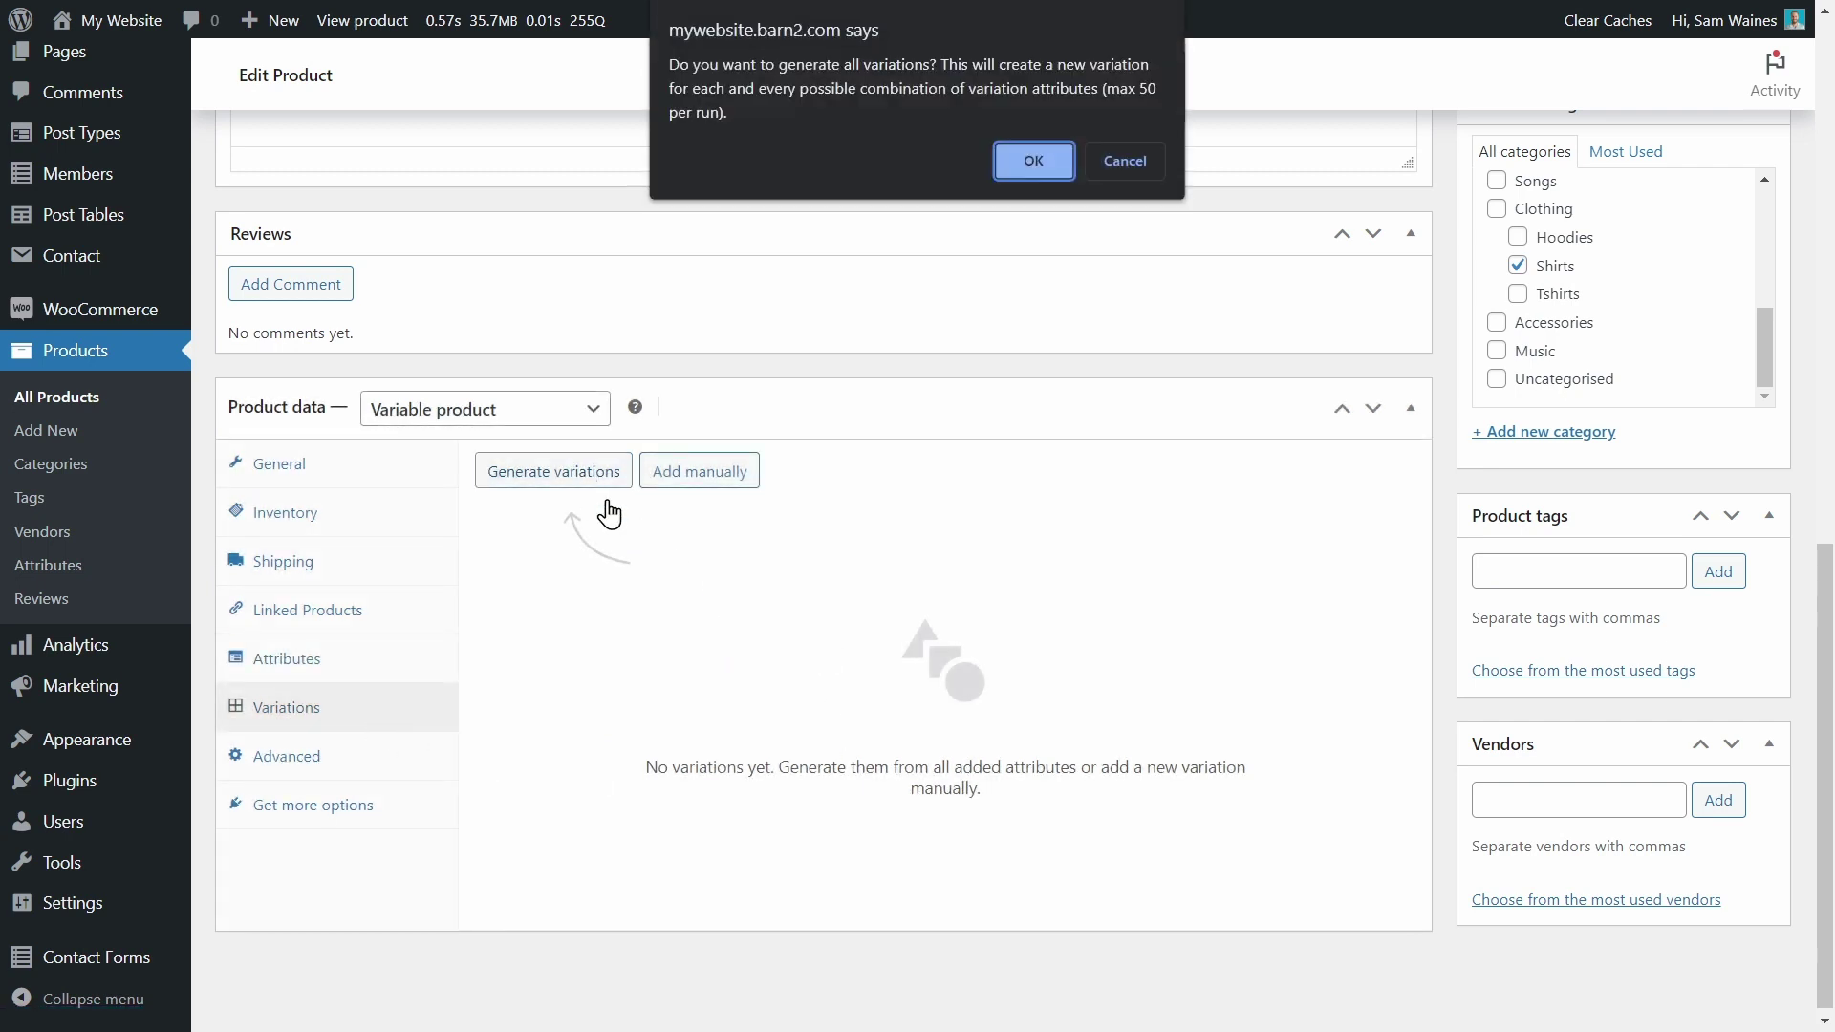
{"action": "left_click", "coordinate": [1033, 161]}
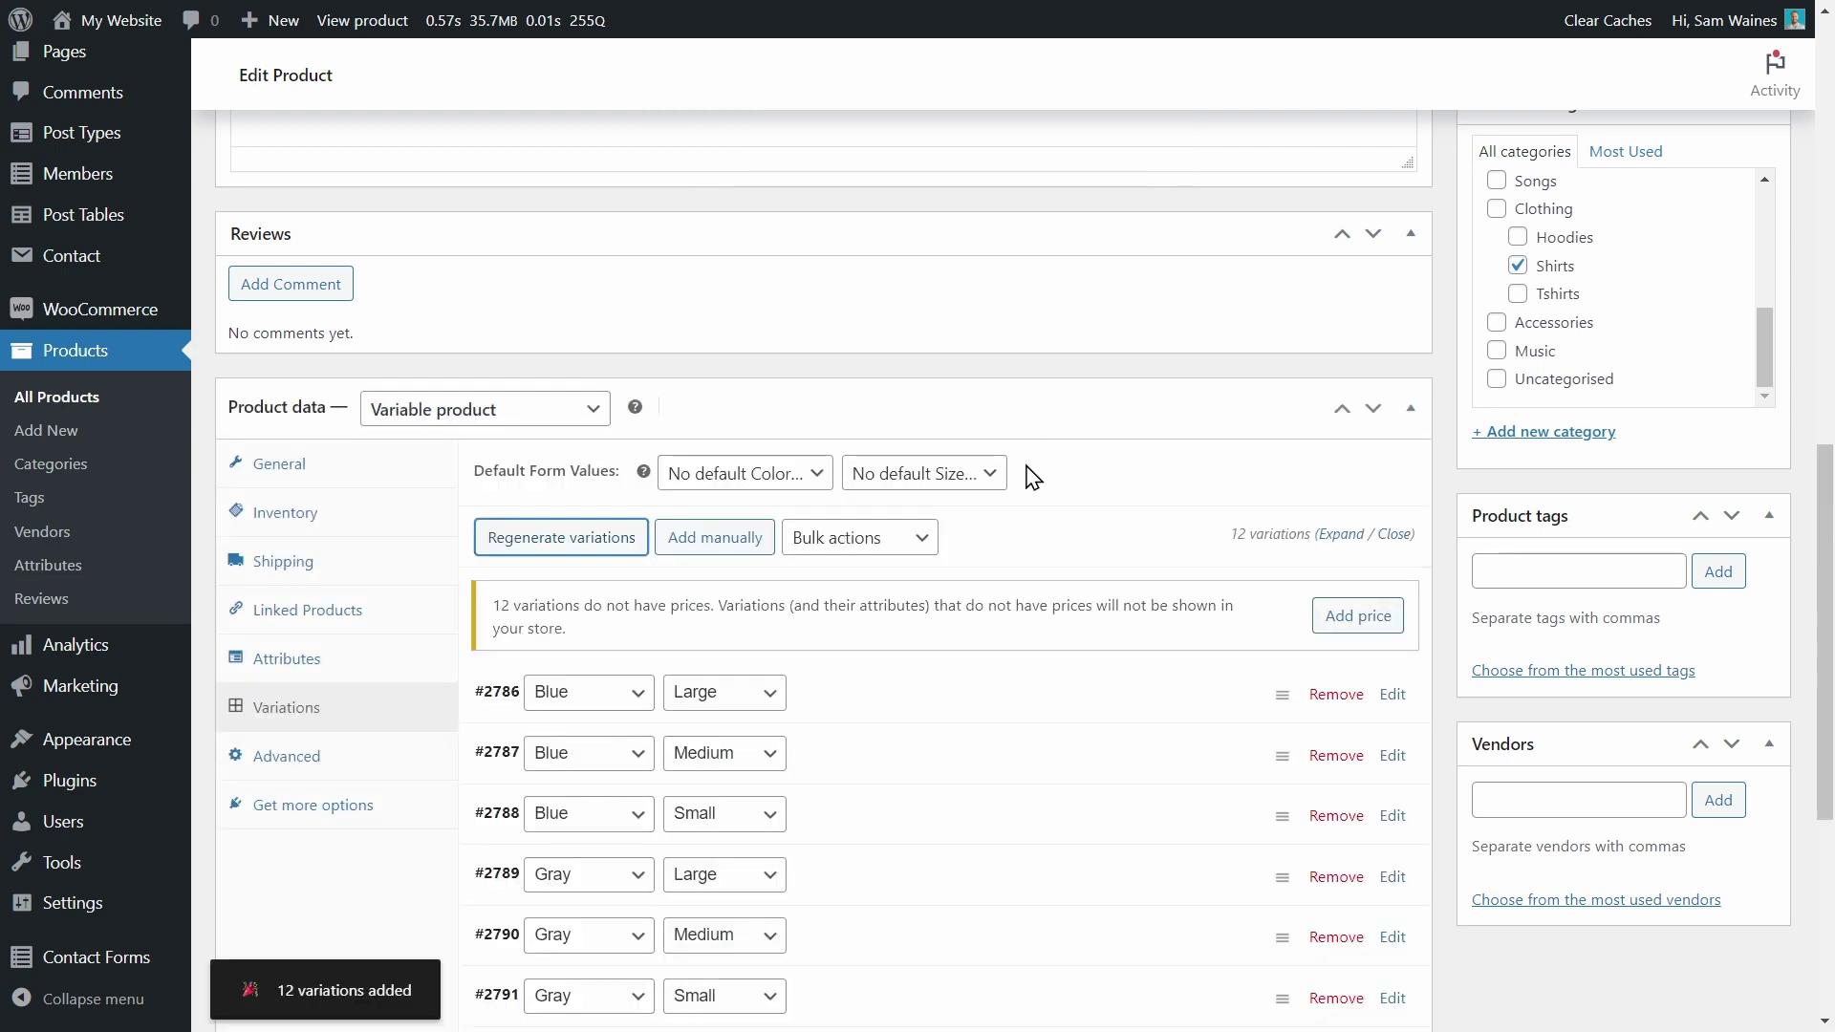
{"action": "scroll", "coordinate": [1028, 474], "scroll_direction": "down", "scroll_amount": 3}
{"action": "scroll", "coordinate": [1027, 476], "scroll_direction": "down", "scroll_amount": 2}
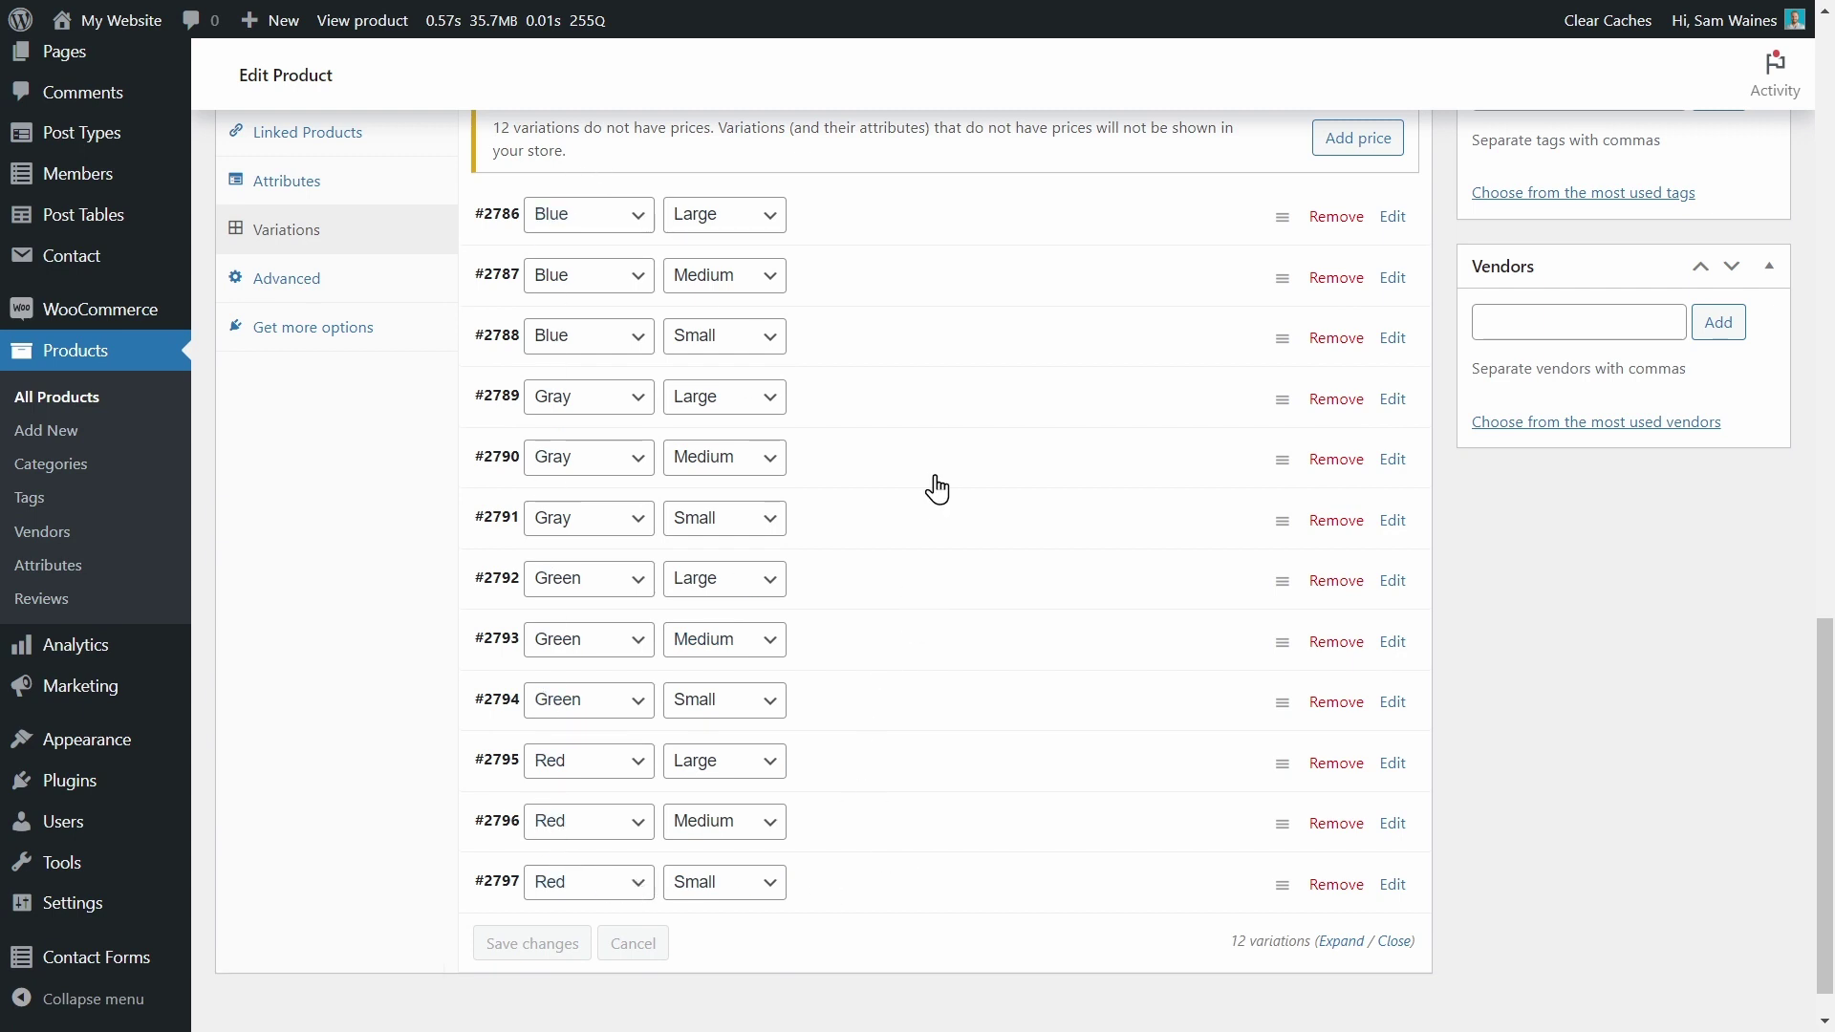
{"action": "scroll", "coordinate": [937, 489], "scroll_direction": "up", "scroll_amount": 2}
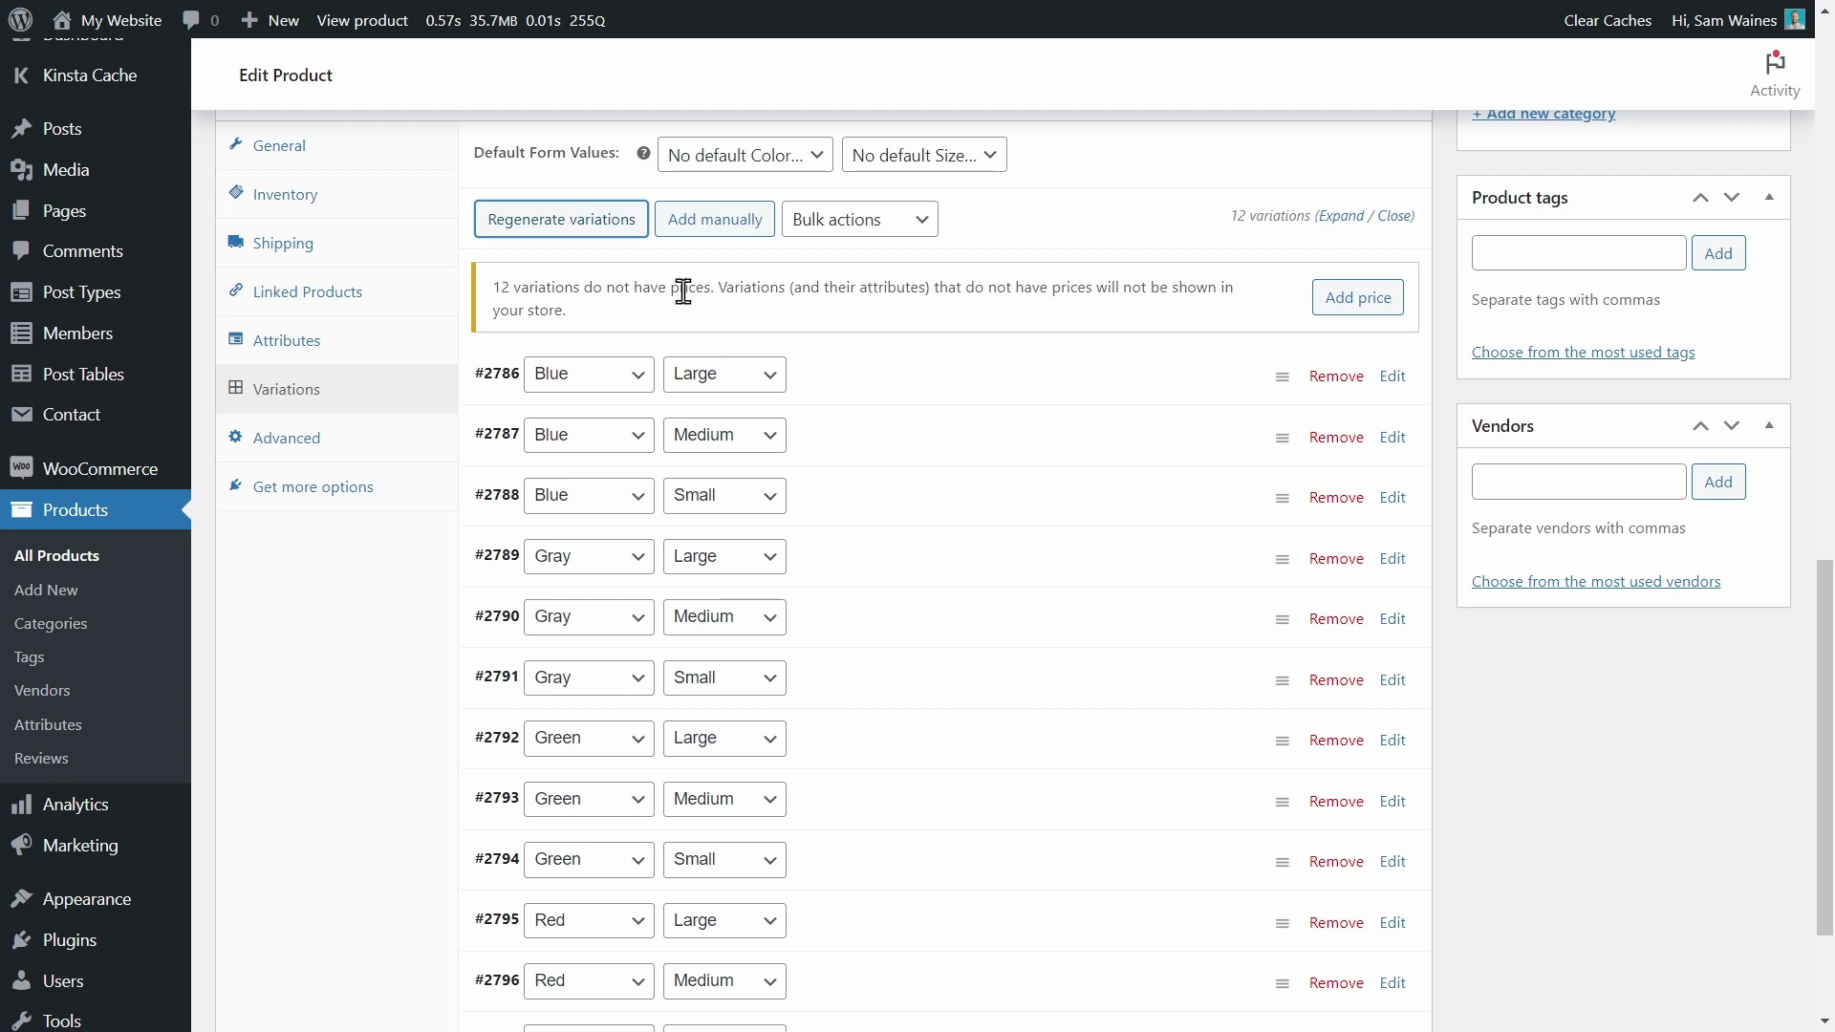
Bulk-set every variation's regular price to 18 and expand the variations to check them.
{"action": "left_click", "coordinate": [894, 229]}
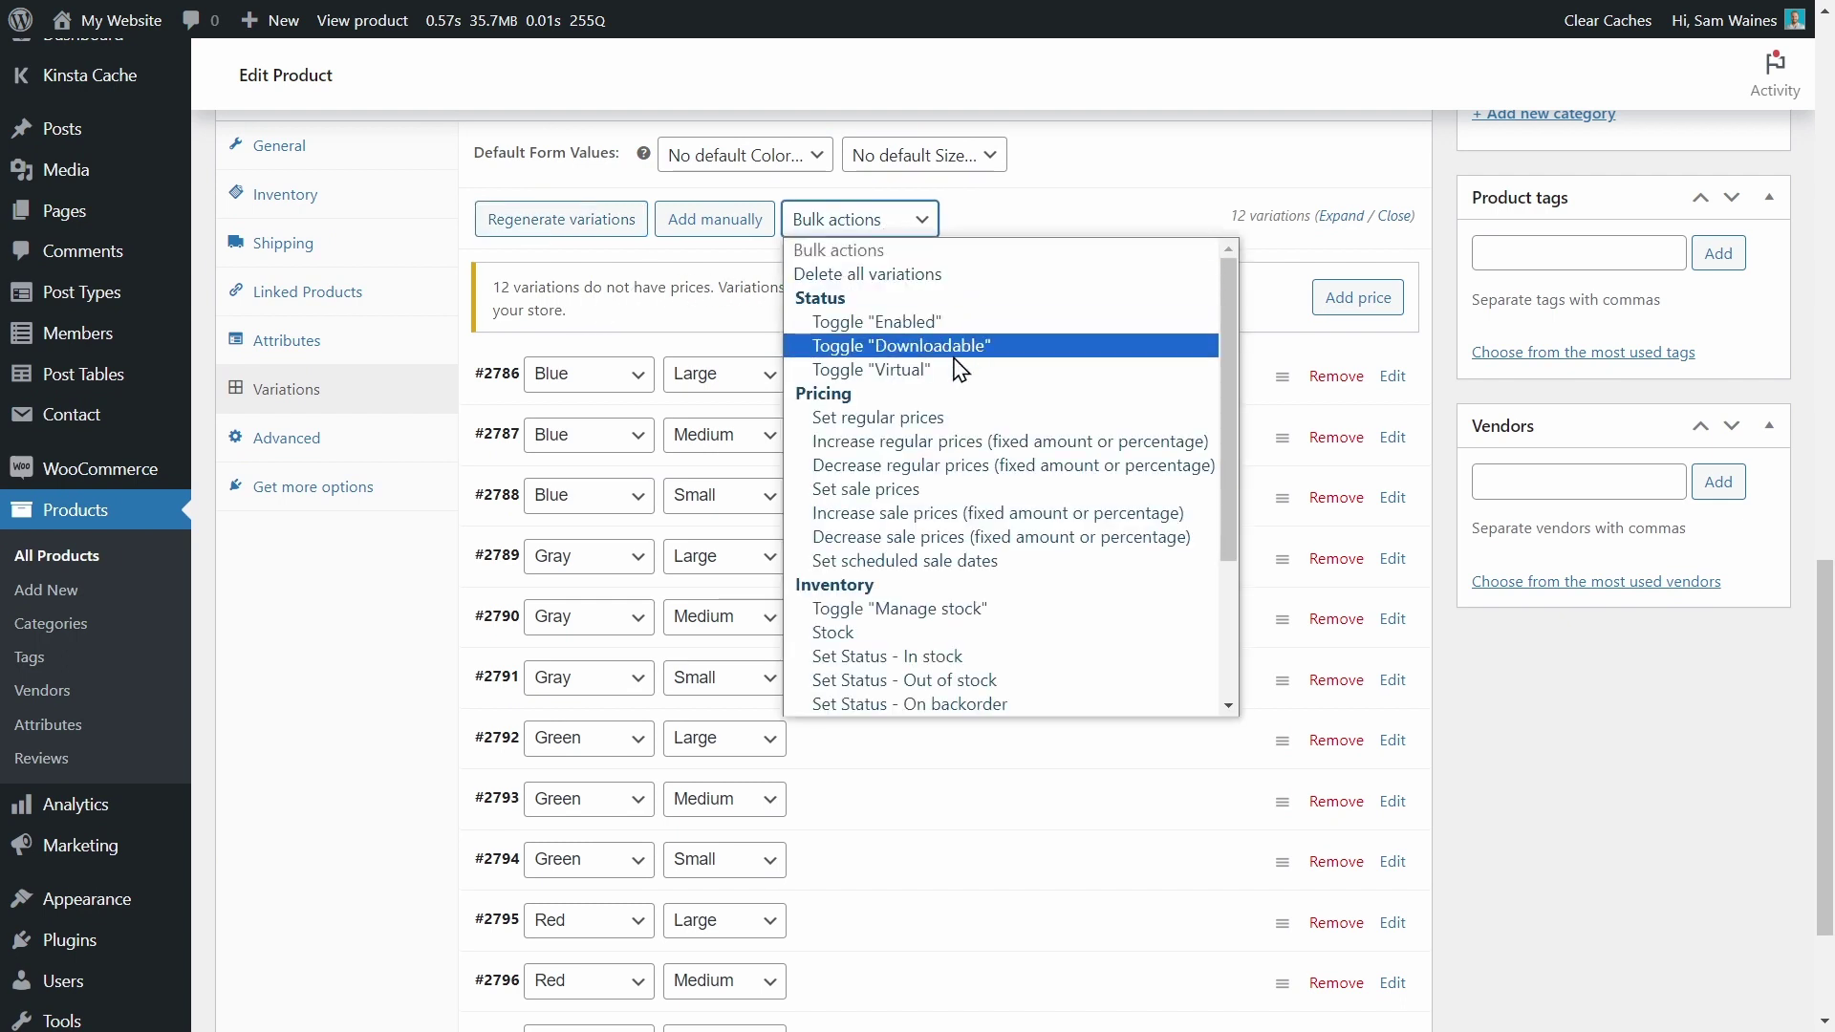
{"action": "left_click", "coordinate": [920, 424]}
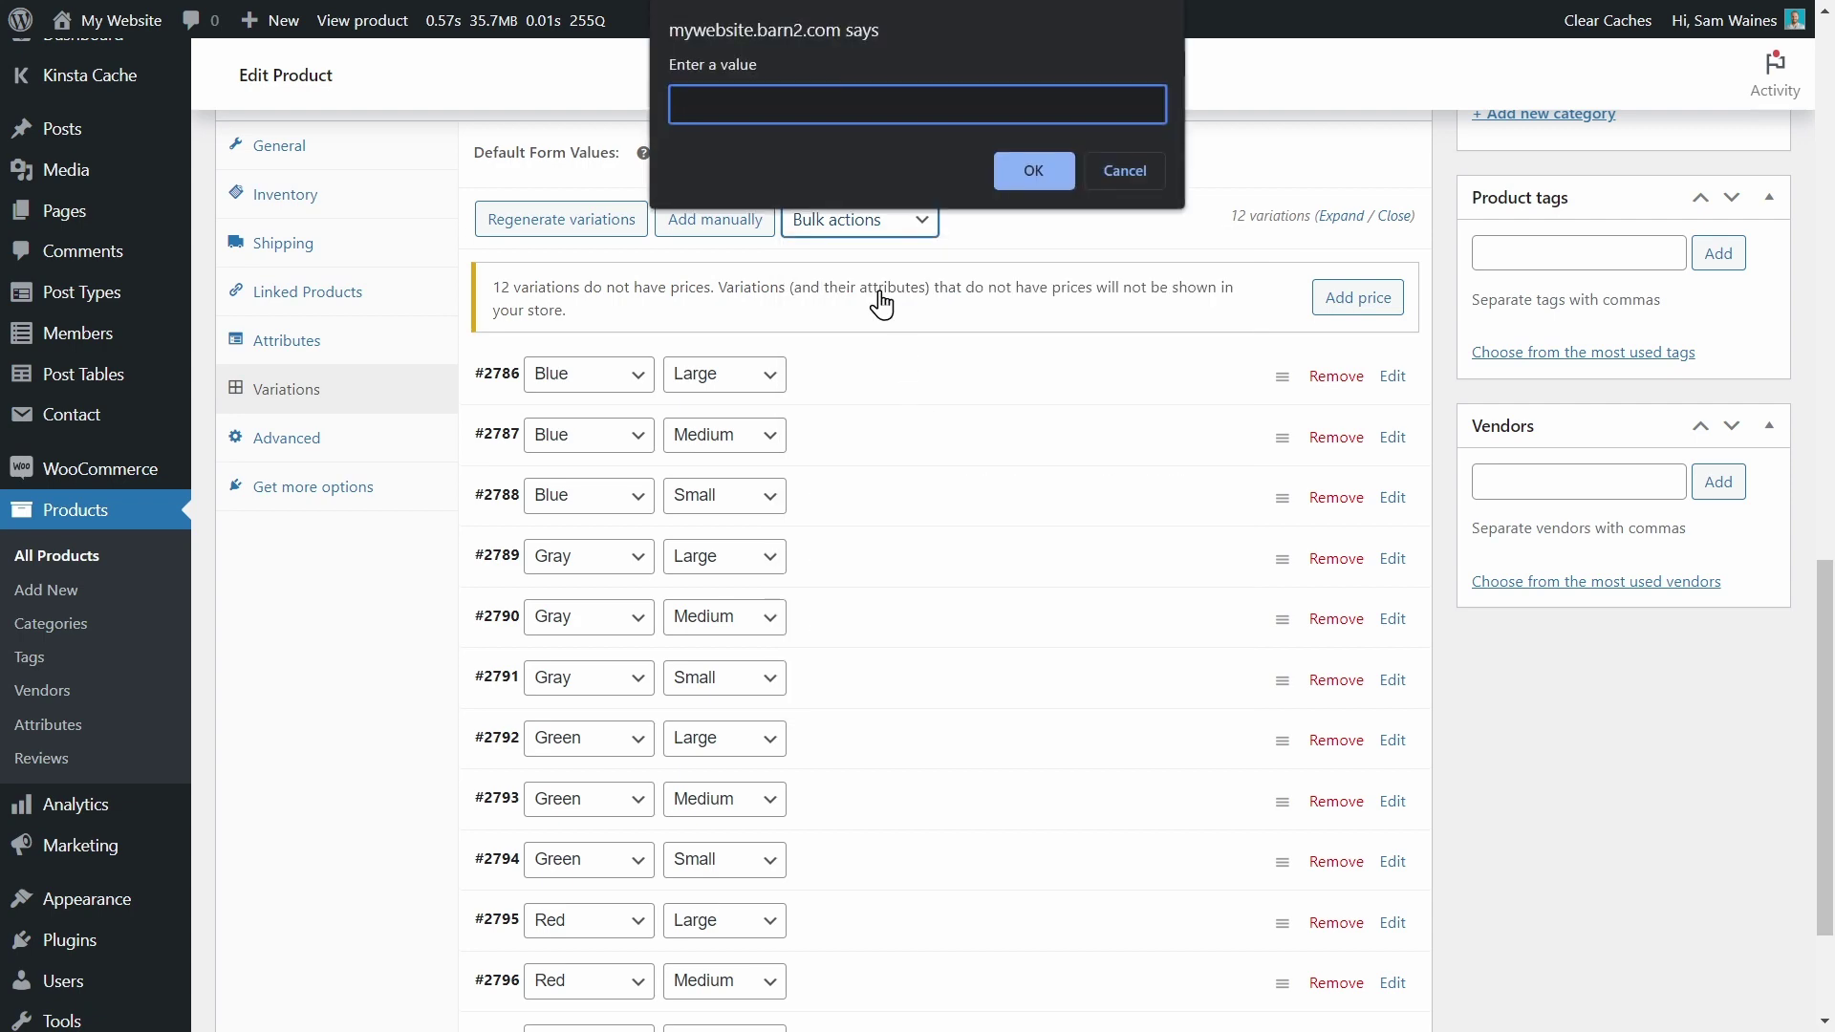
{"action": "type", "text": "18"}
{"action": "left_click", "coordinate": [1033, 173]}
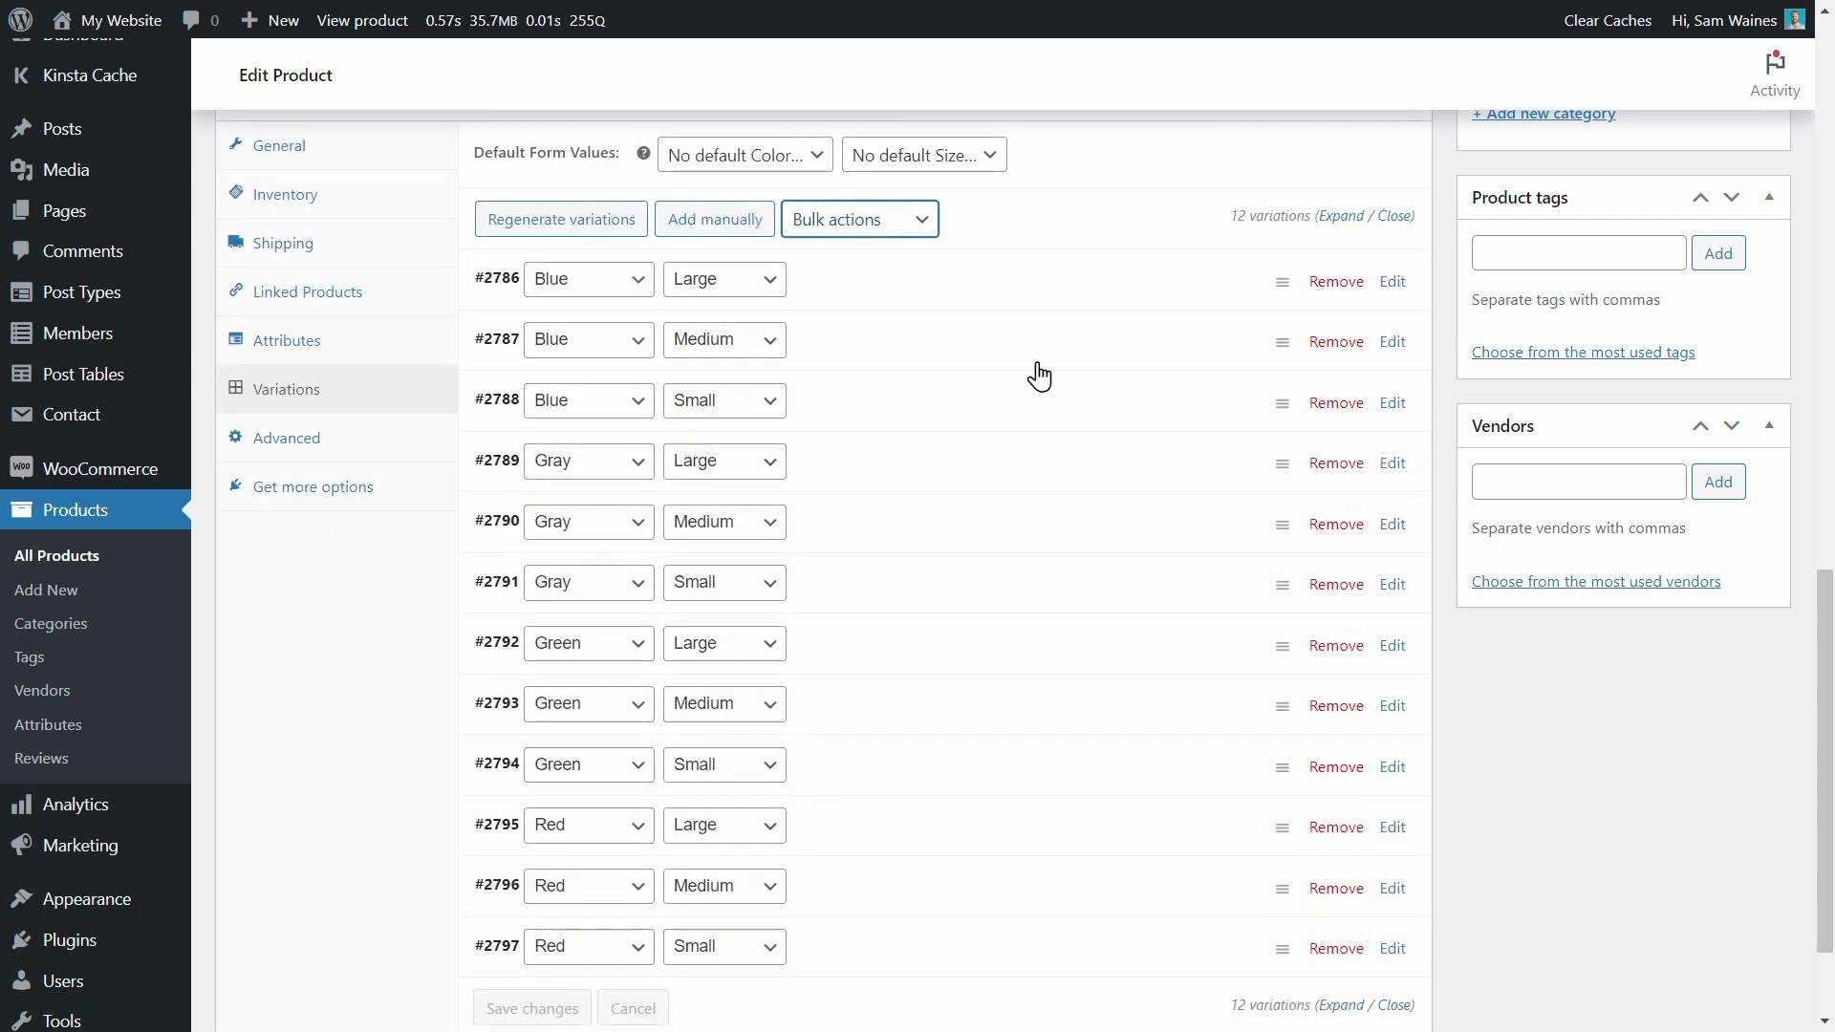
{"action": "left_click", "coordinate": [1341, 218]}
{"action": "scroll", "coordinate": [1266, 399], "scroll_direction": "down", "scroll_amount": 2}
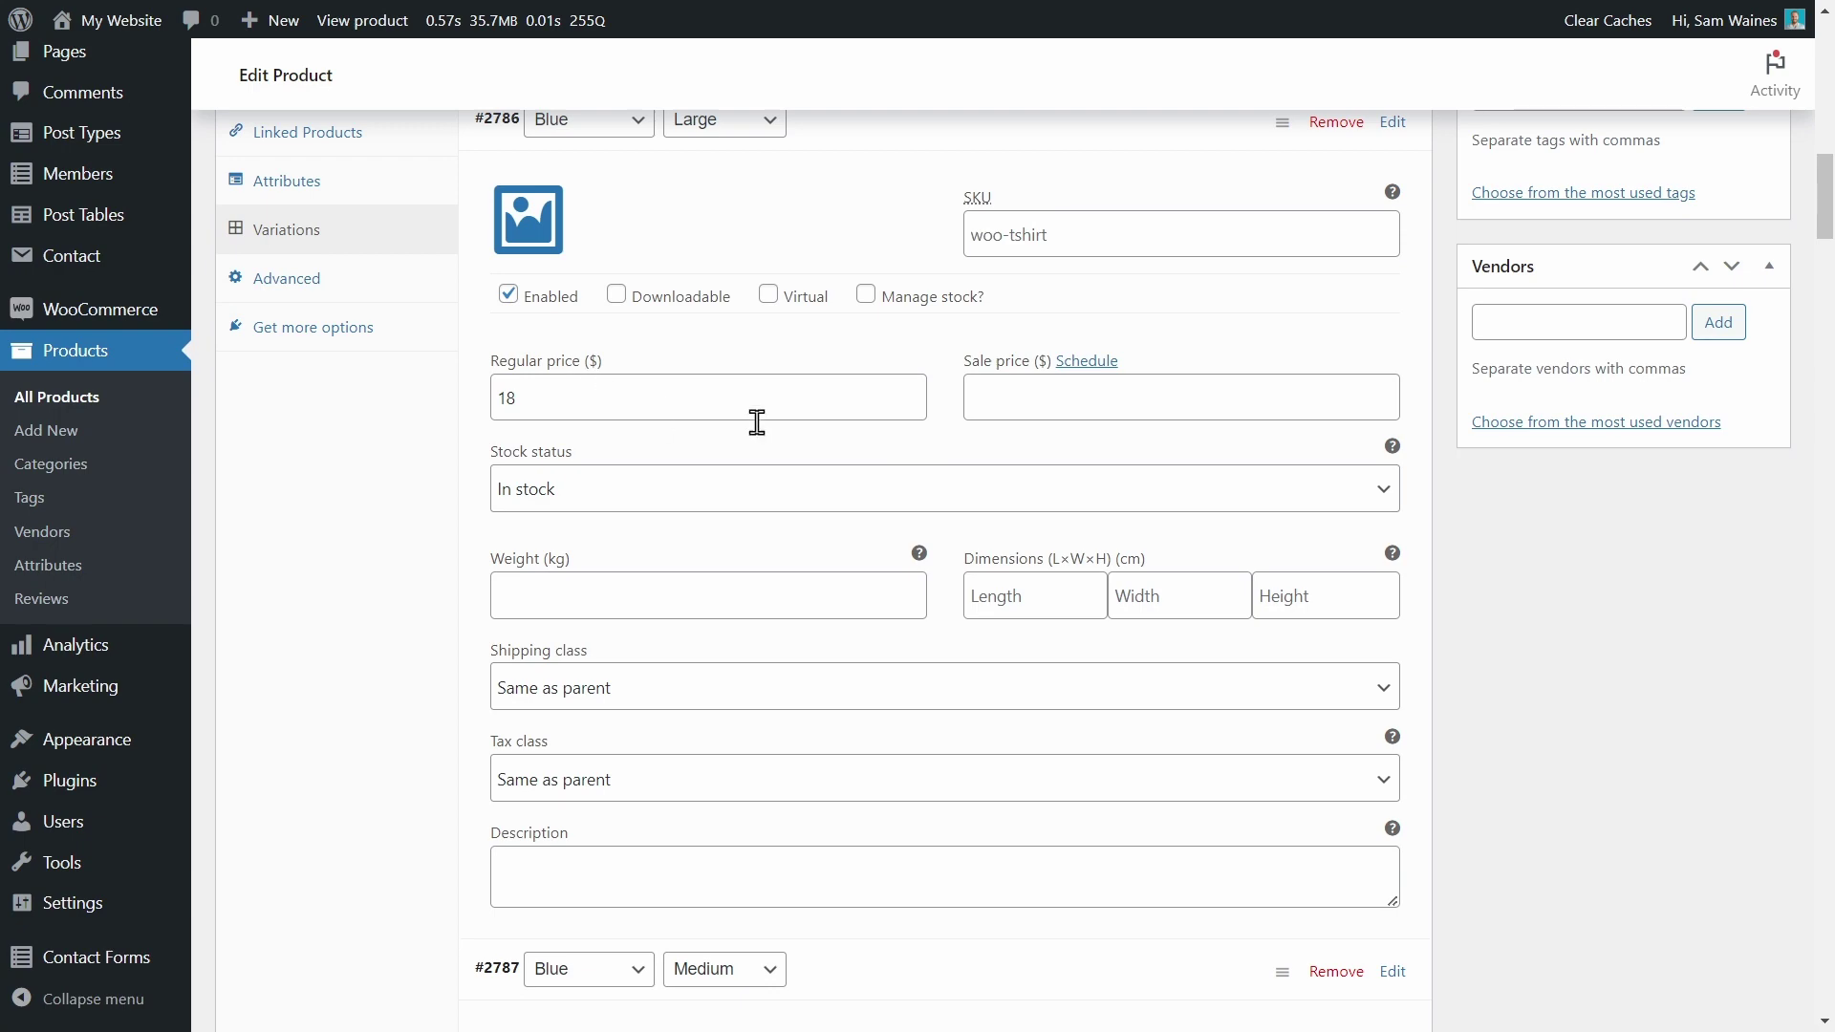
{"action": "scroll", "coordinate": [803, 455], "scroll_direction": "down", "scroll_amount": 3}
{"action": "scroll", "coordinate": [1167, 307], "scroll_direction": "up", "scroll_amount": 15}
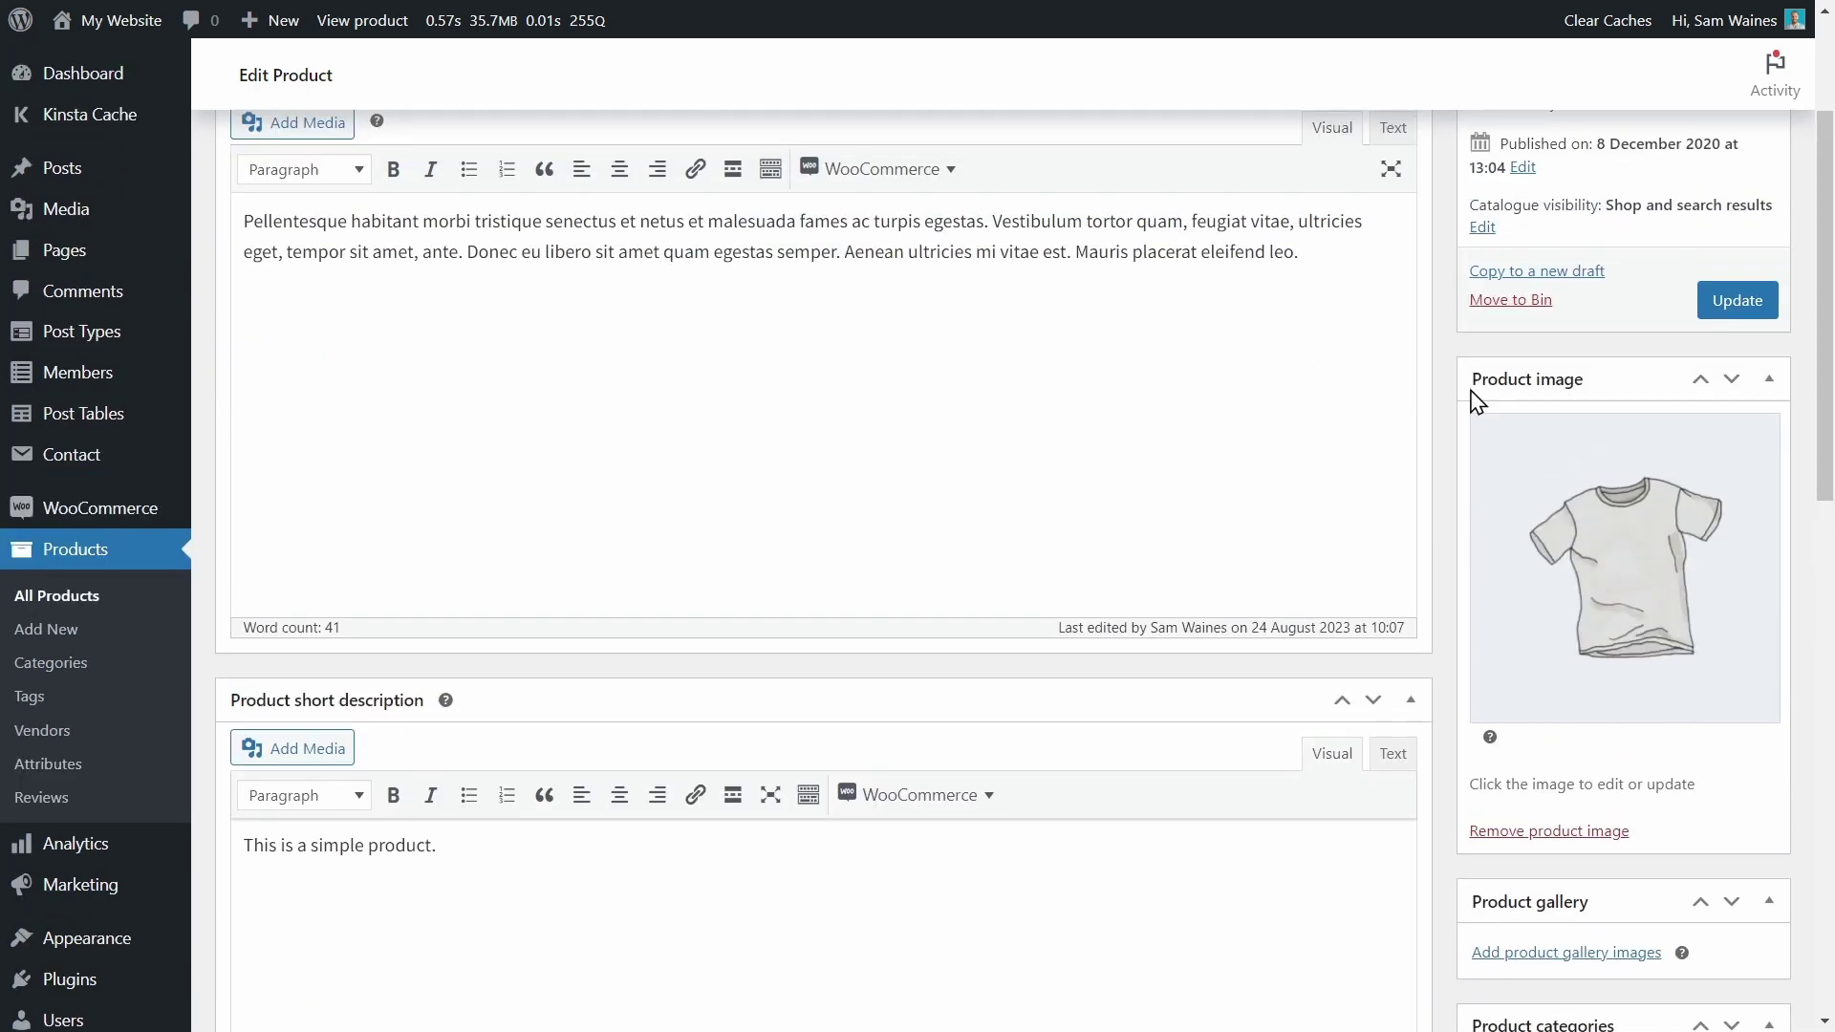
Update the T-Shirt, view its product page, and select Gray colour and Medium size.
{"action": "left_click", "coordinate": [1743, 311]}
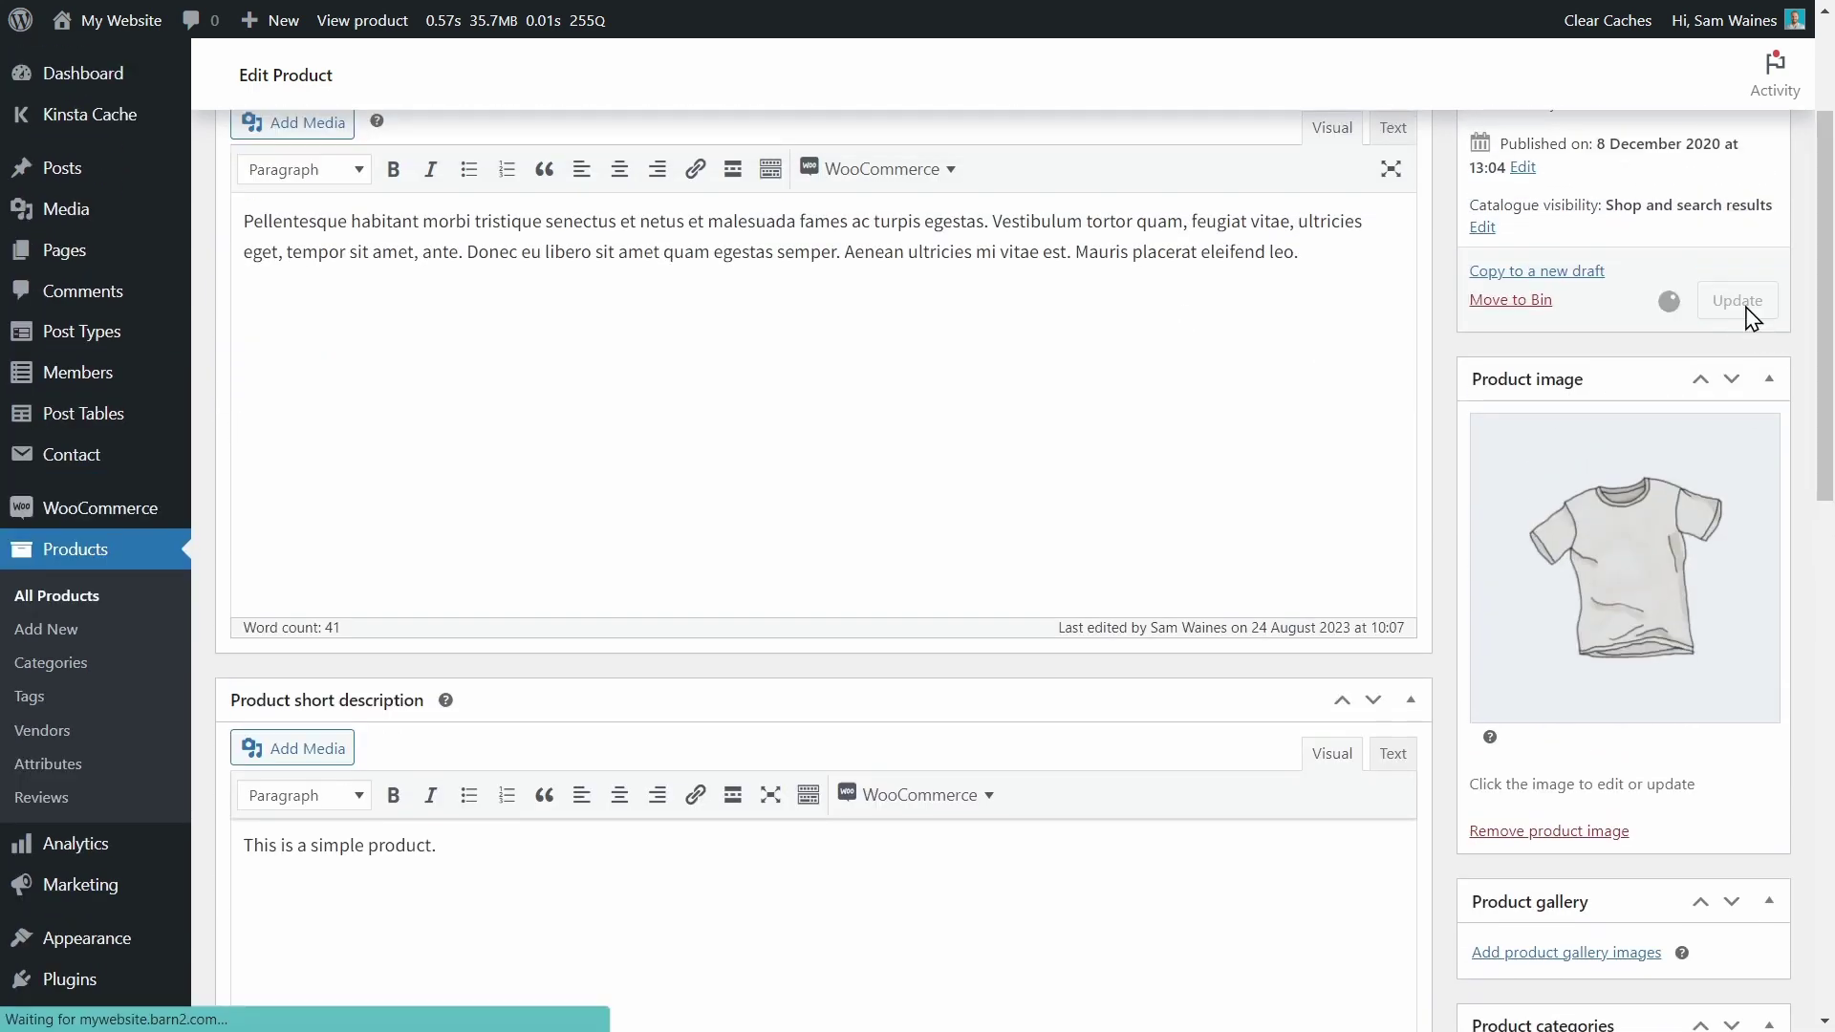
{"action": "left_click", "coordinate": [436, 227]}
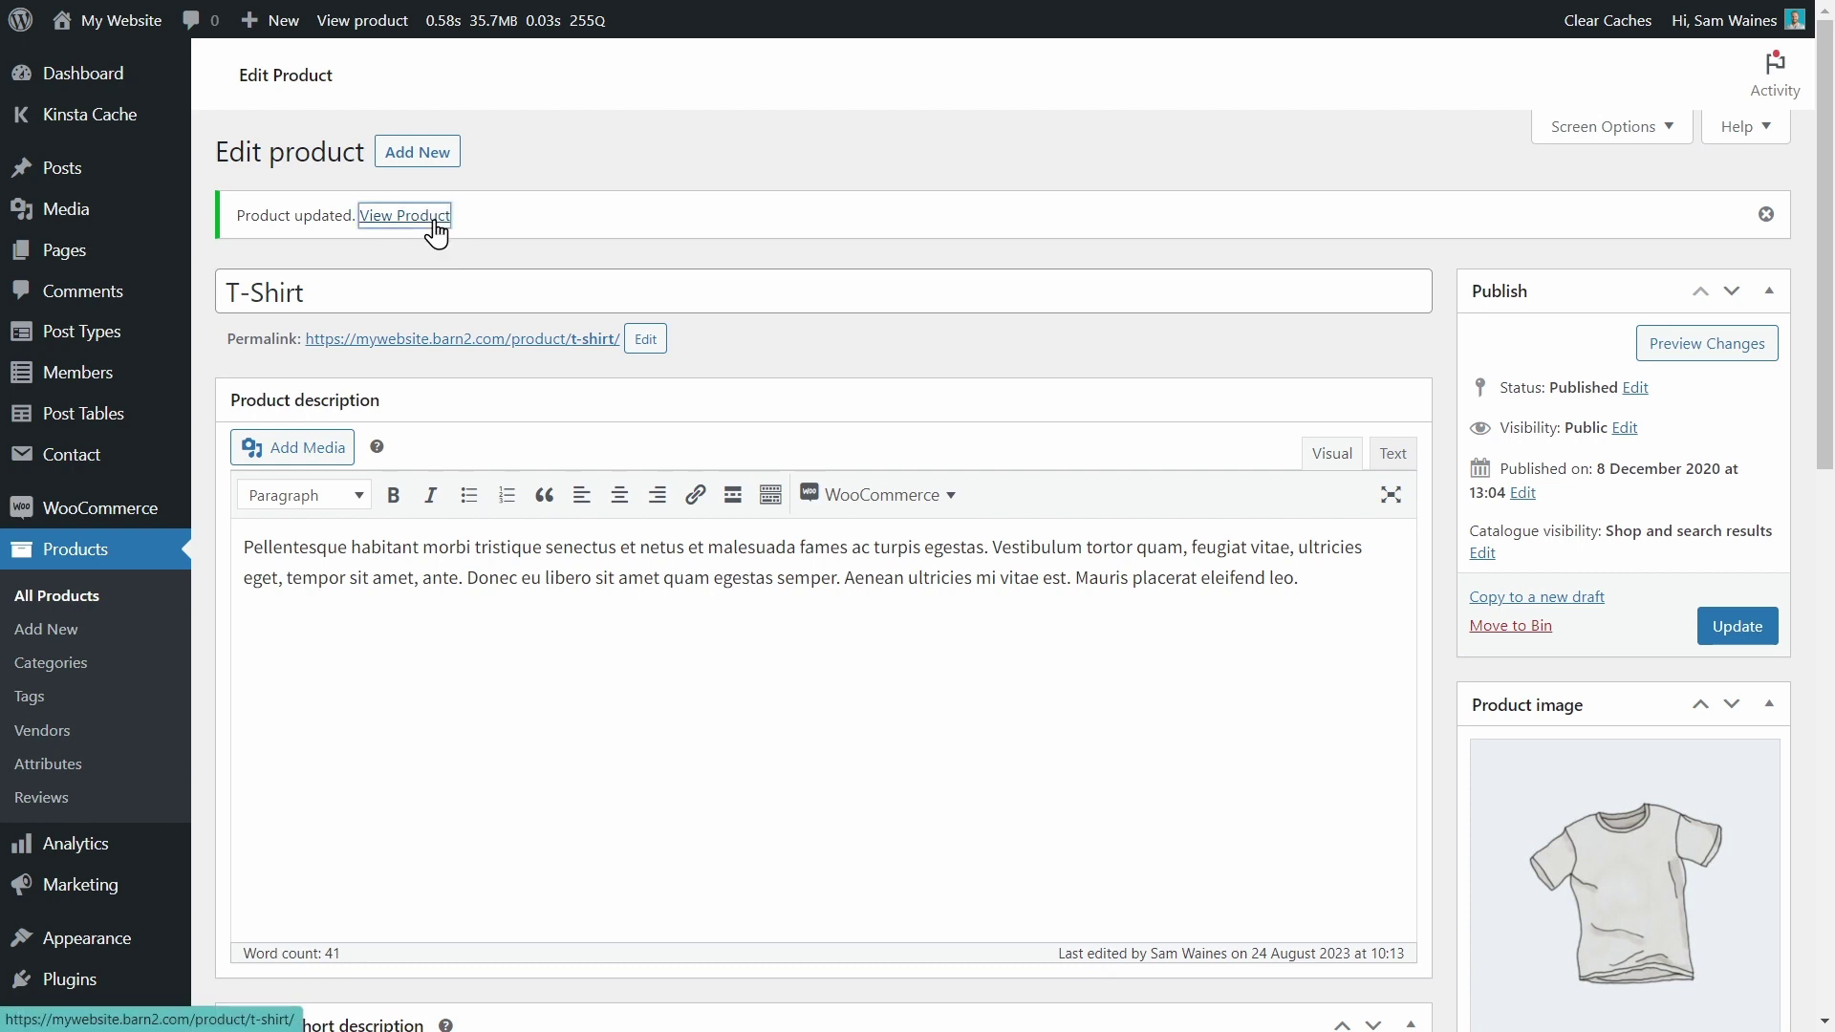
{"action": "scroll", "coordinate": [1089, 336], "scroll_direction": "down", "scroll_amount": 2}
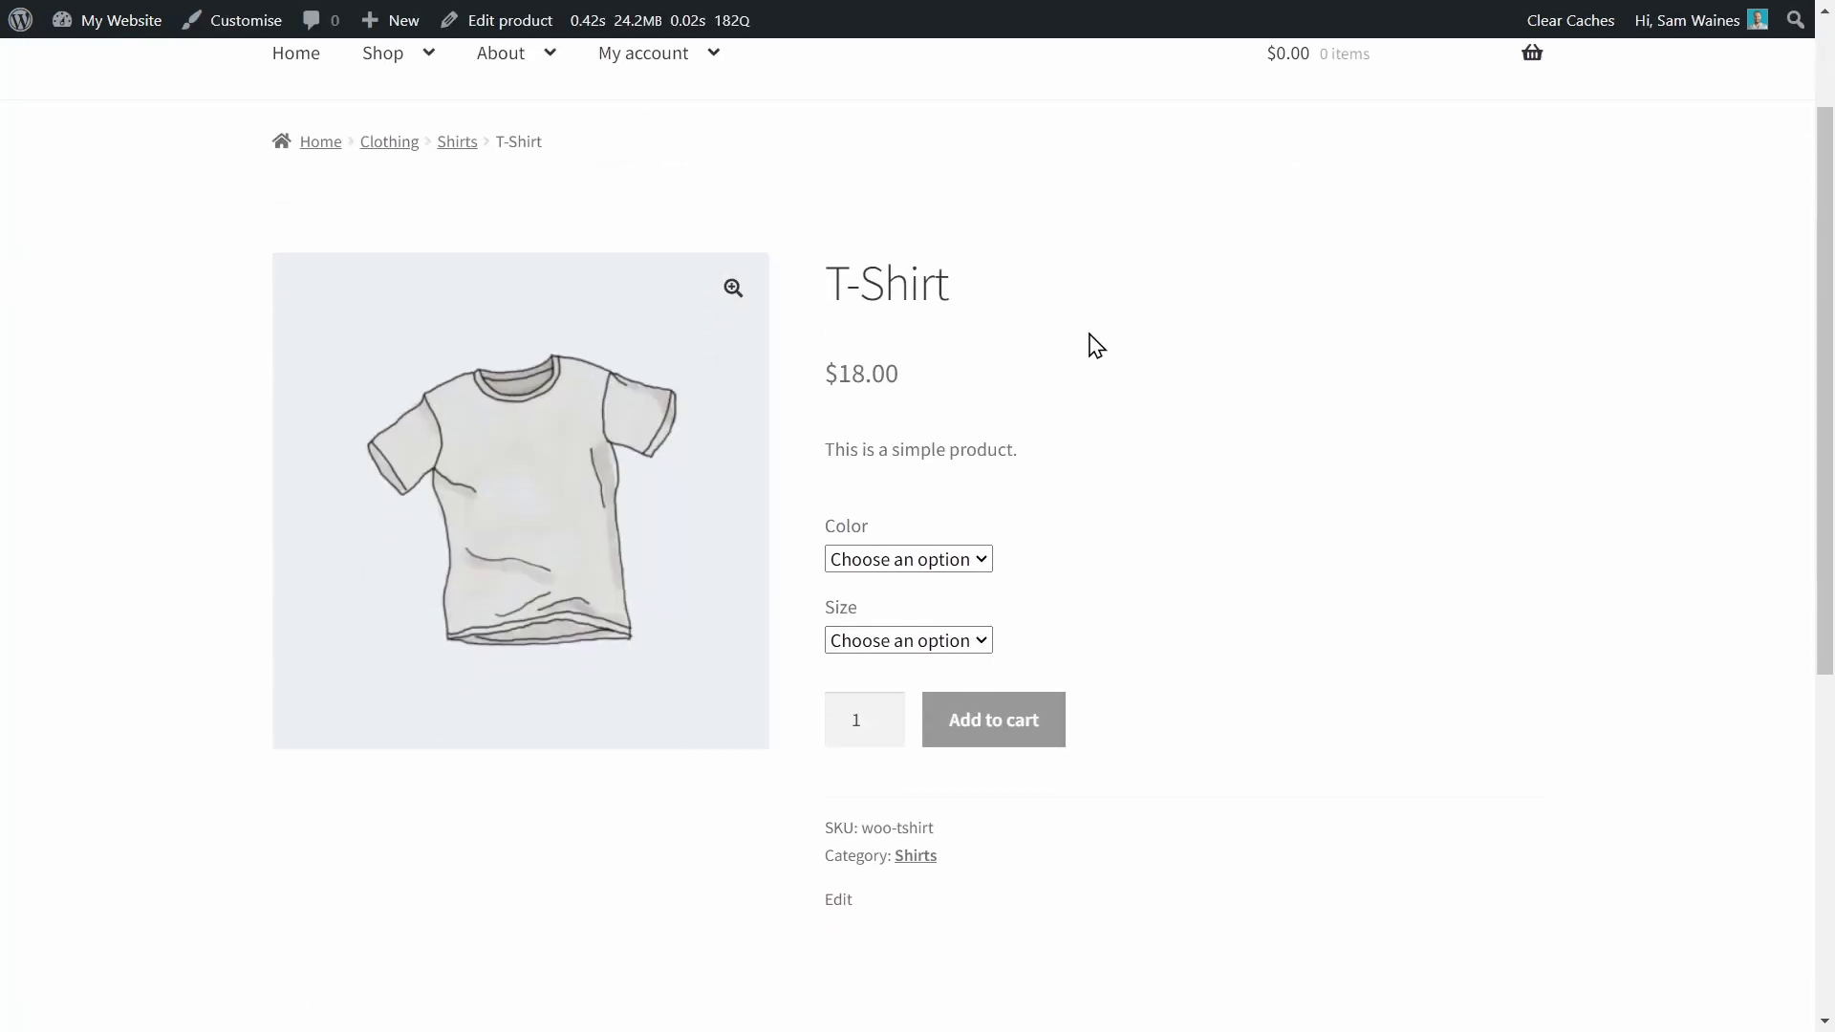
{"action": "left_click", "coordinate": [979, 560]}
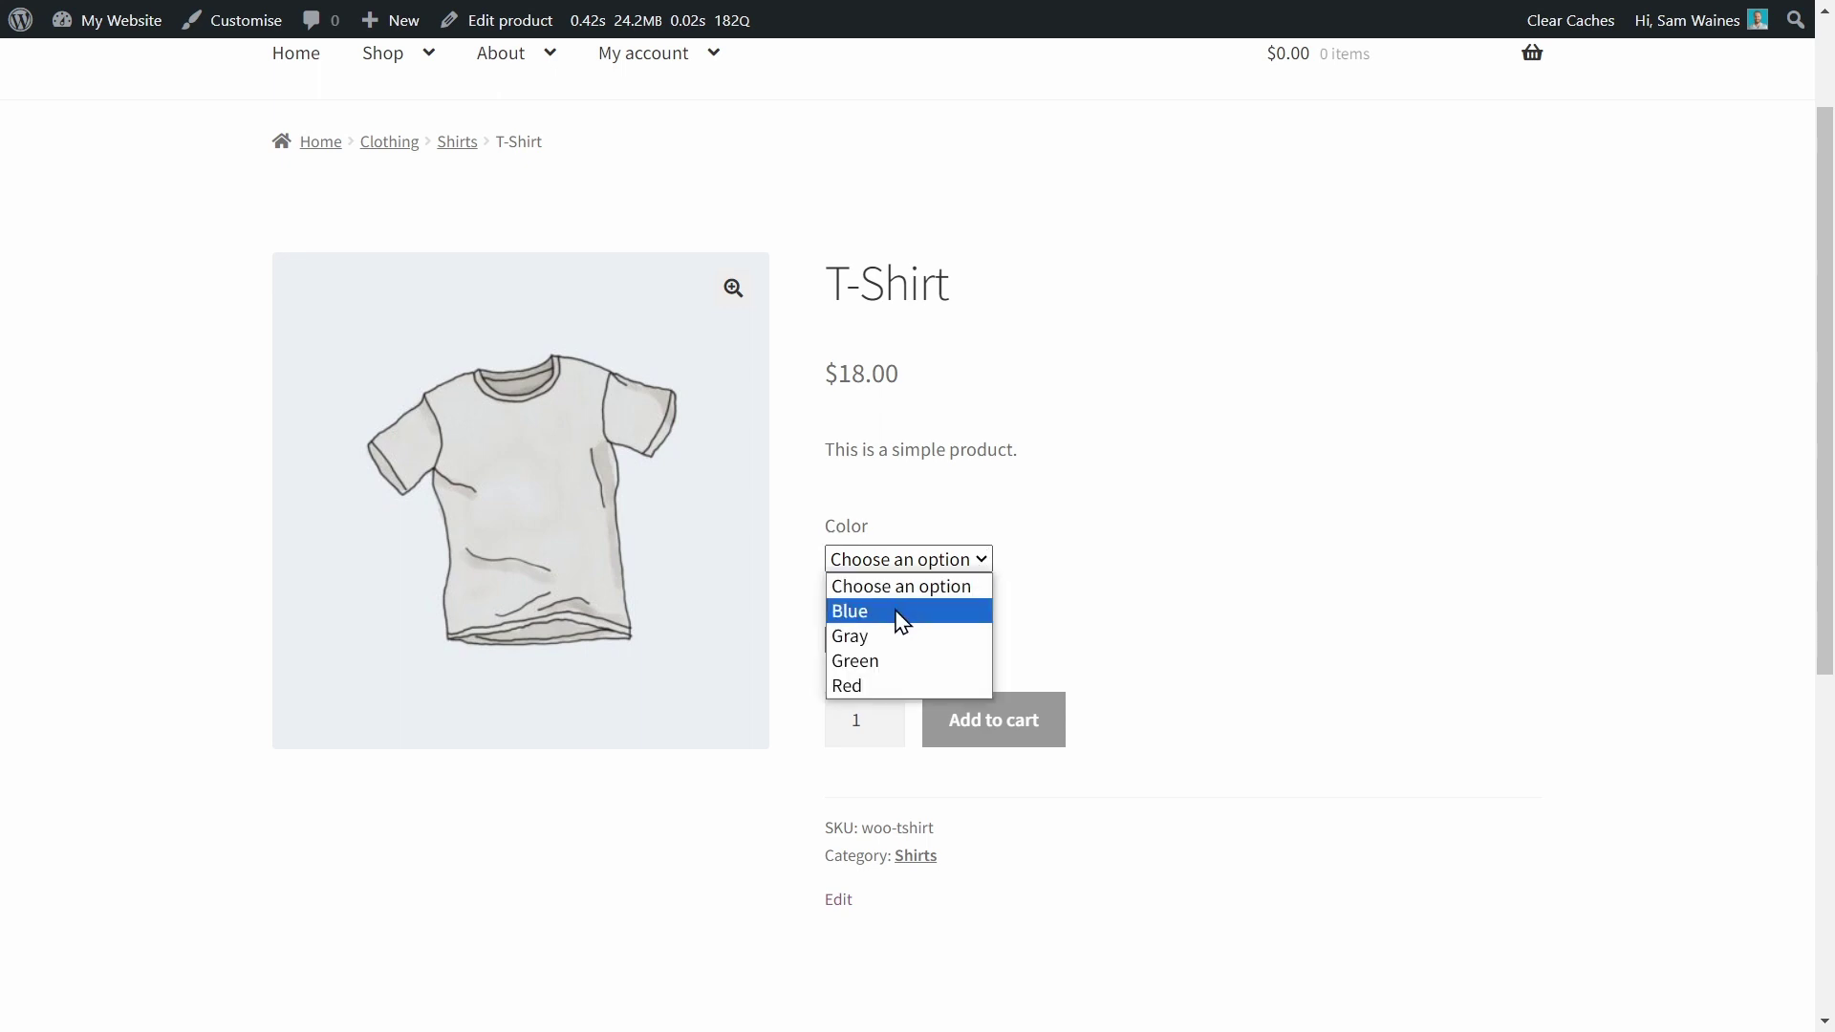
{"action": "left_click", "coordinate": [880, 637]}
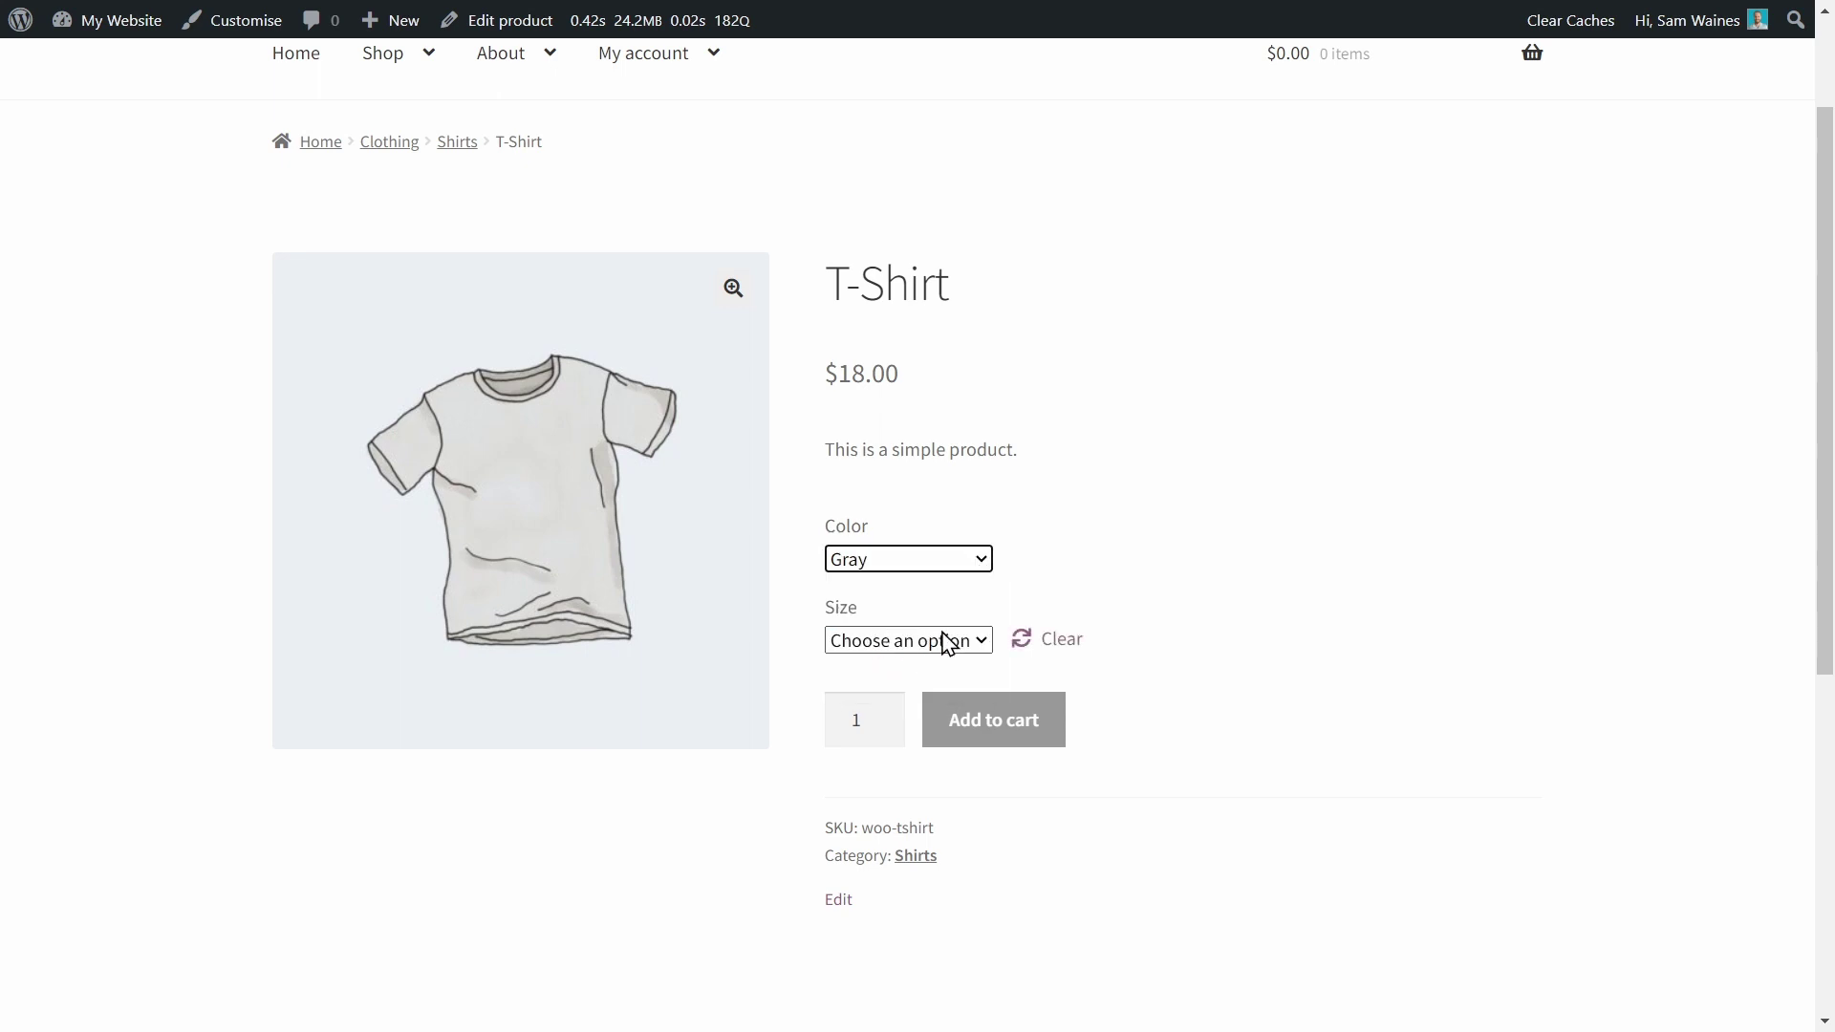
{"action": "left_click", "coordinate": [937, 640]}
{"action": "left_click", "coordinate": [898, 718]}
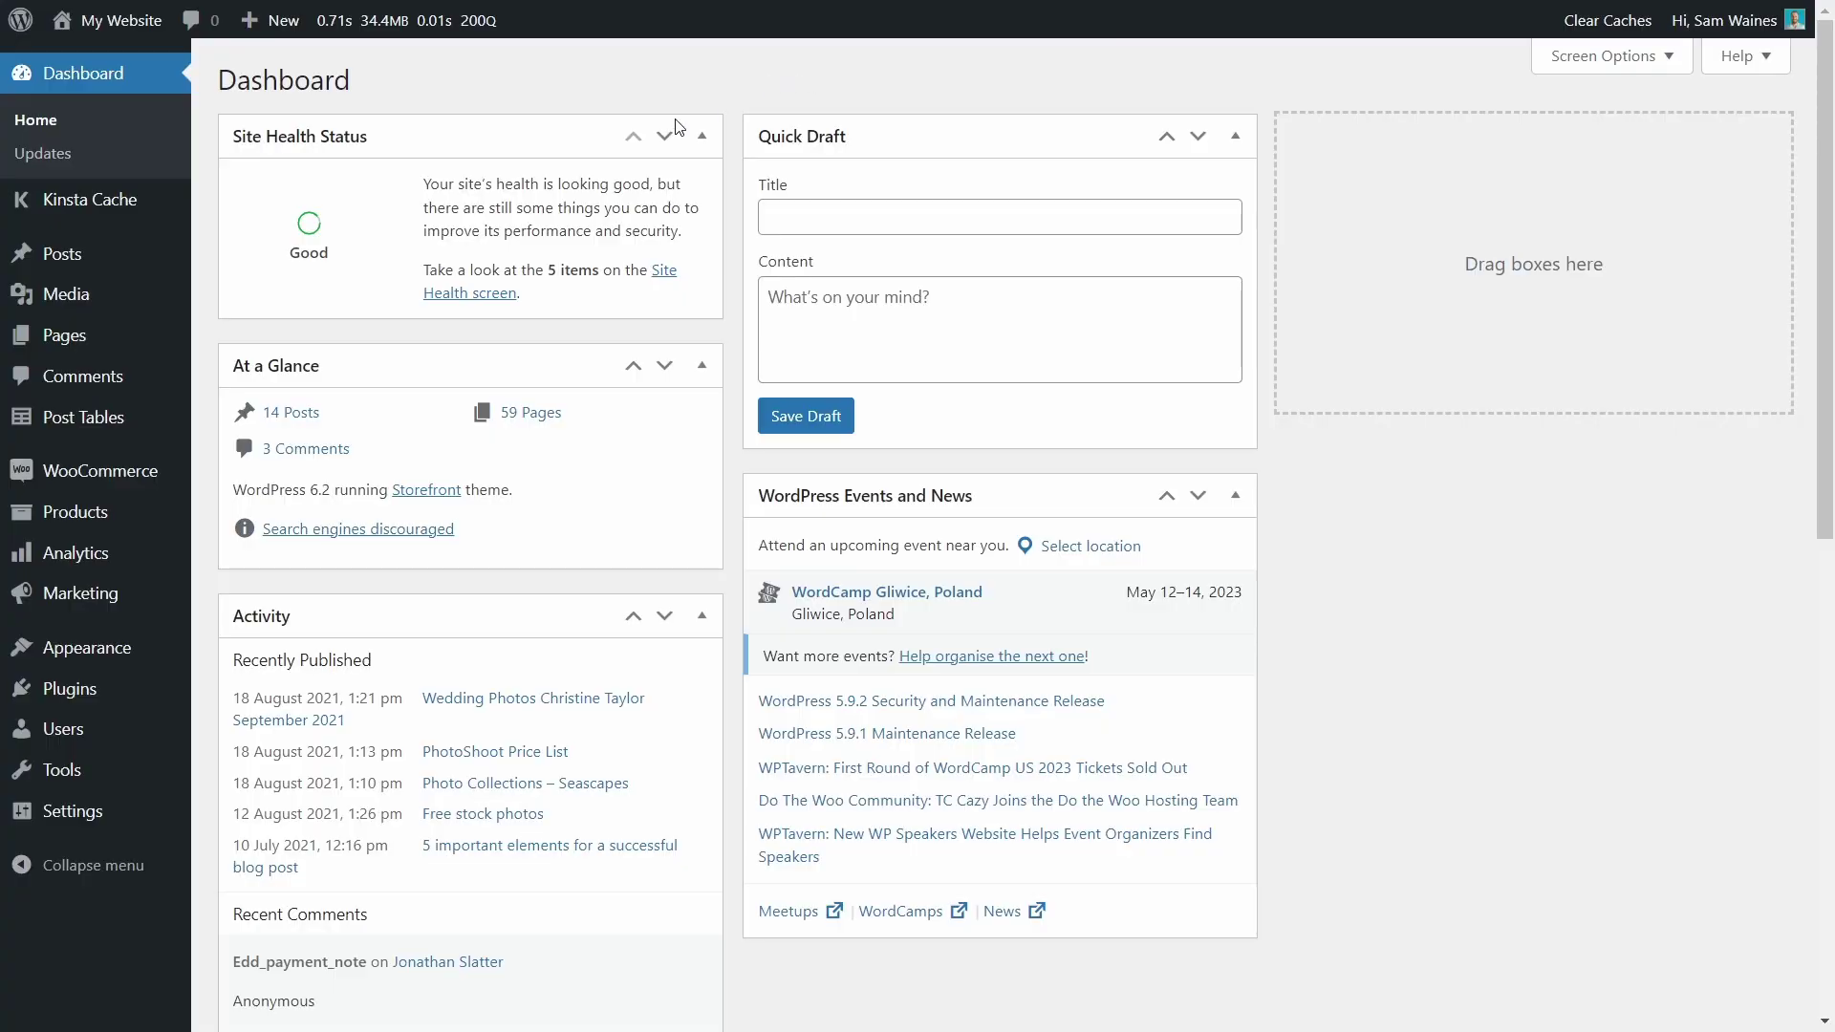
Upload and install woocommerce-express-shop-page (2).zip through Plugins > Add New > Upload Plugin.
{"action": "mouse_move", "coordinate": [112, 704]}
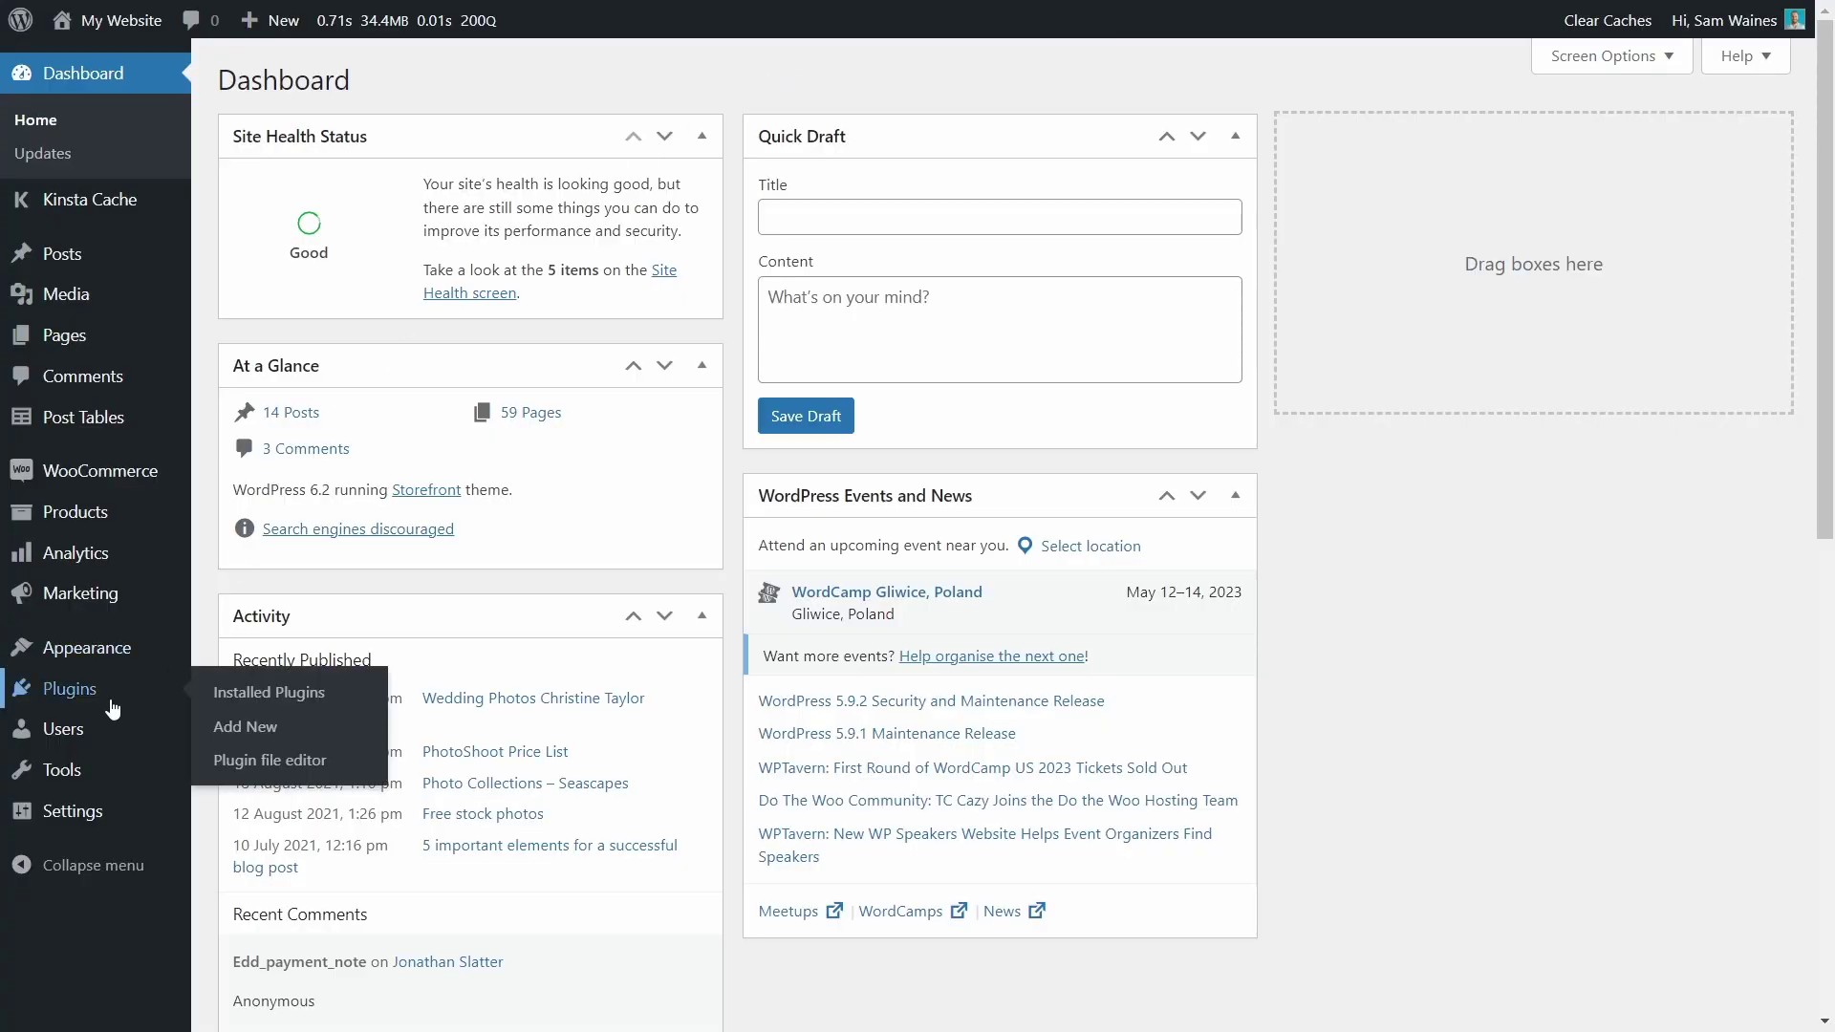
{"action": "left_click", "coordinate": [255, 732]}
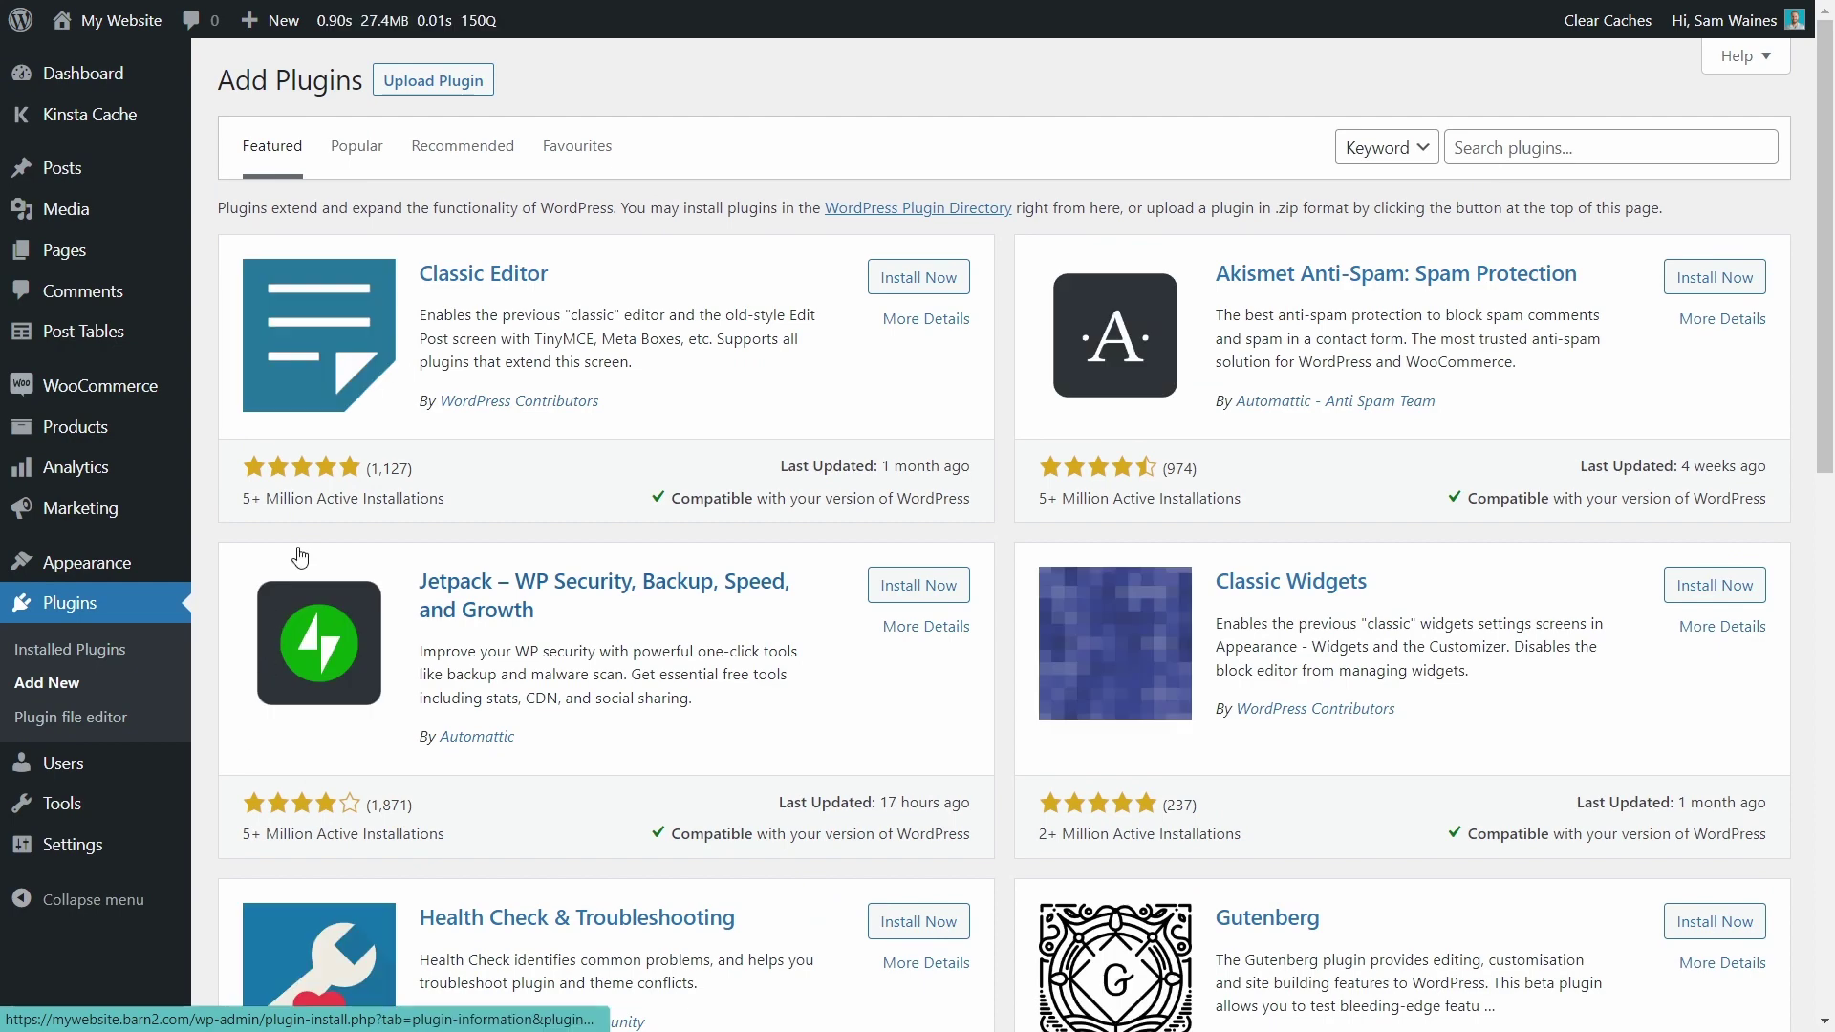
{"action": "left_click", "coordinate": [449, 88]}
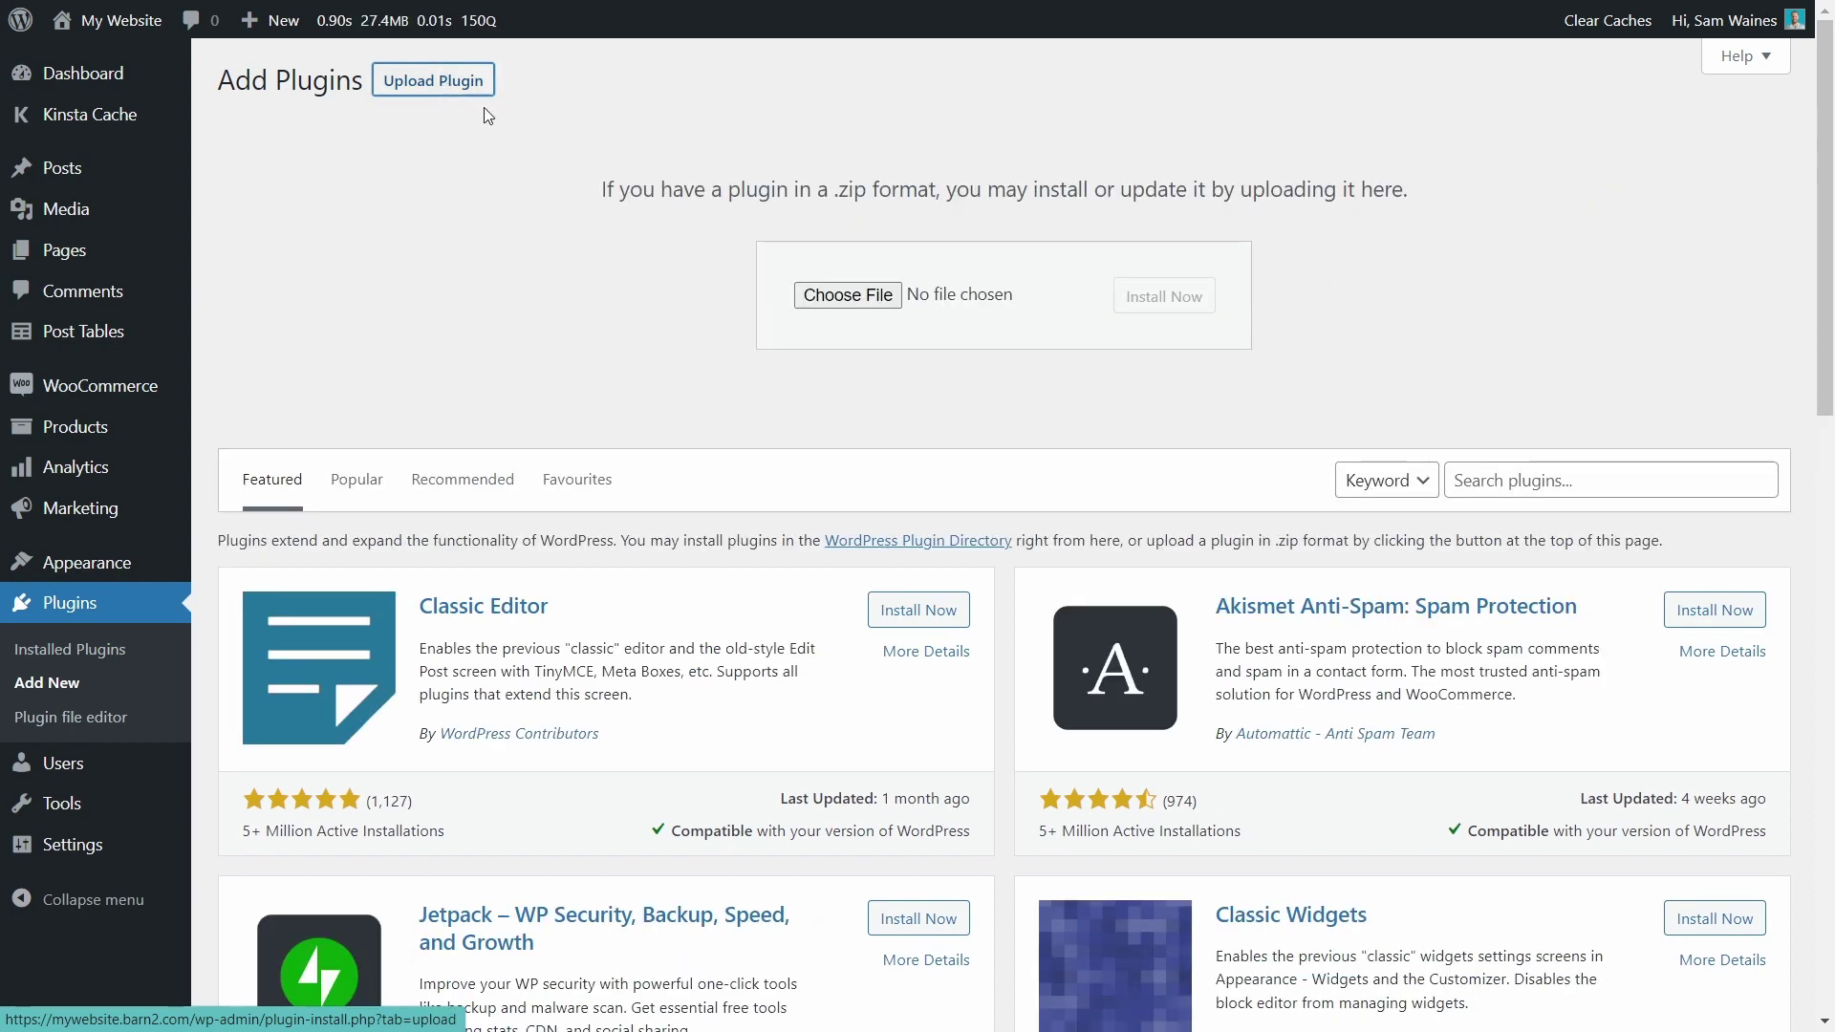
{"action": "left_click", "coordinate": [853, 299]}
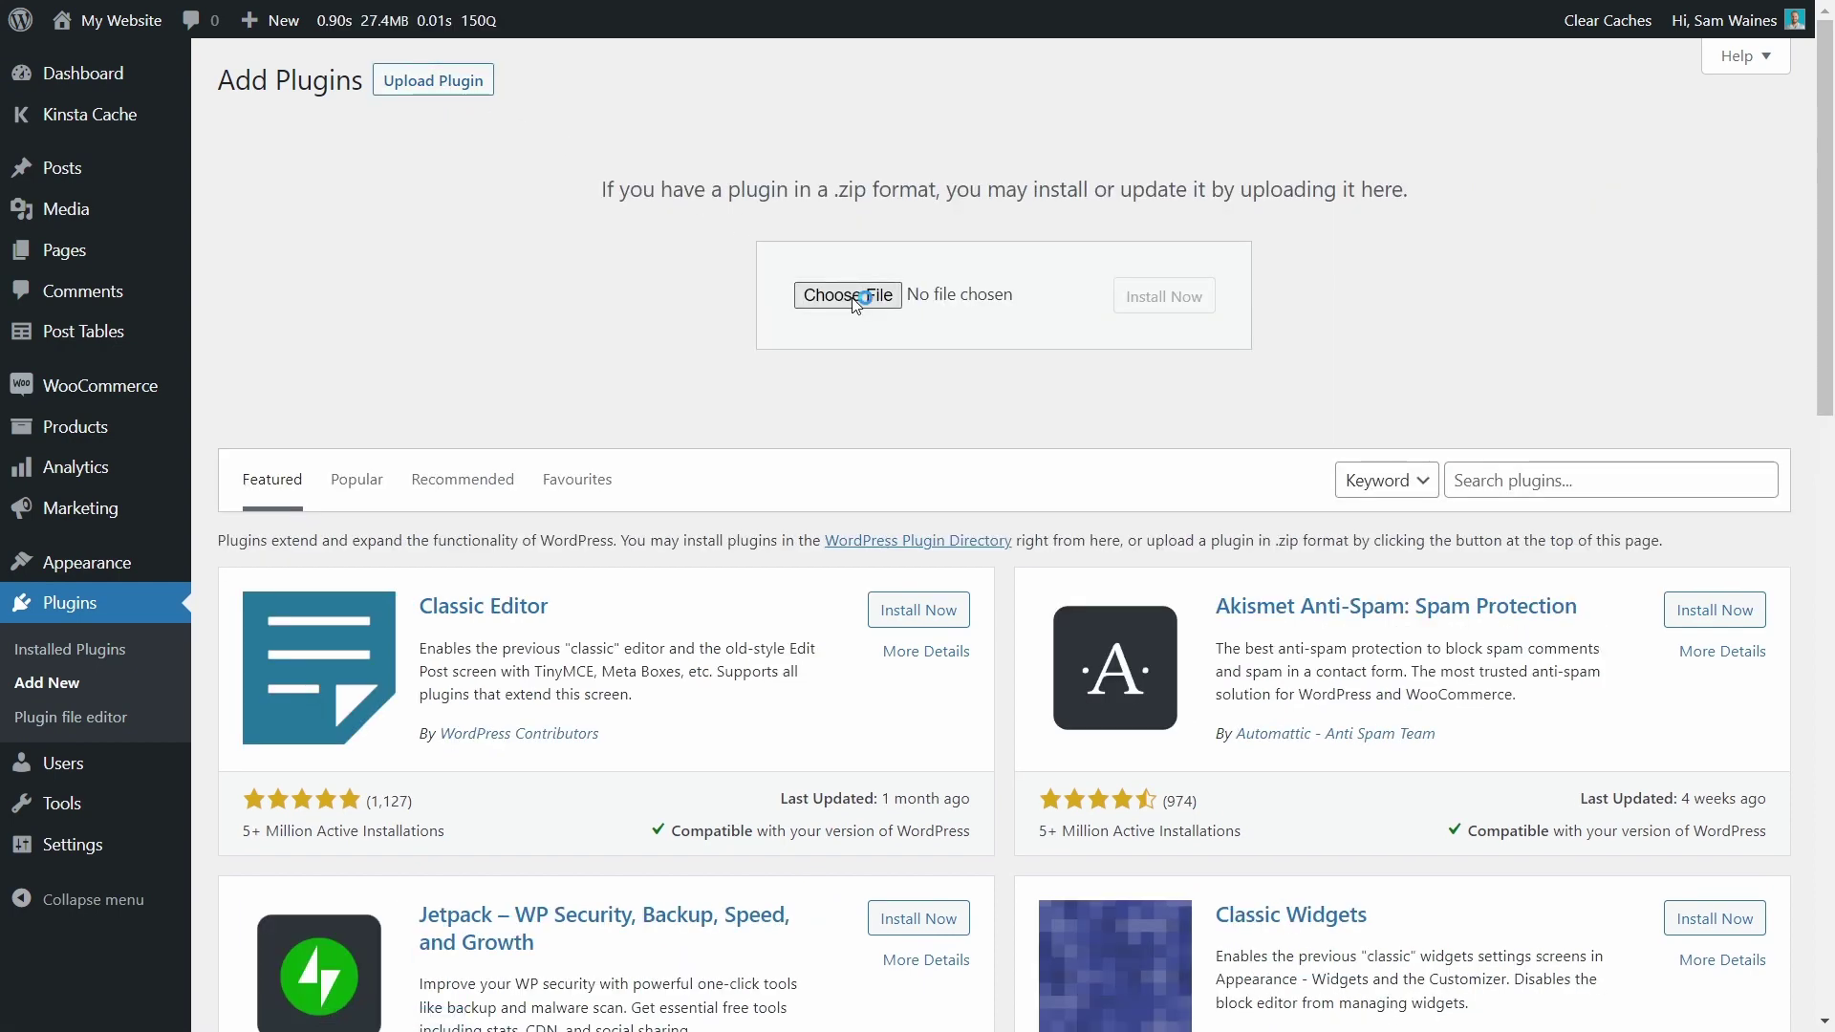
{"action": "left_click", "coordinate": [852, 401]}
{"action": "left_click", "coordinate": [1654, 944]}
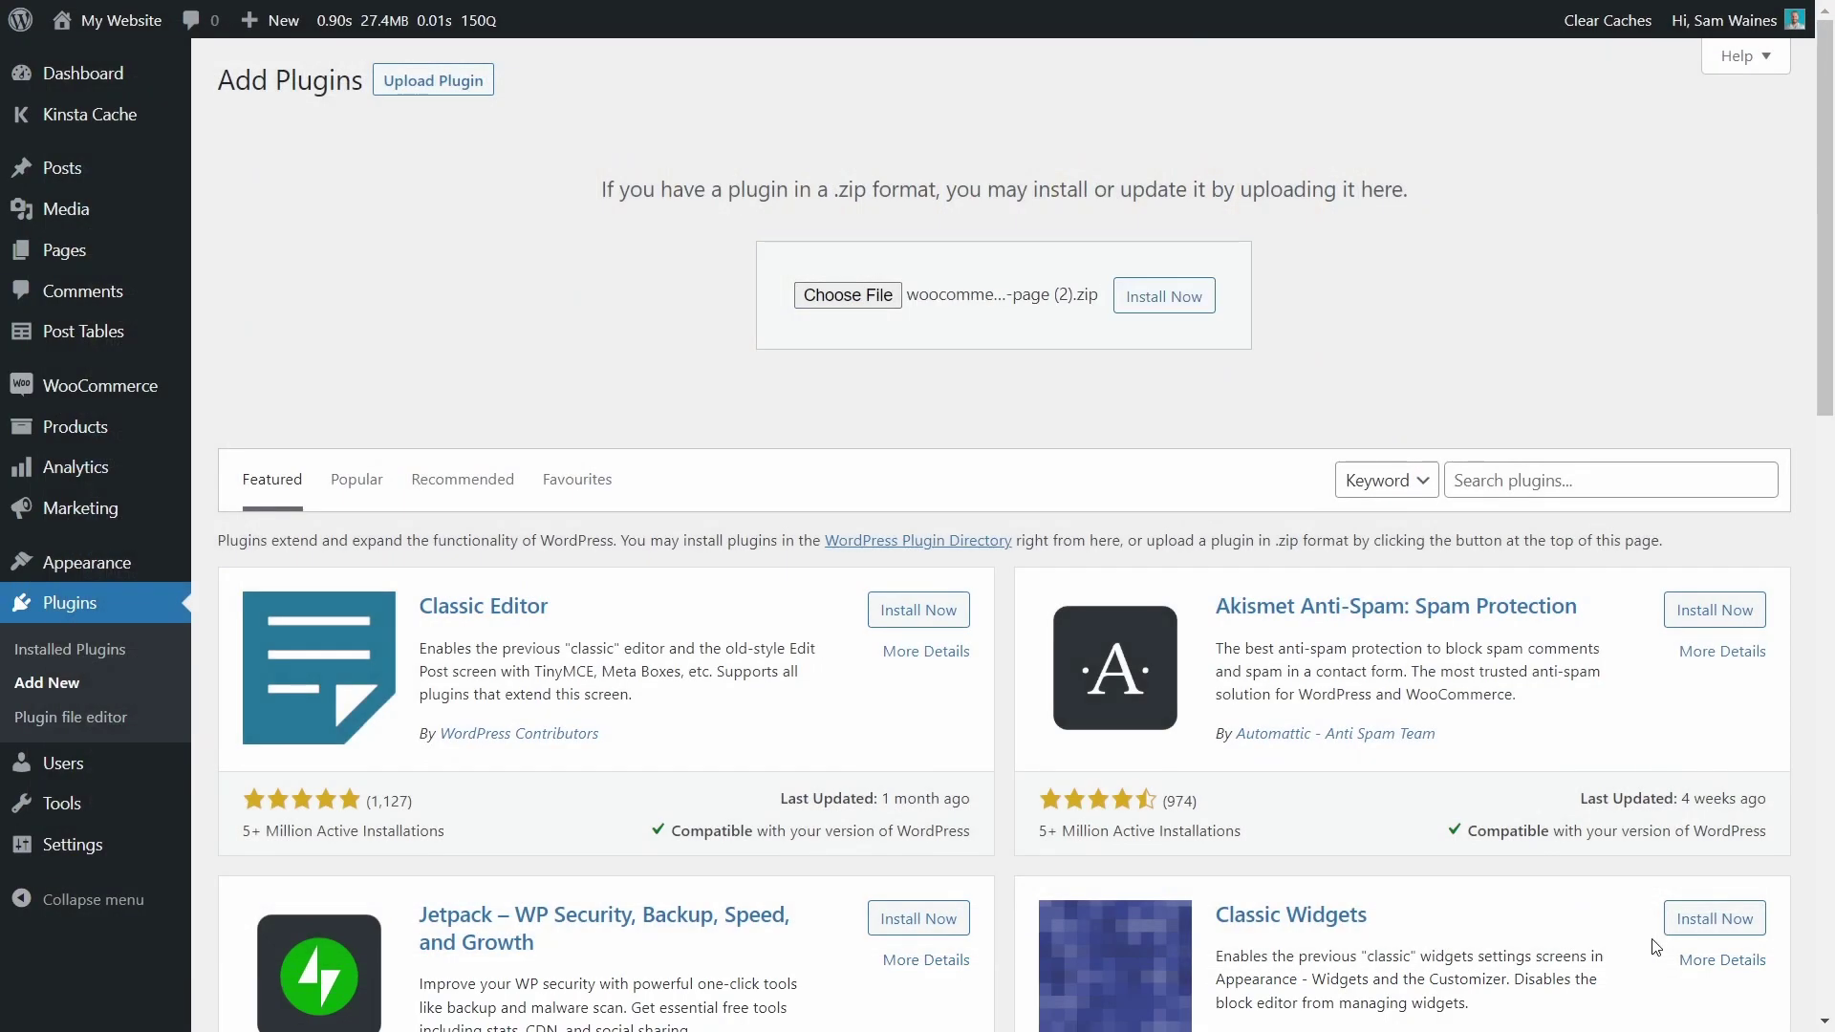
{"action": "left_click", "coordinate": [1186, 314]}
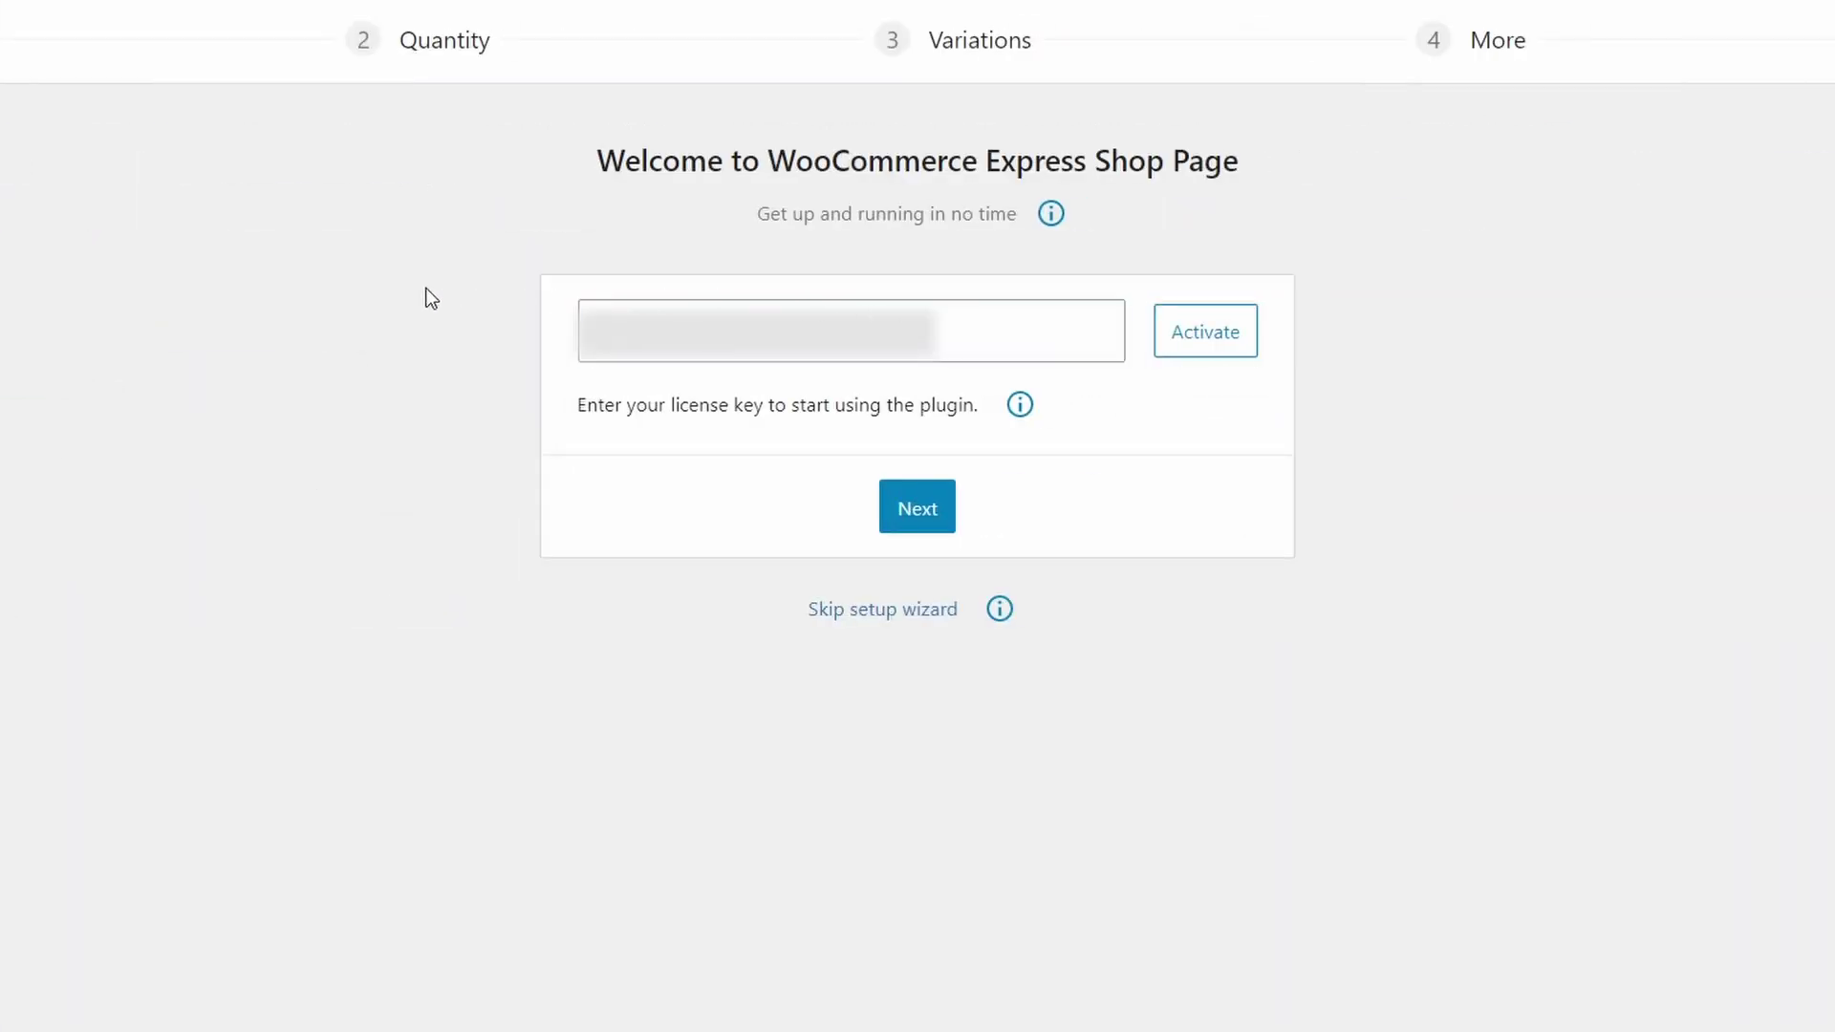
Activate the licence, enable quantities and variations on shop and category pages, and finish setup.
{"action": "left_click", "coordinate": [1219, 325]}
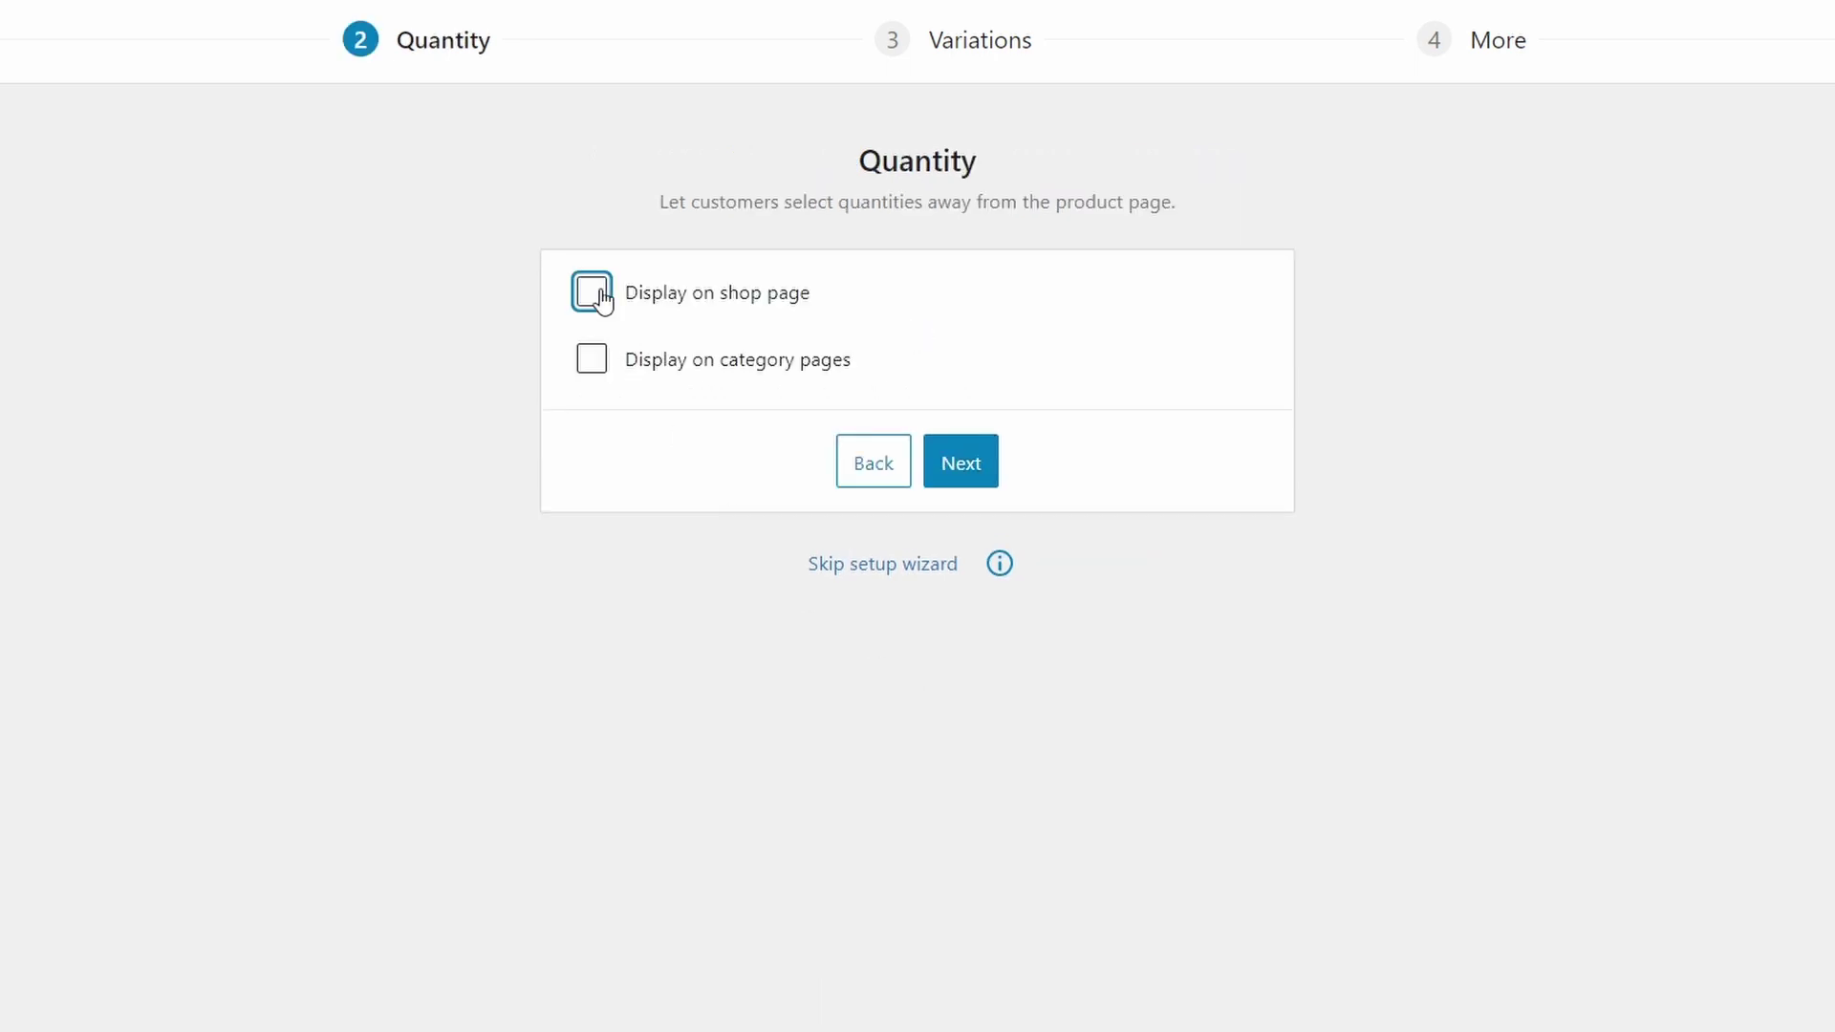
{"action": "left_click", "coordinate": [592, 361]}
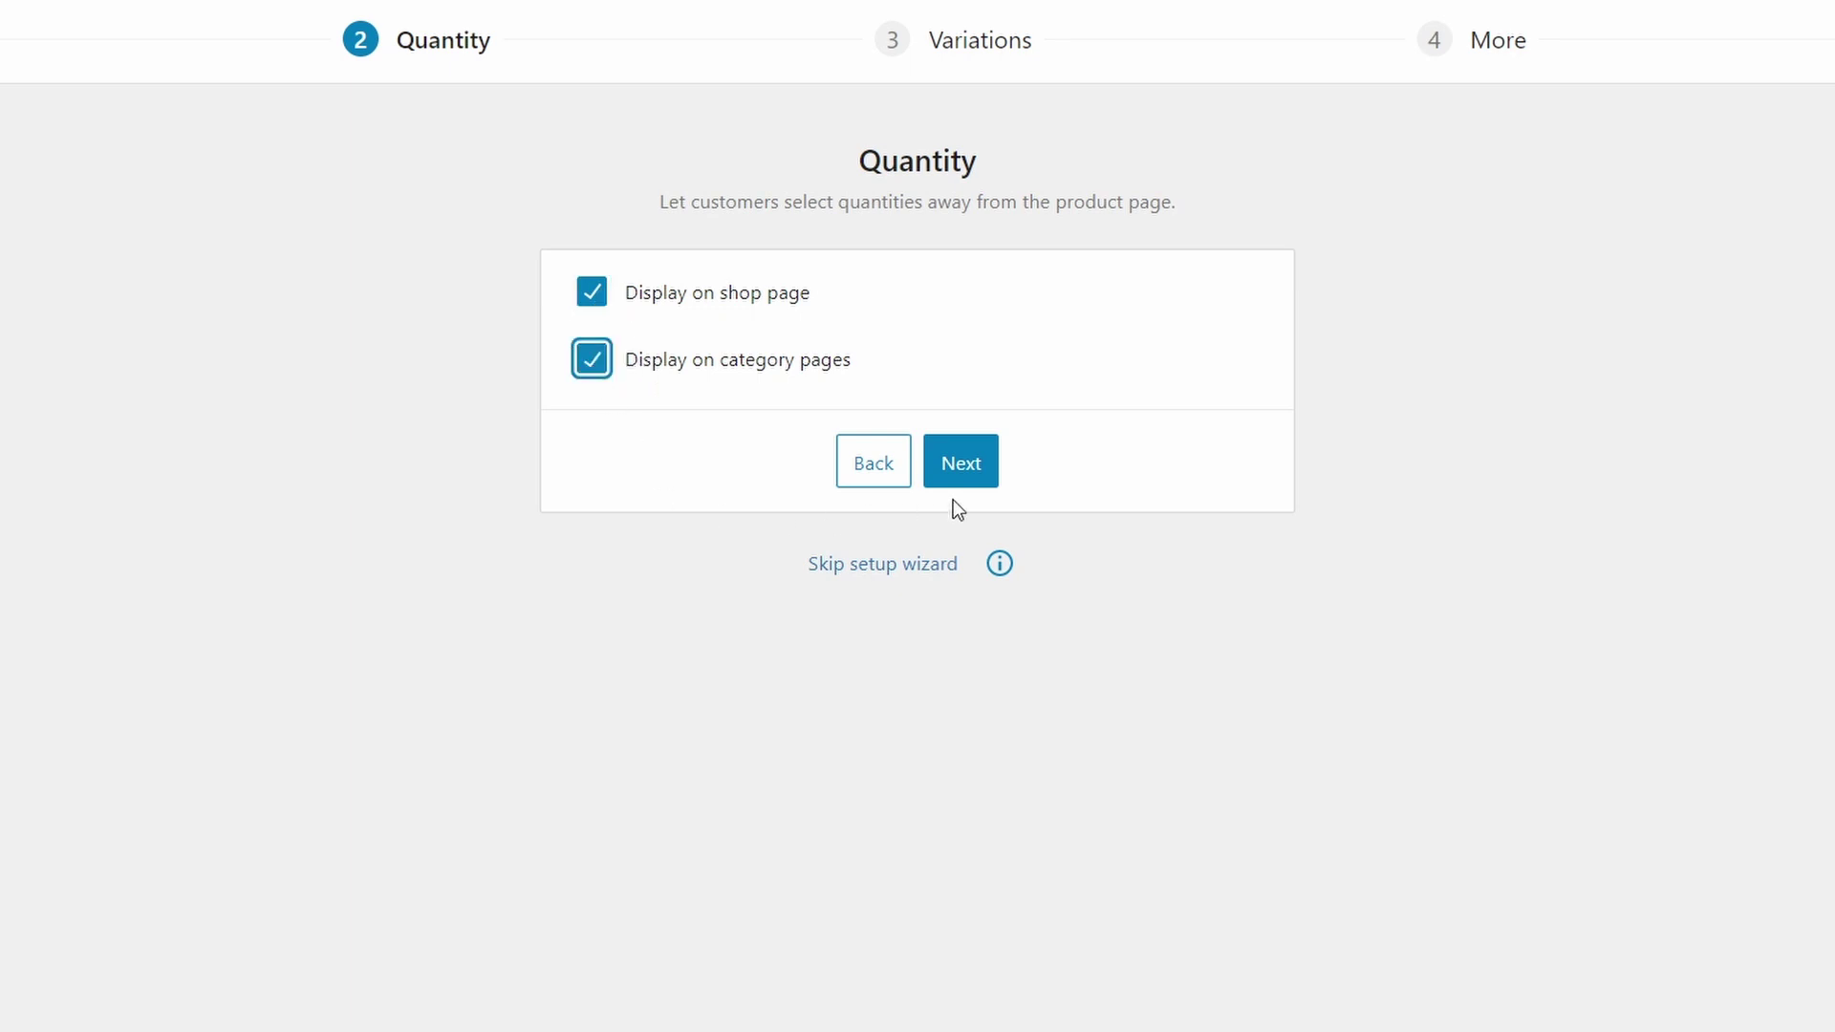
{"action": "left_click", "coordinate": [995, 473]}
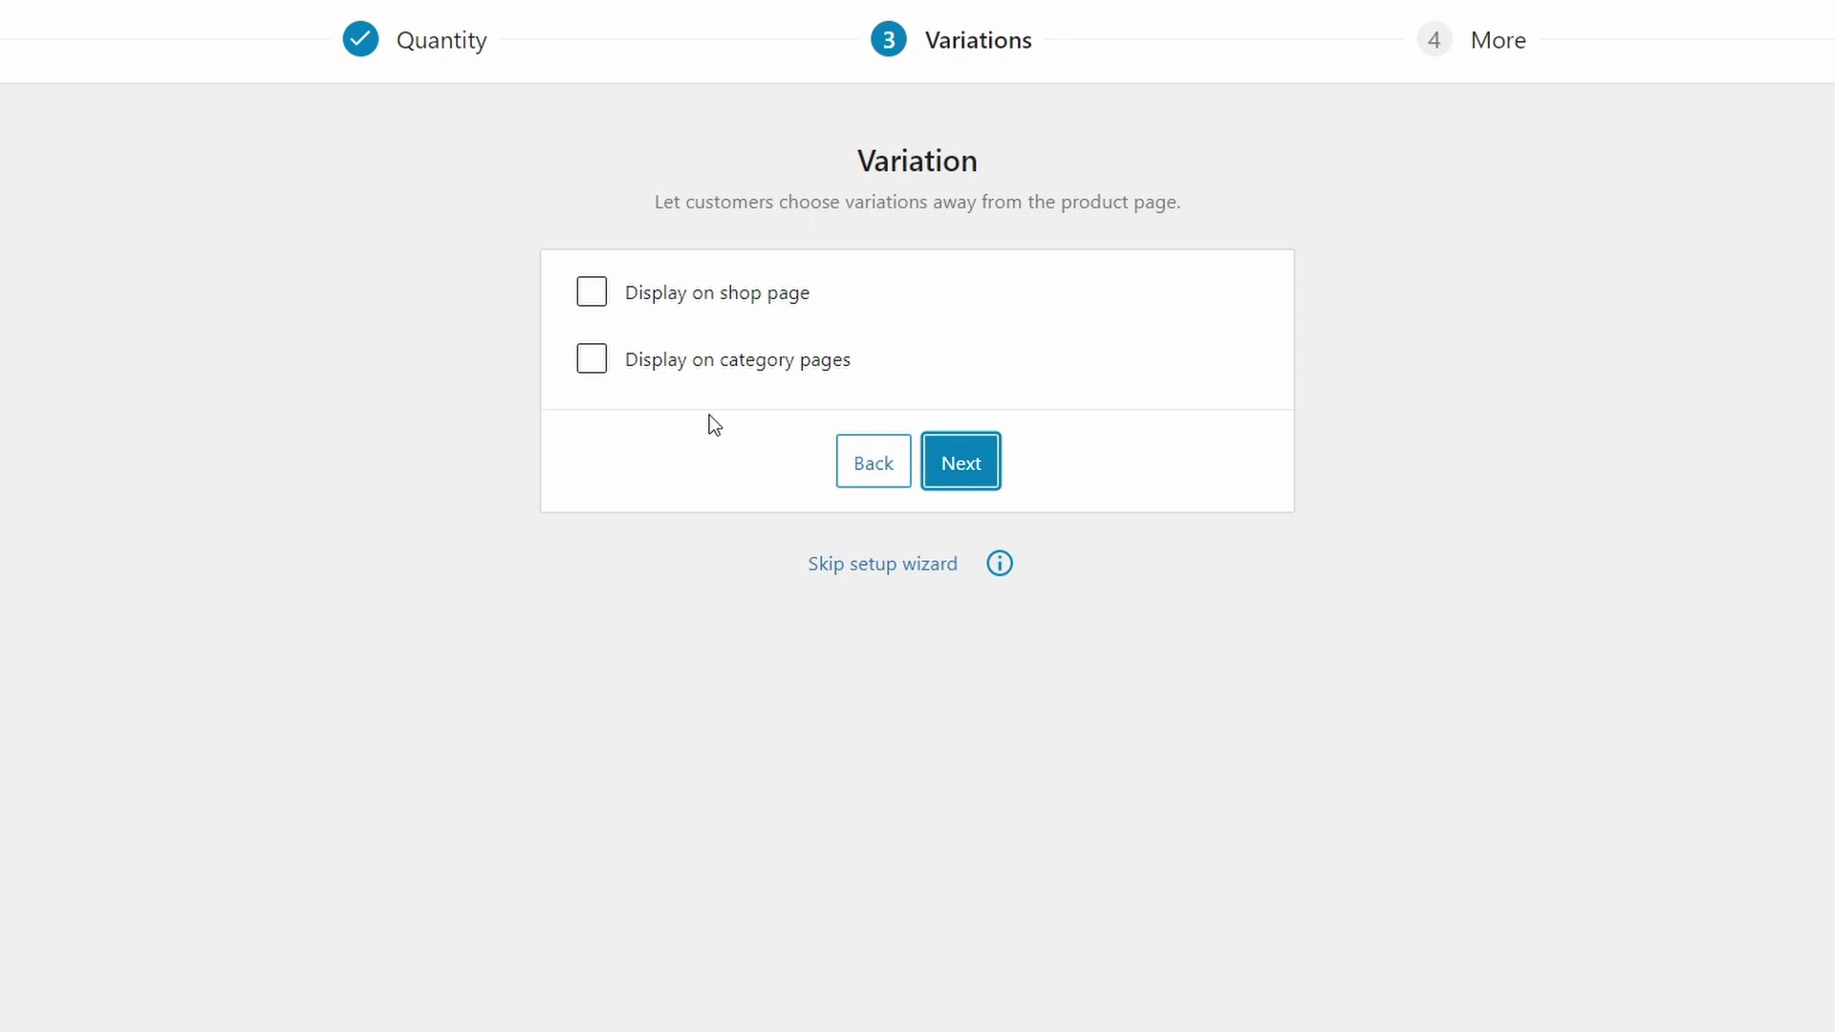
{"action": "left_click", "coordinate": [592, 292]}
{"action": "left_click", "coordinate": [596, 363]}
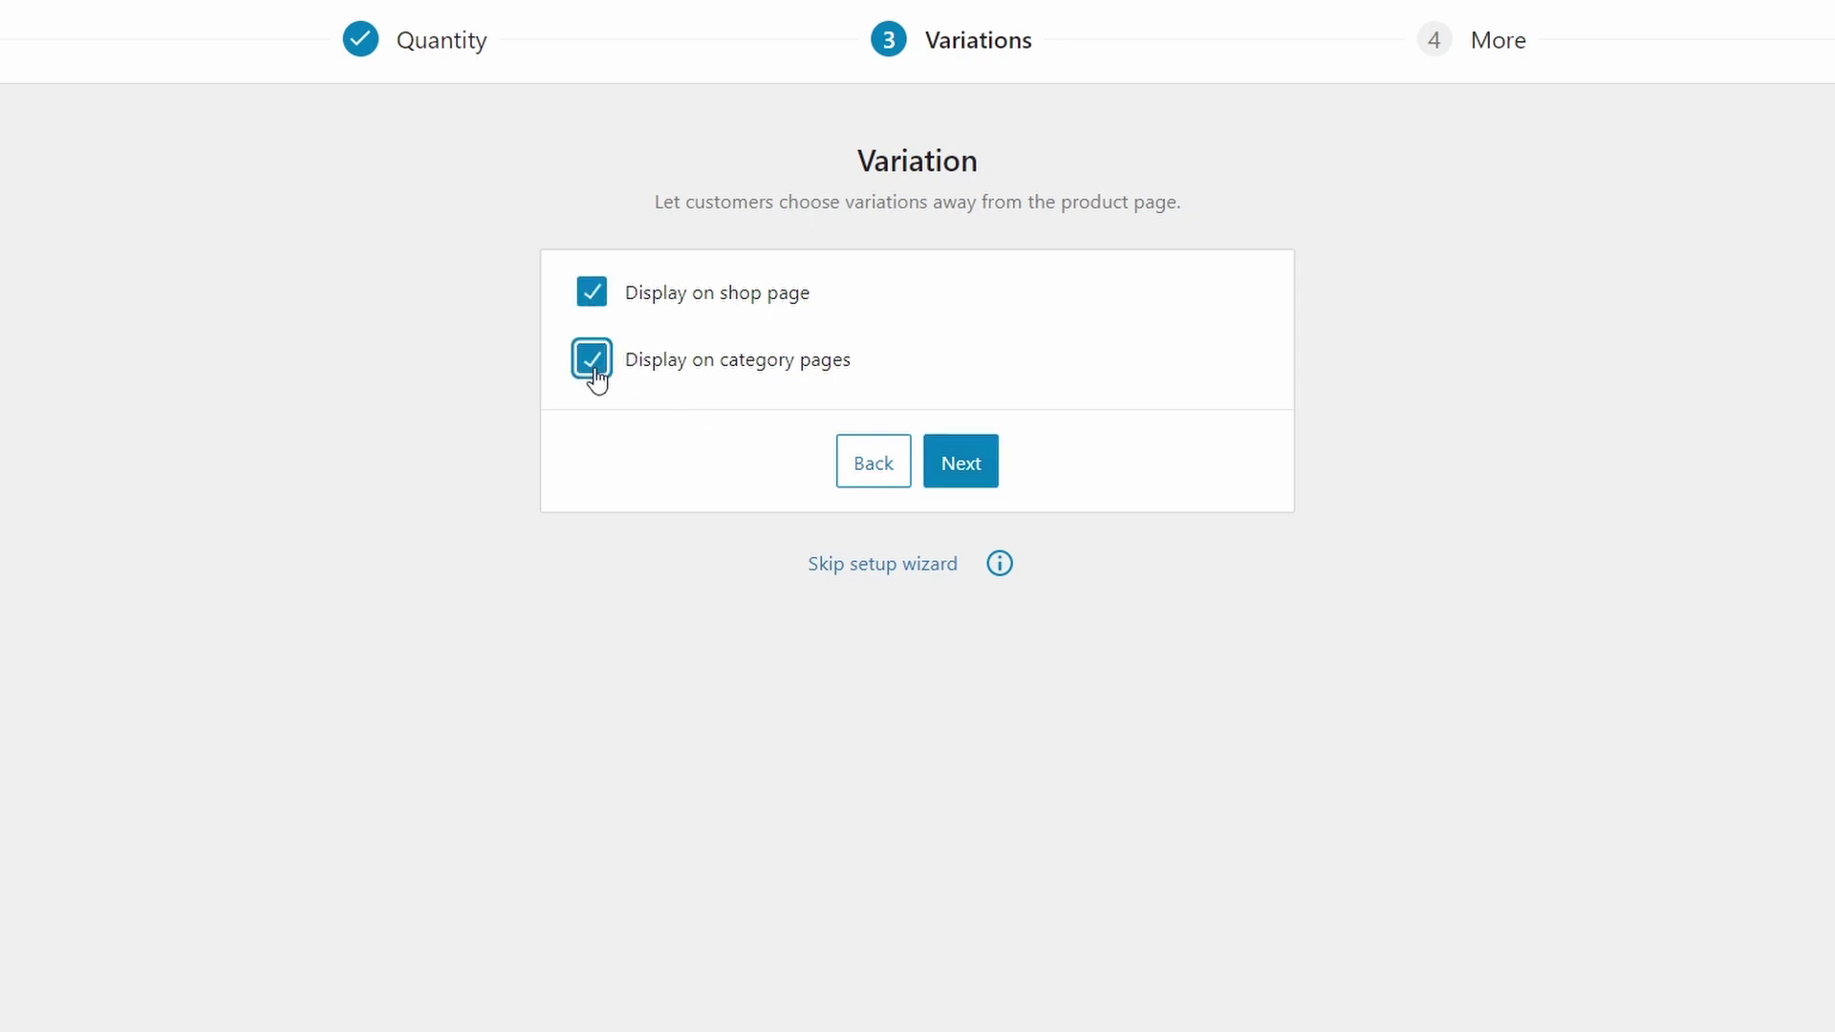
{"action": "left_click", "coordinate": [973, 473]}
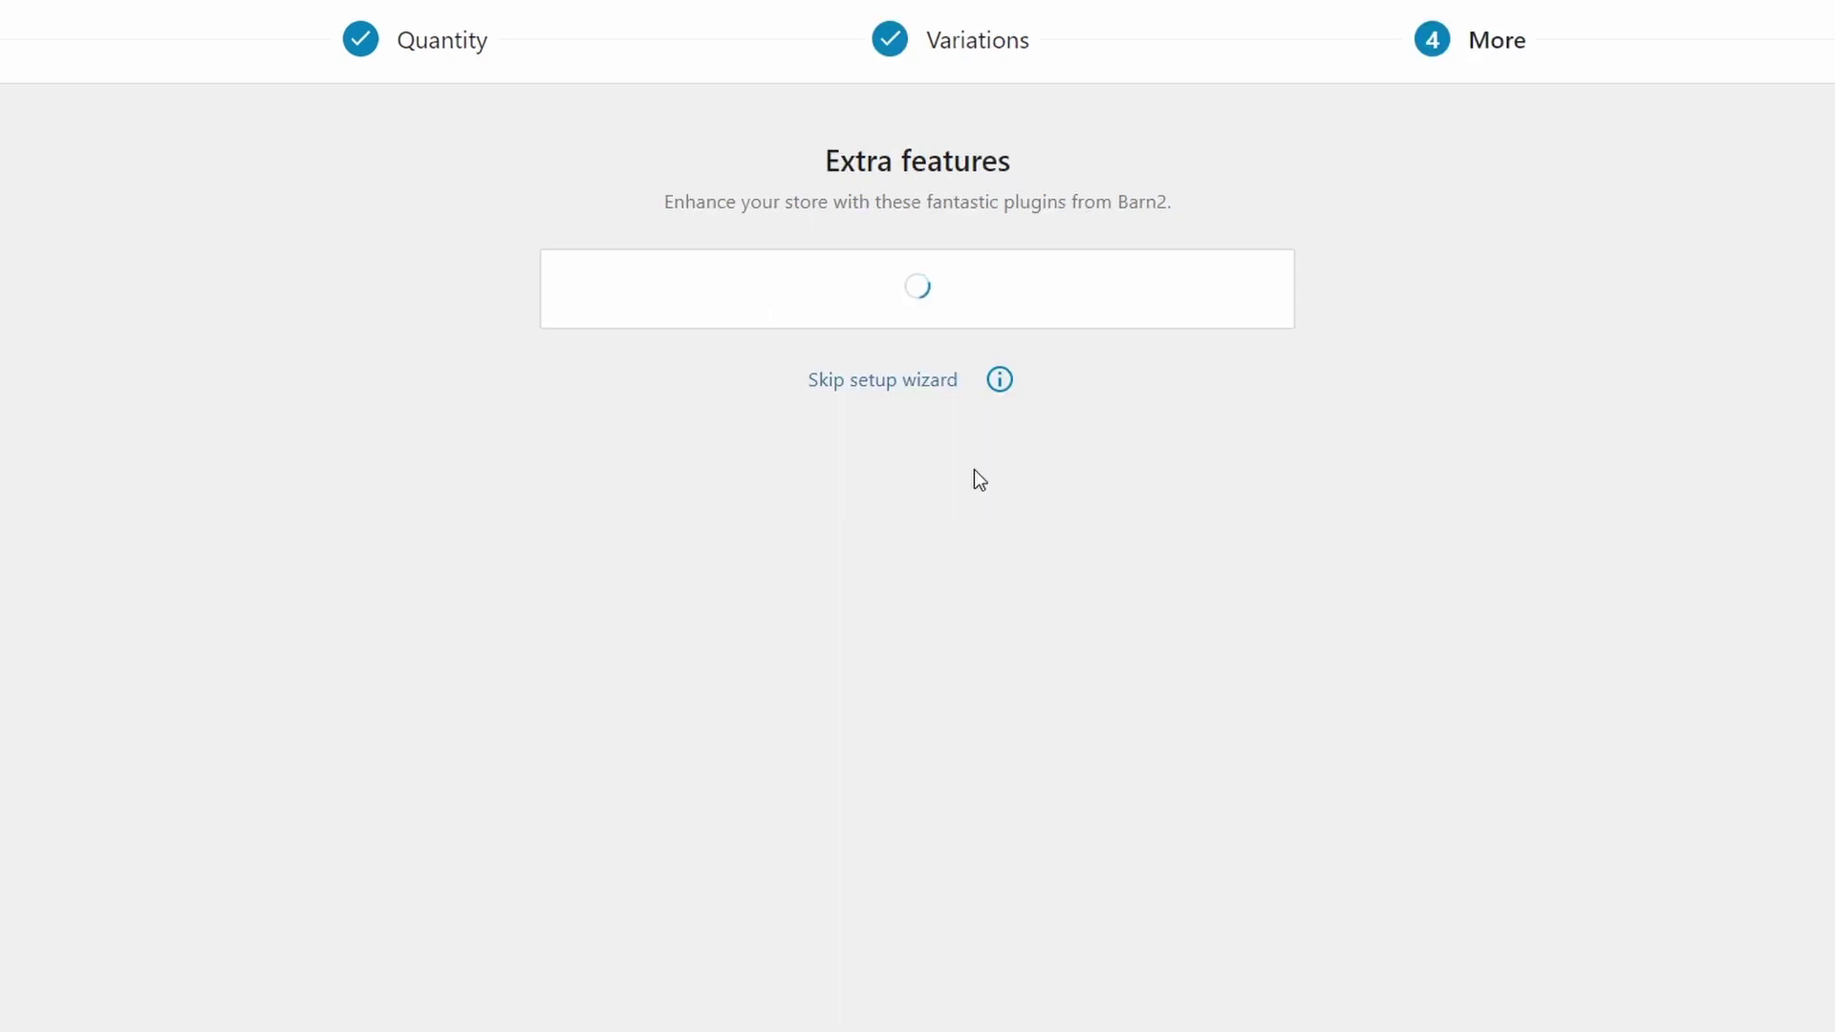
{"action": "left_click", "coordinate": [979, 311]}
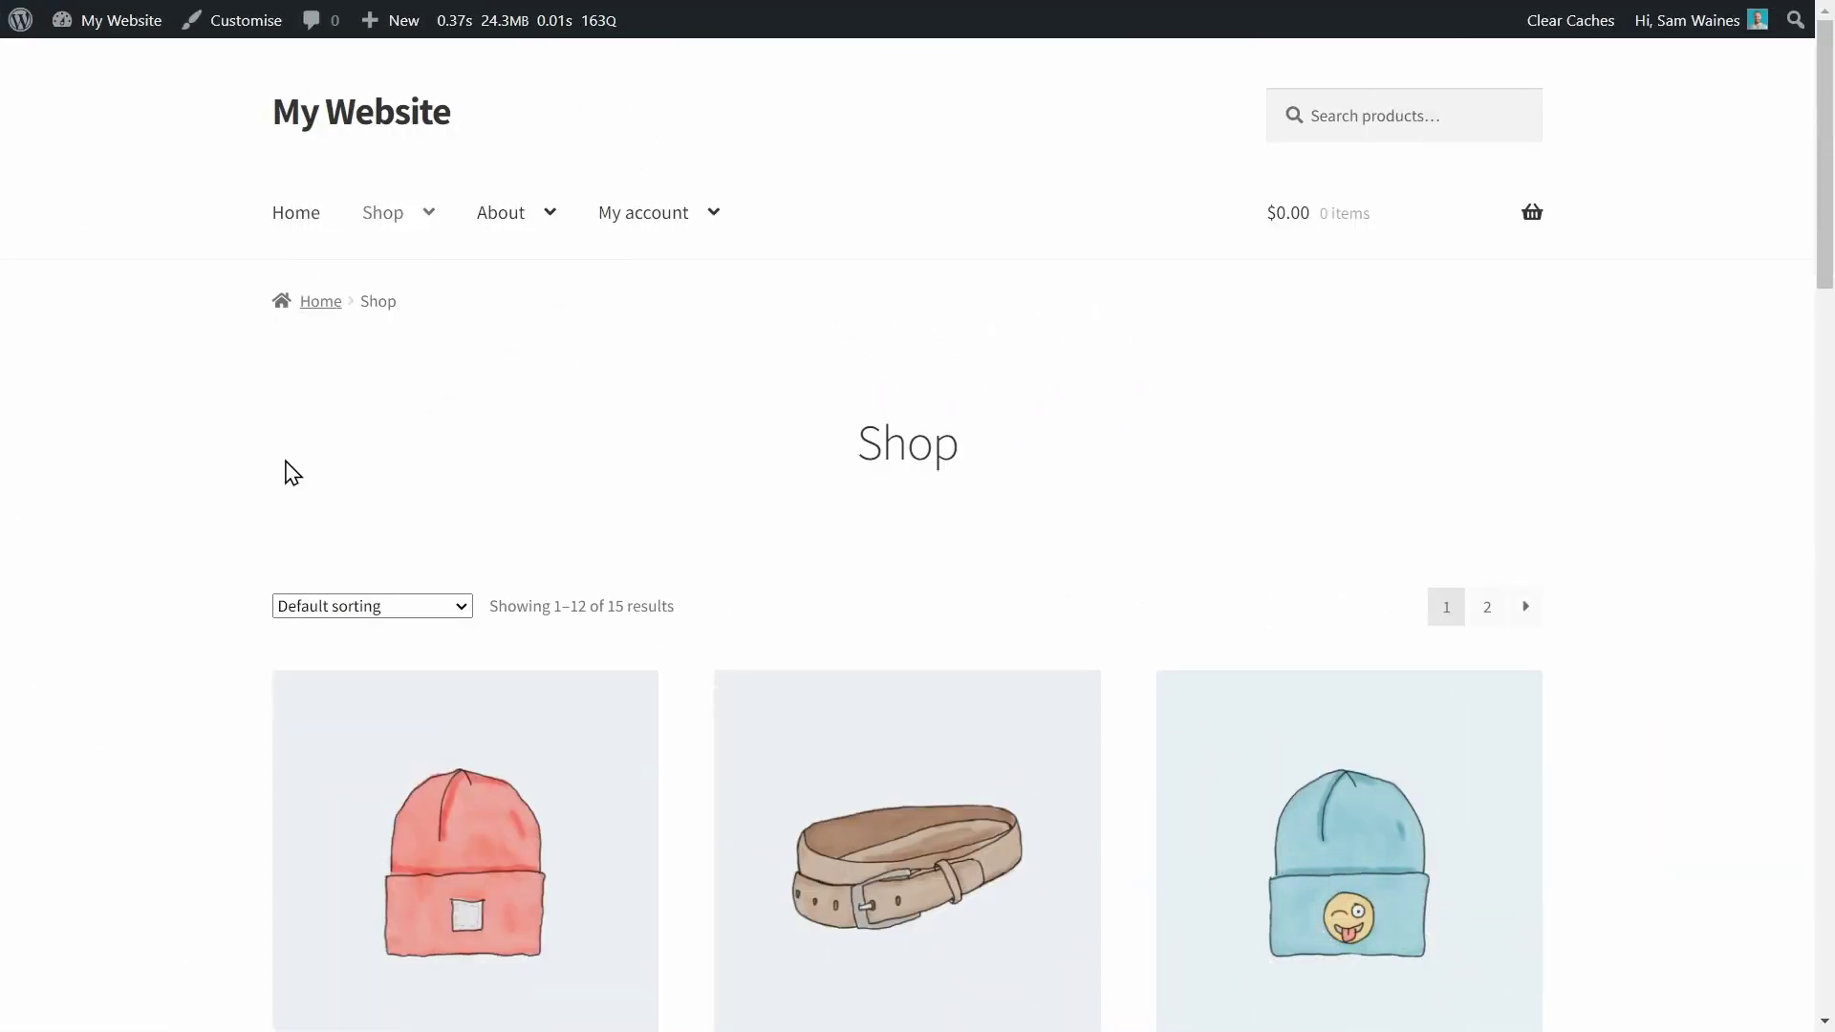
Choose Blue, Medium and Logo Yes for the Hoodie on the Shop page.
{"action": "scroll", "coordinate": [292, 472], "scroll_direction": "down", "scroll_amount": 10}
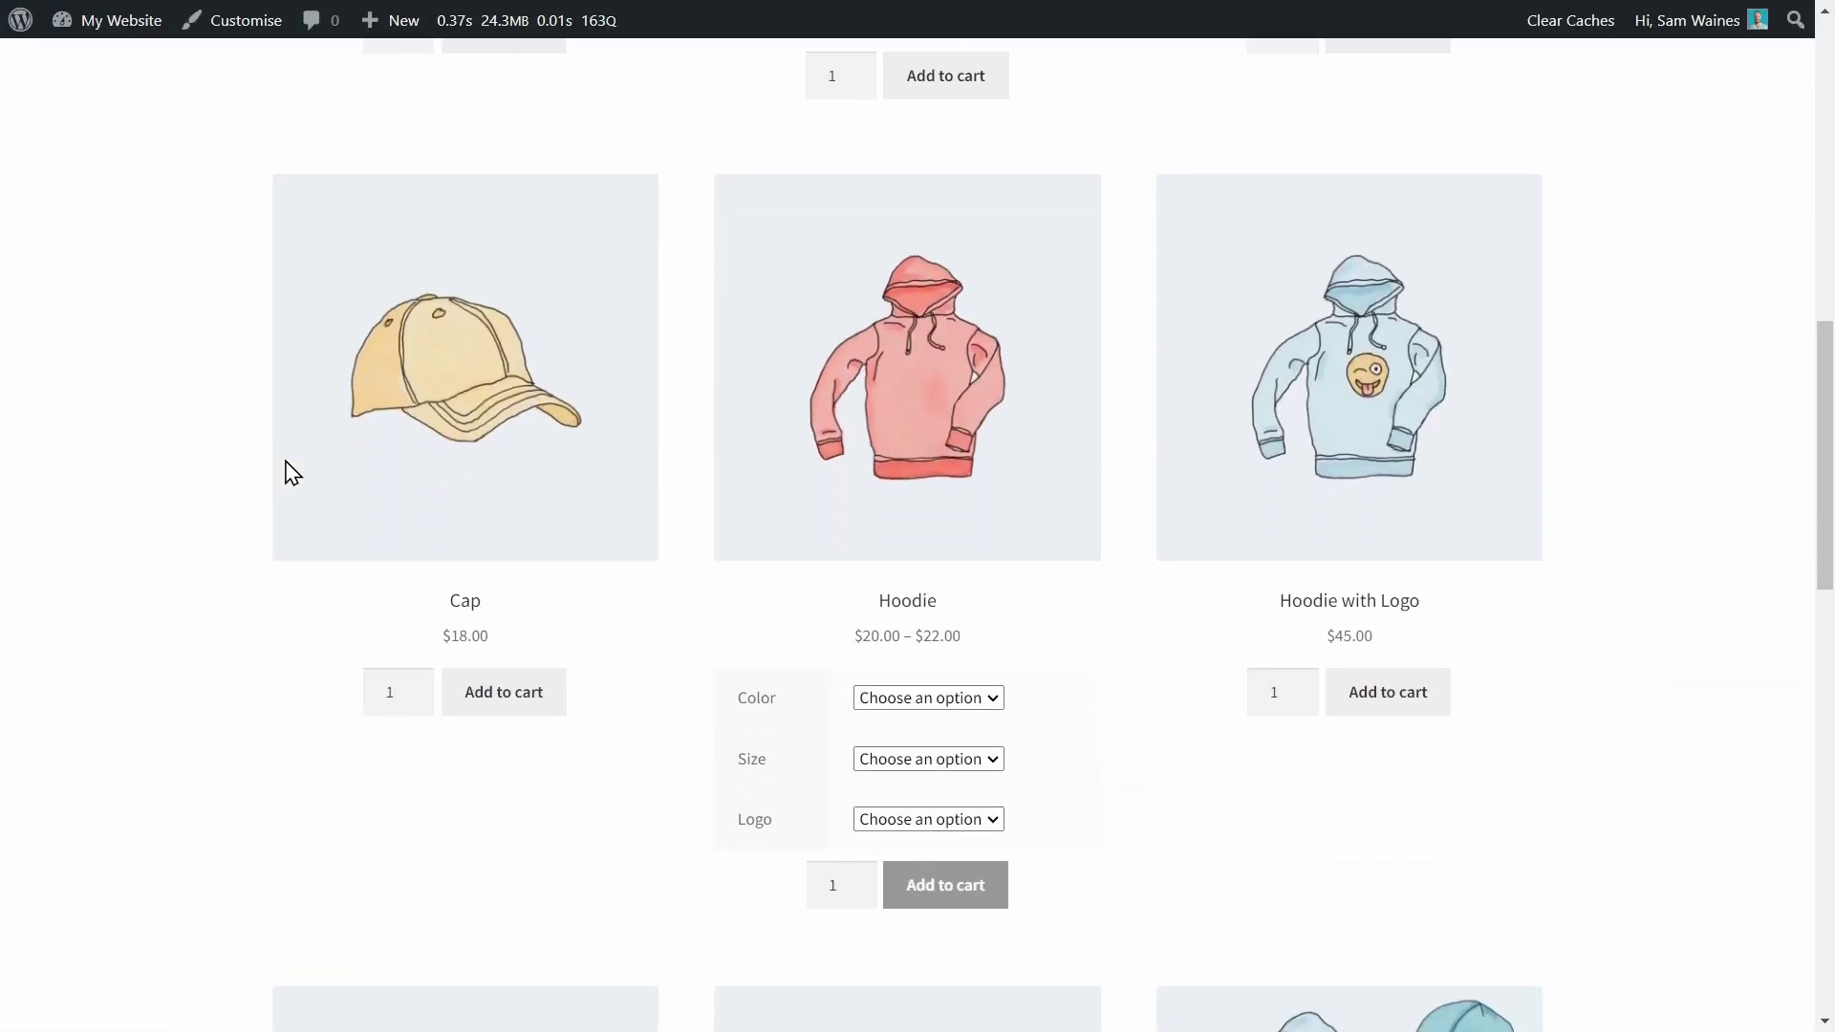
{"action": "scroll", "coordinate": [291, 472], "scroll_direction": "down", "scroll_amount": 1}
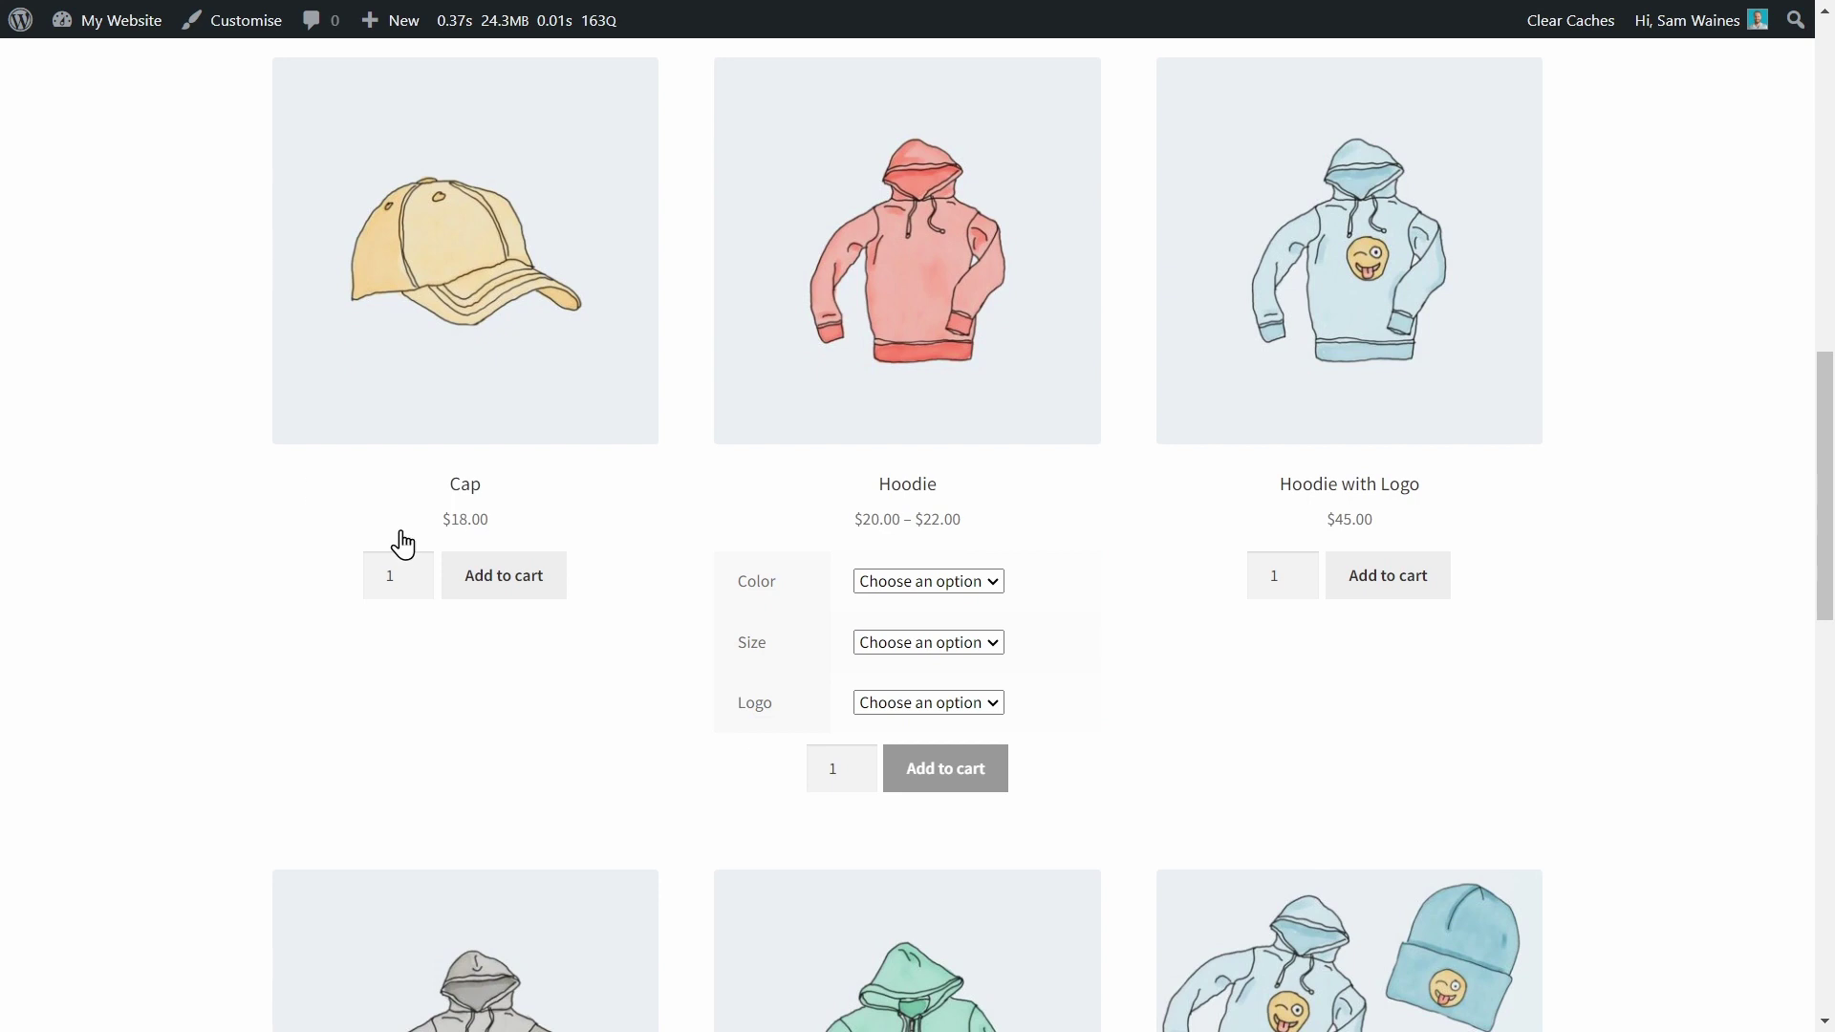
{"action": "left_click", "coordinate": [994, 583]}
{"action": "left_click", "coordinate": [953, 639]}
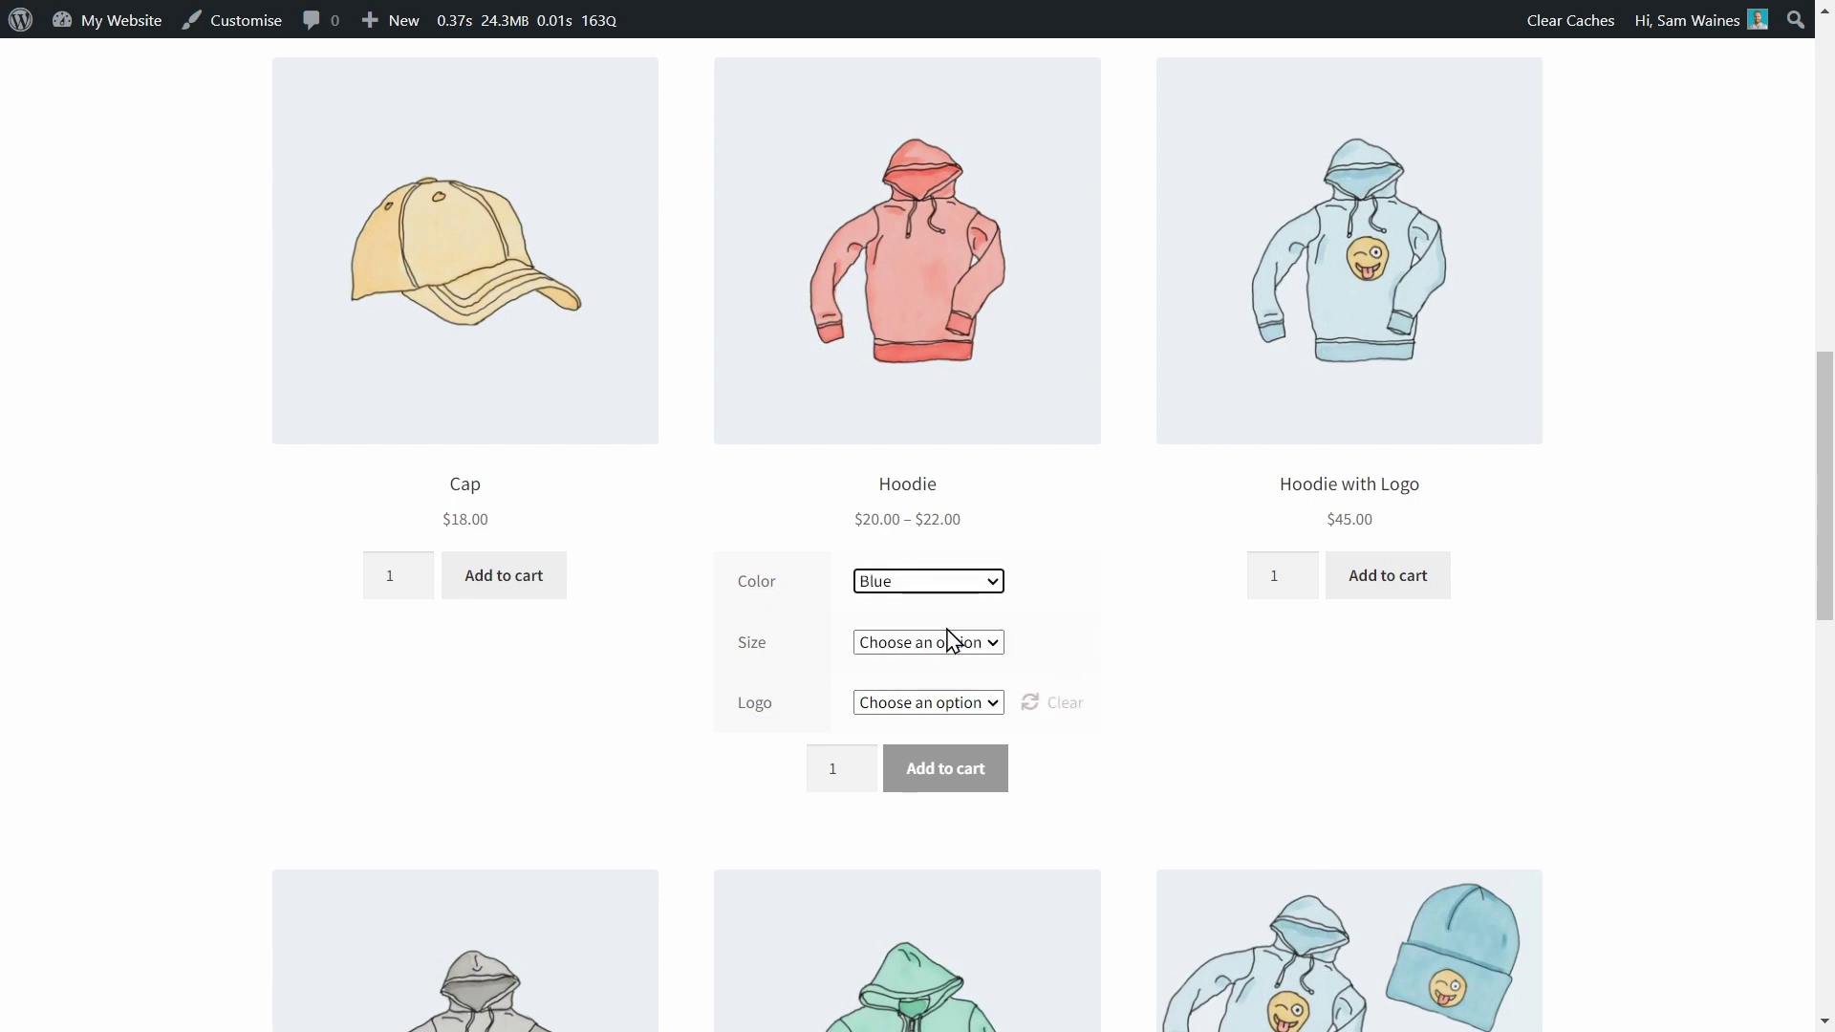
{"action": "left_click", "coordinate": [951, 642]}
{"action": "left_click", "coordinate": [935, 710]}
{"action": "left_click", "coordinate": [906, 757]}
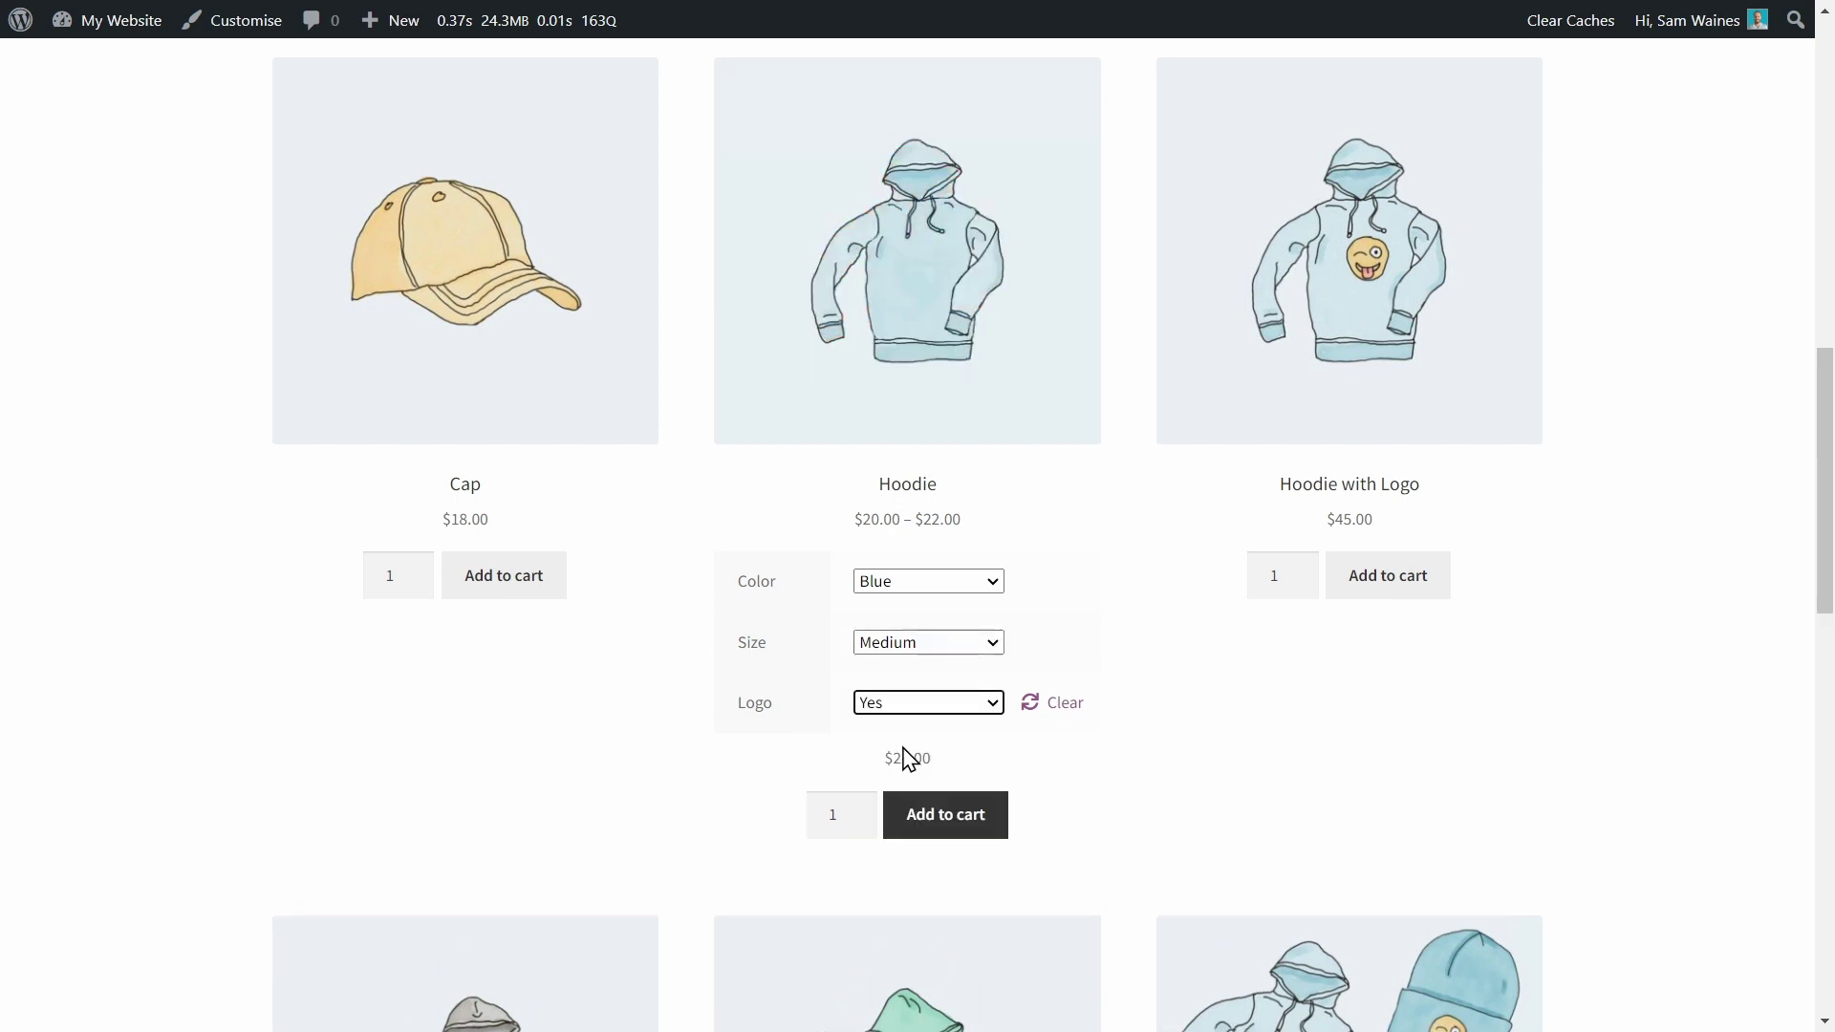
Raise the quantities of the Hoodie with Logo and the Hoodie.
{"action": "left_click", "coordinate": [1300, 571]}
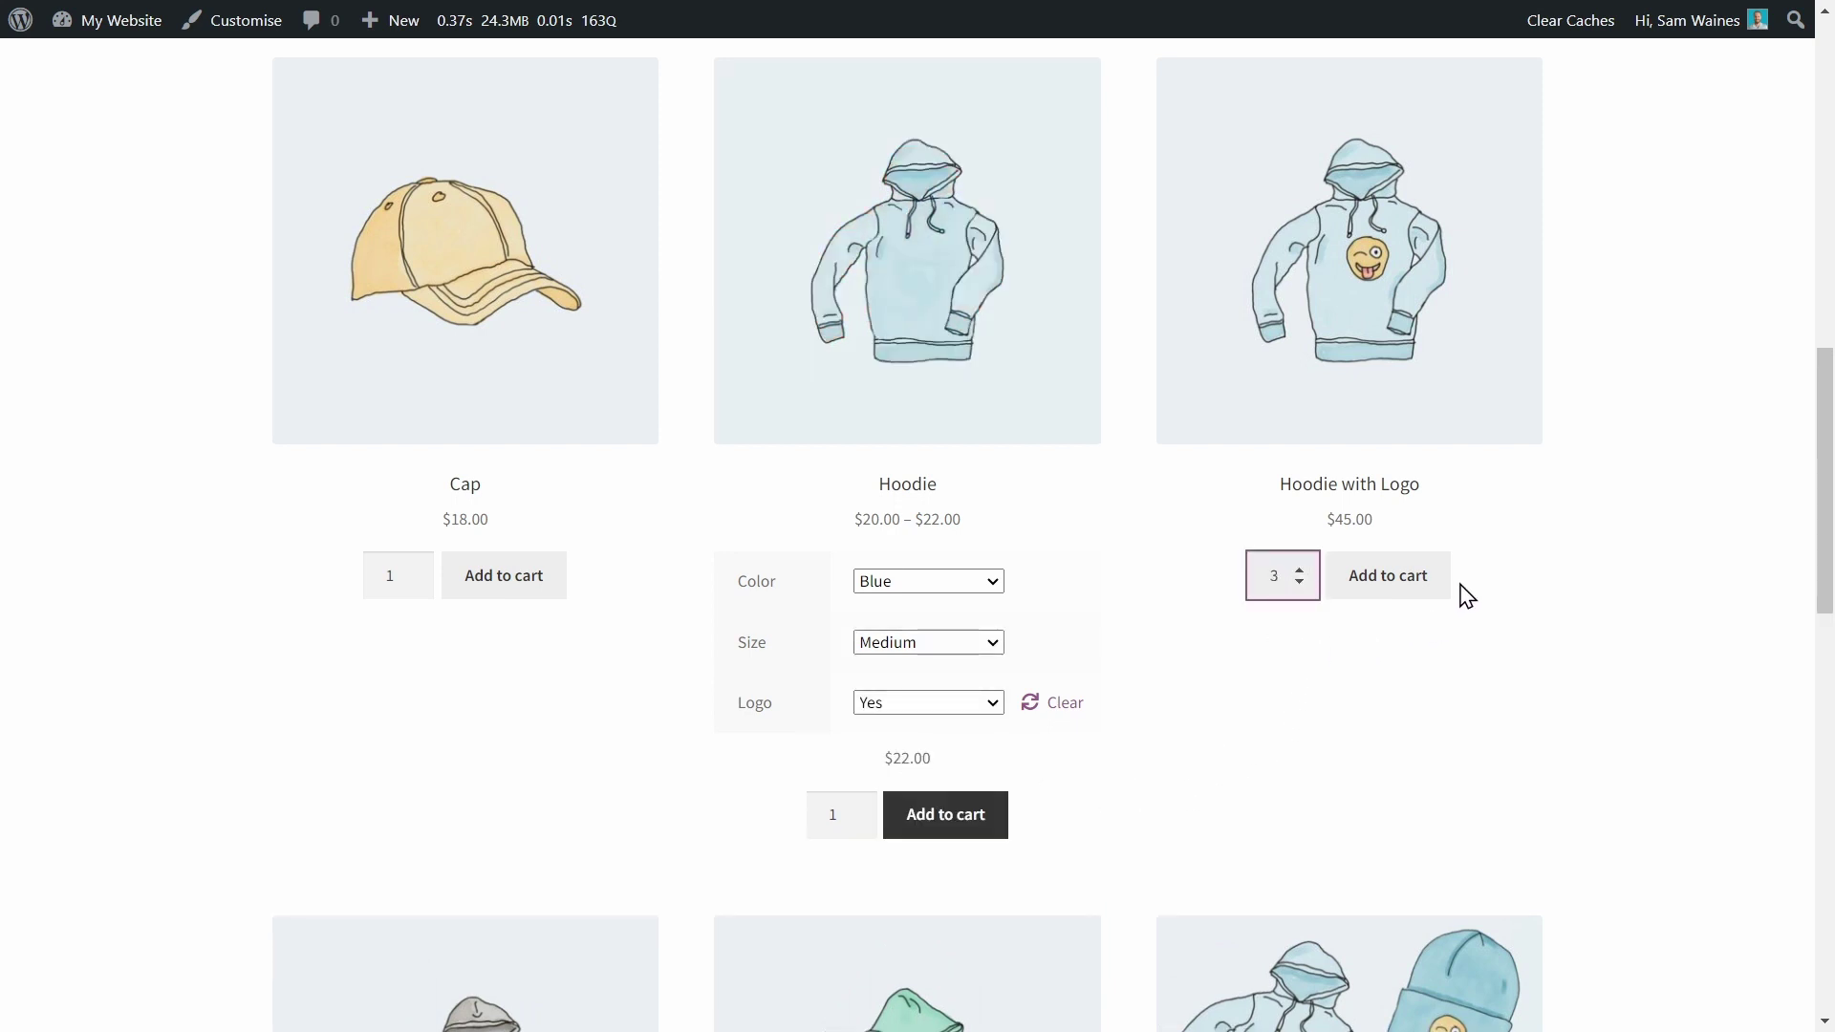
{"action": "scroll", "coordinate": [1137, 784], "scroll_direction": "down", "scroll_amount": 2}
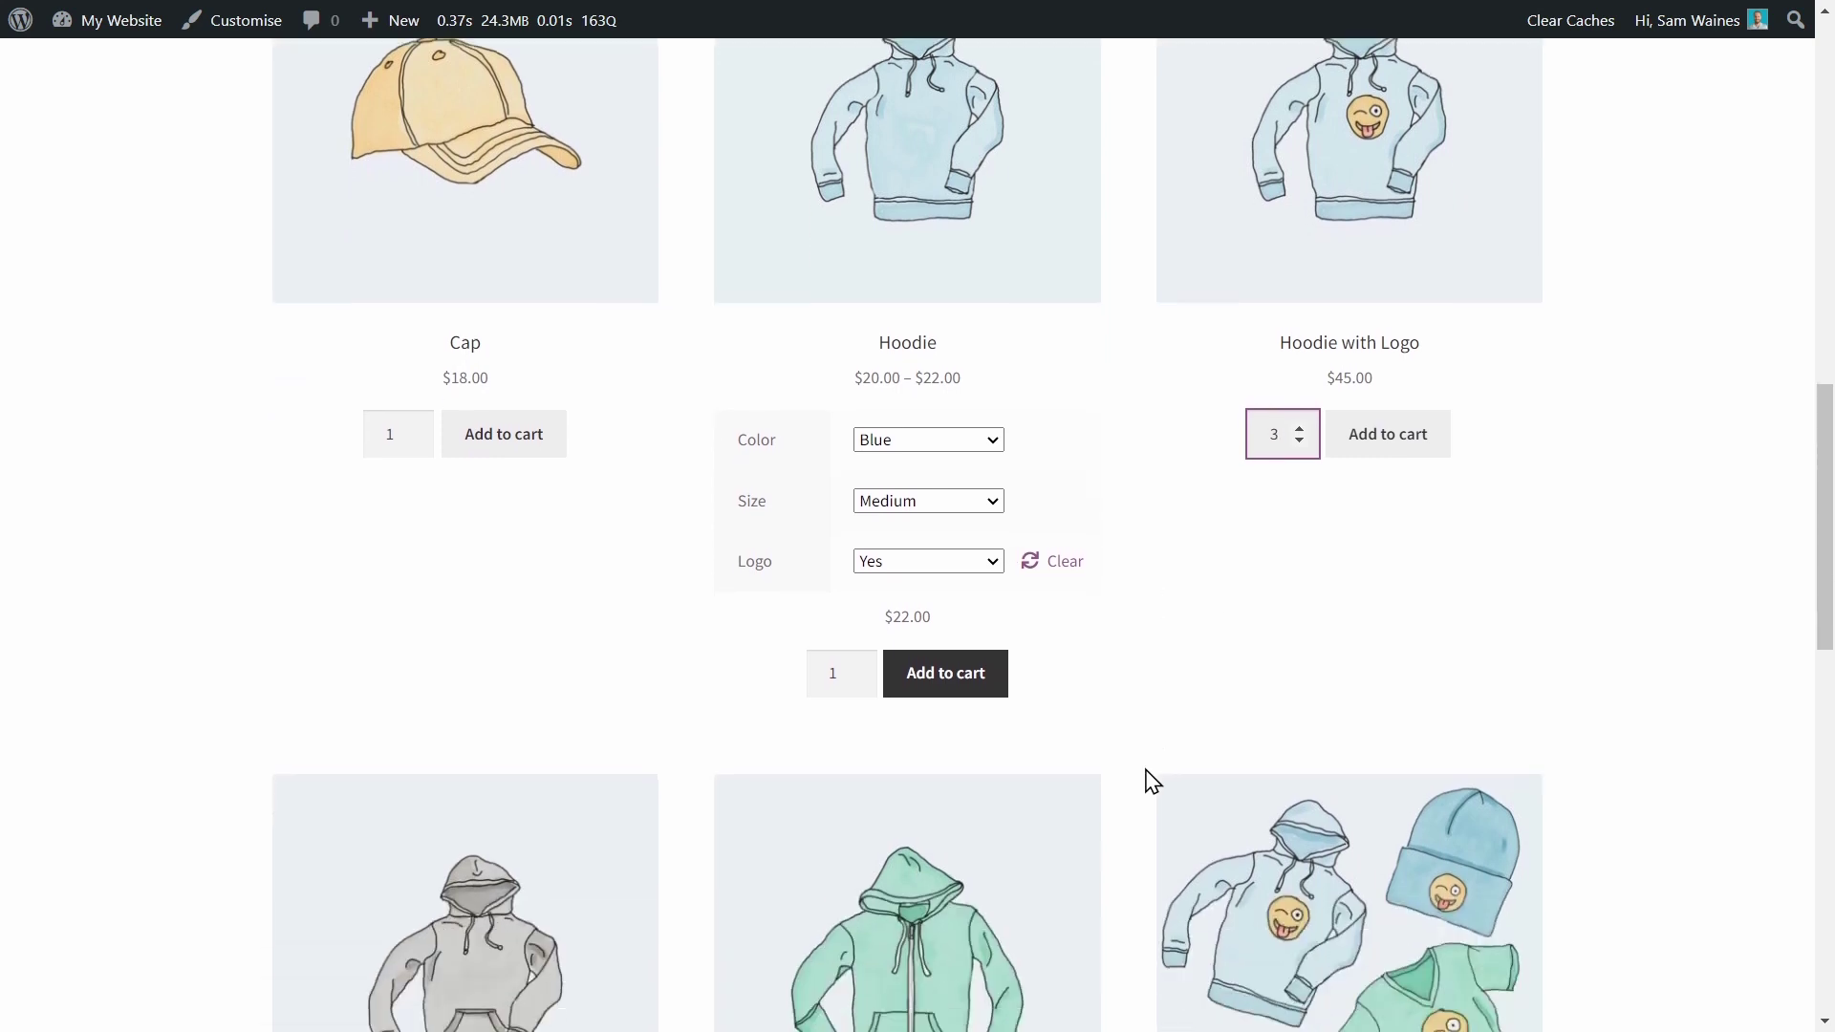
{"action": "left_click", "coordinate": [859, 649]}
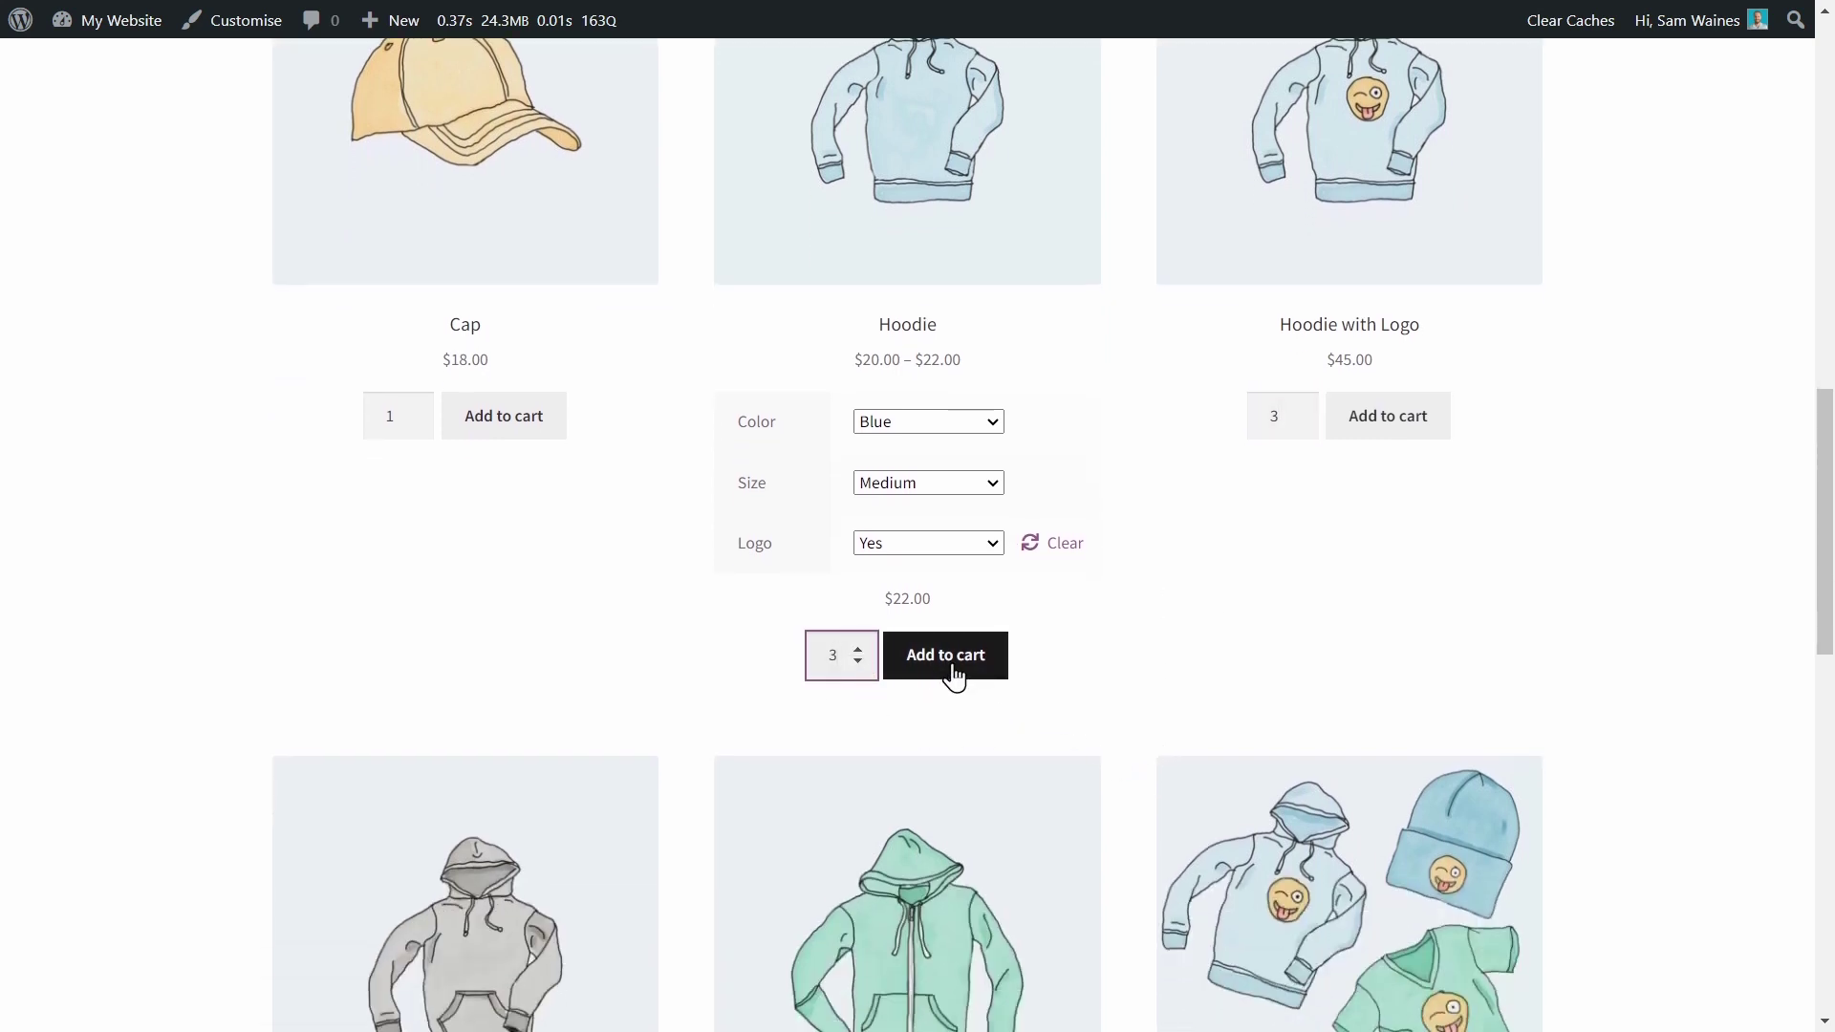
{"action": "scroll", "coordinate": [924, 330], "scroll_direction": "up", "scroll_amount": 3}
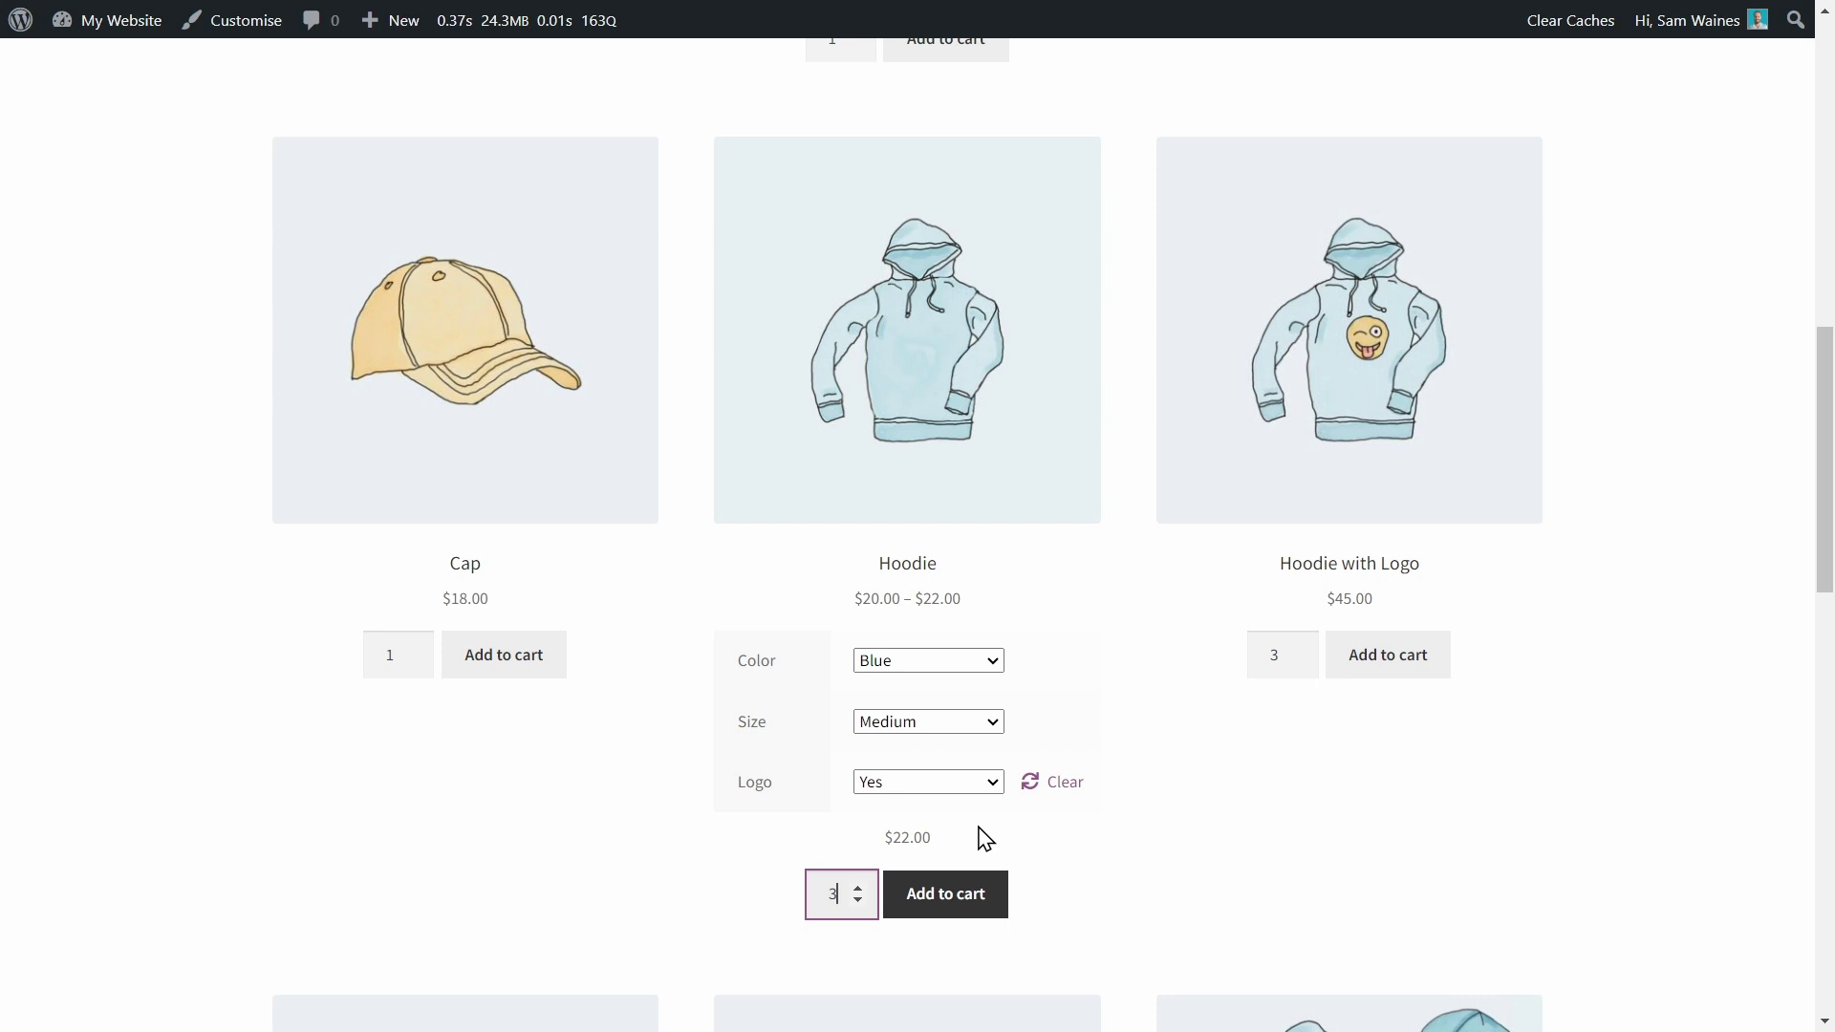
{"action": "scroll", "coordinate": [1073, 799], "scroll_direction": "up", "scroll_amount": 5}
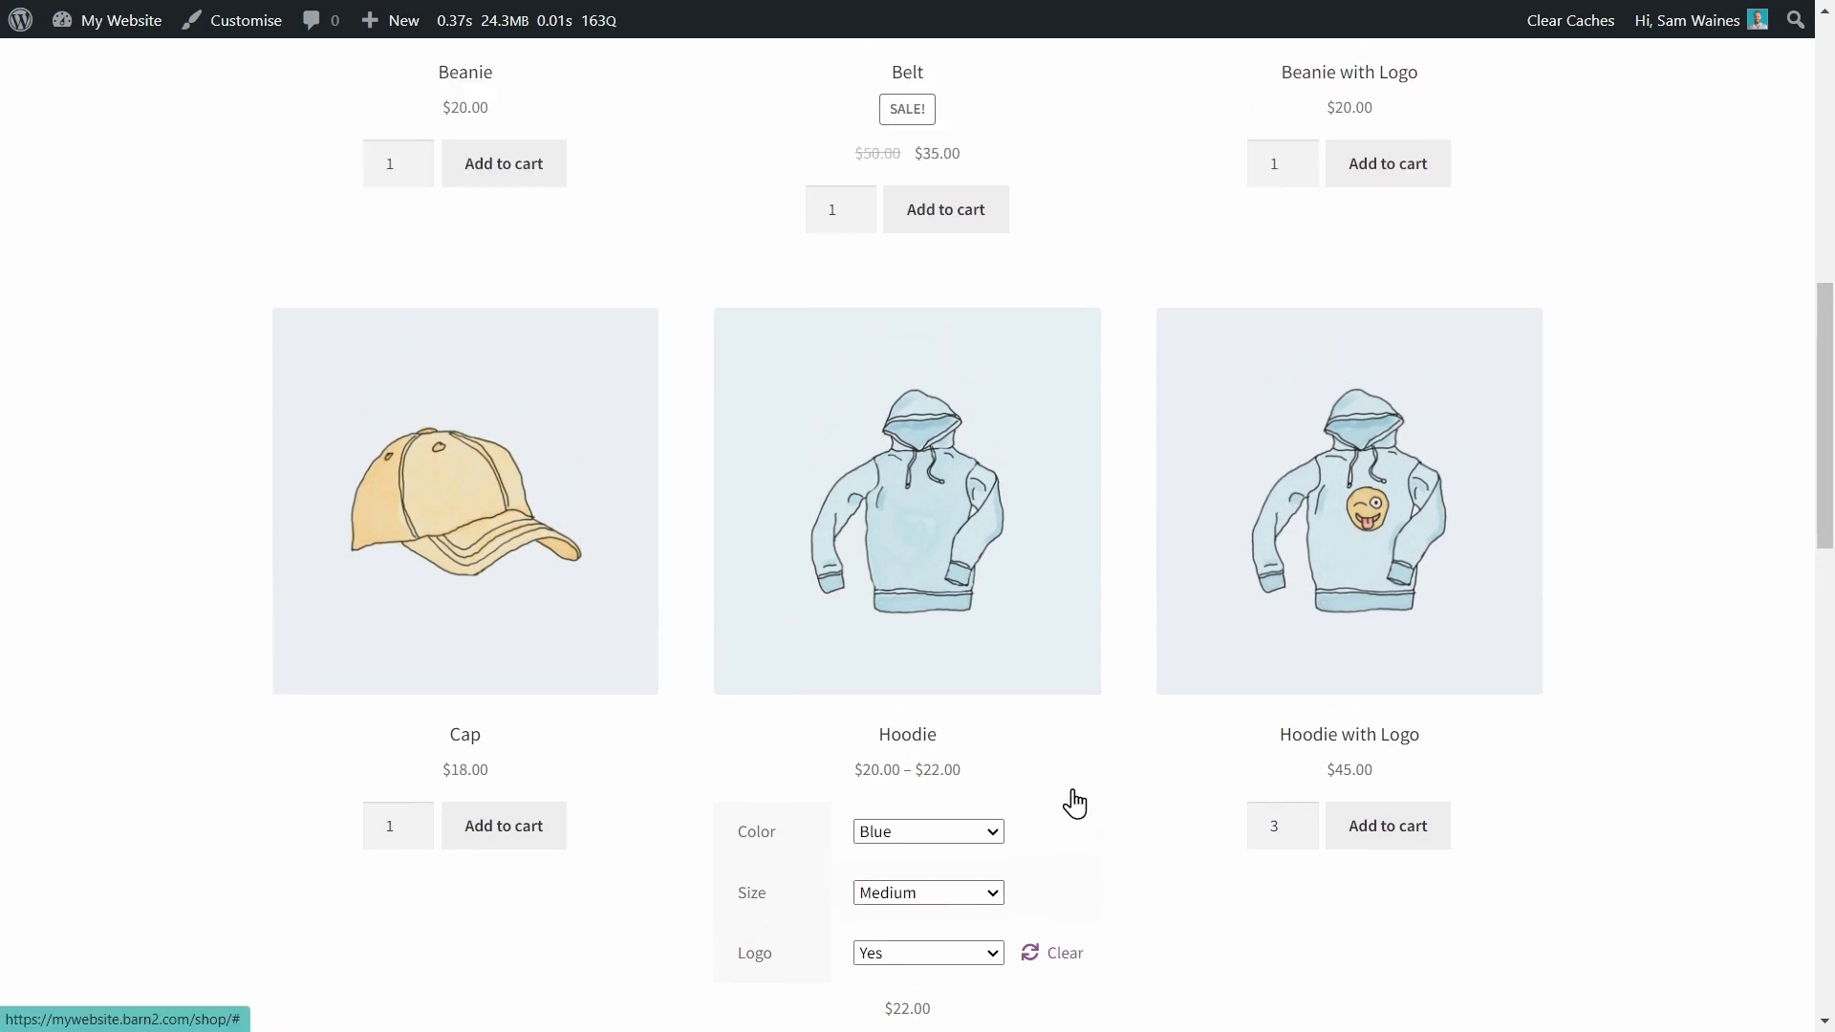
{"action": "scroll", "coordinate": [1073, 803], "scroll_direction": "up", "scroll_amount": 2}
{"action": "scroll", "coordinate": [1073, 803], "scroll_direction": "down", "scroll_amount": 6}
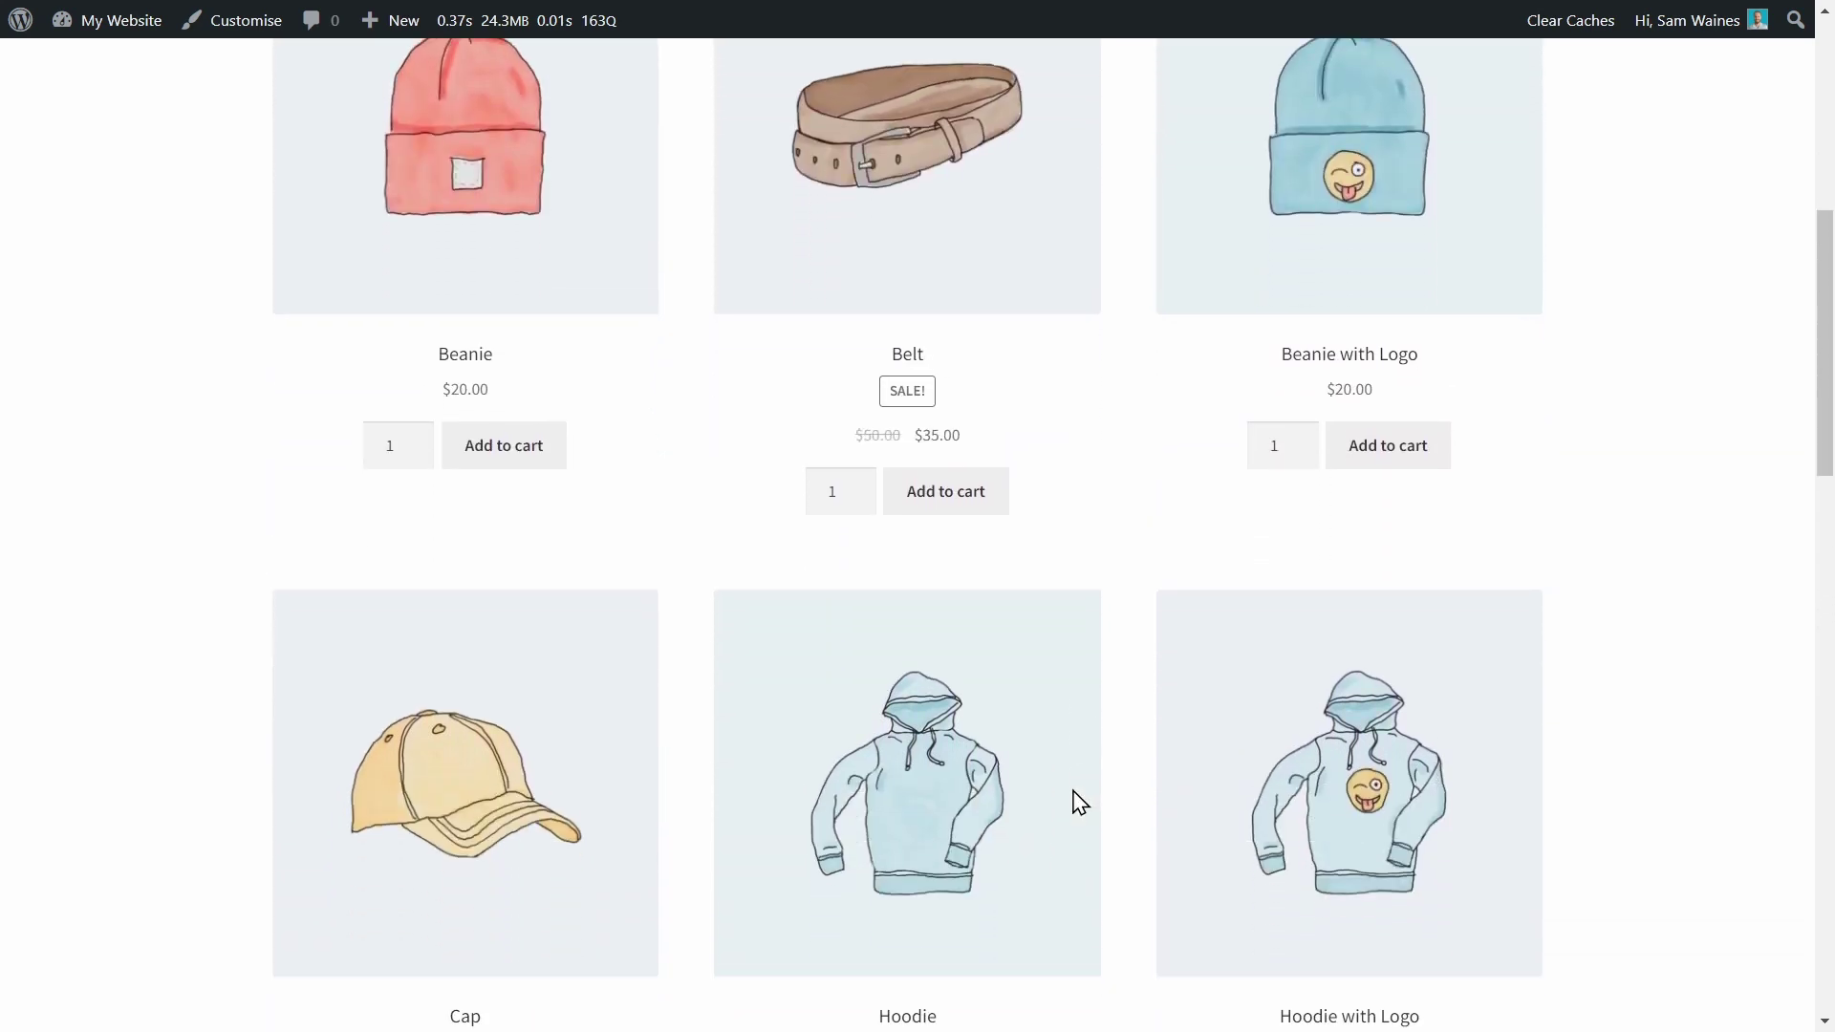
{"action": "scroll", "coordinate": [1078, 801], "scroll_direction": "down", "scroll_amount": 2}
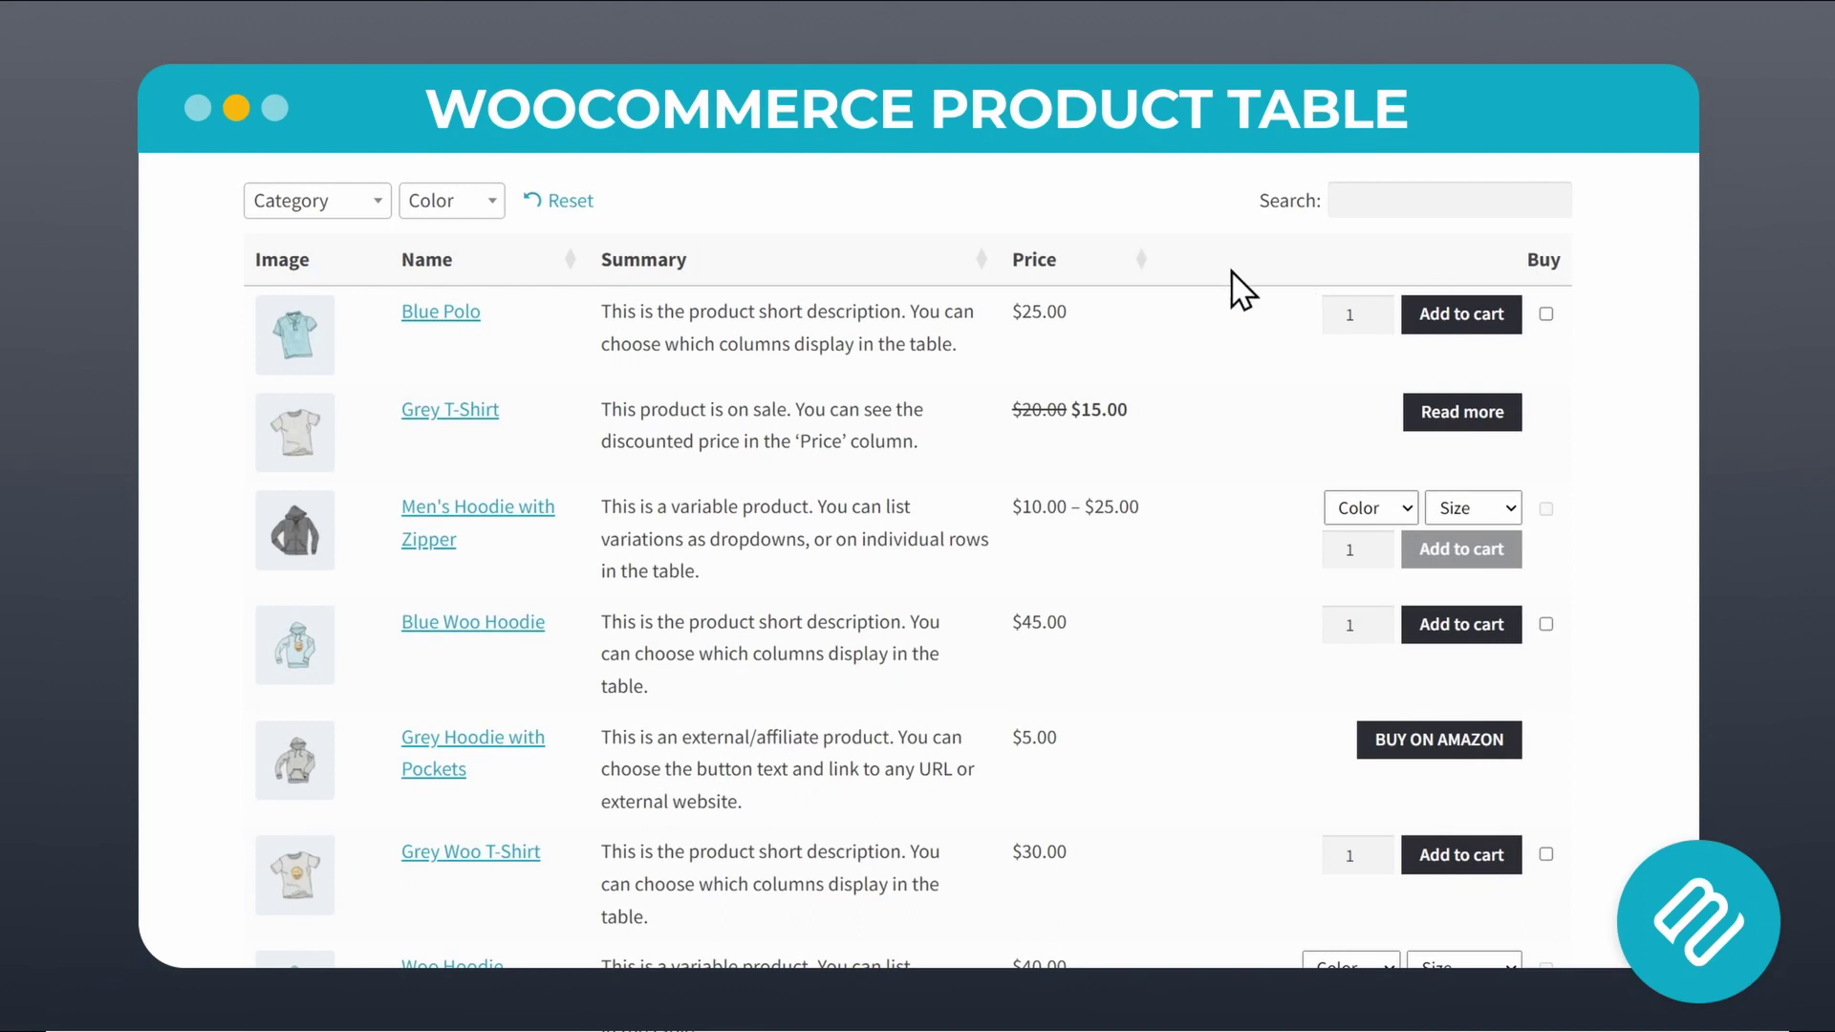
Filter the table to Hoodies, then T-shirts, search 'hoodie', and reset to all products.
{"action": "left_click", "coordinate": [369, 201]}
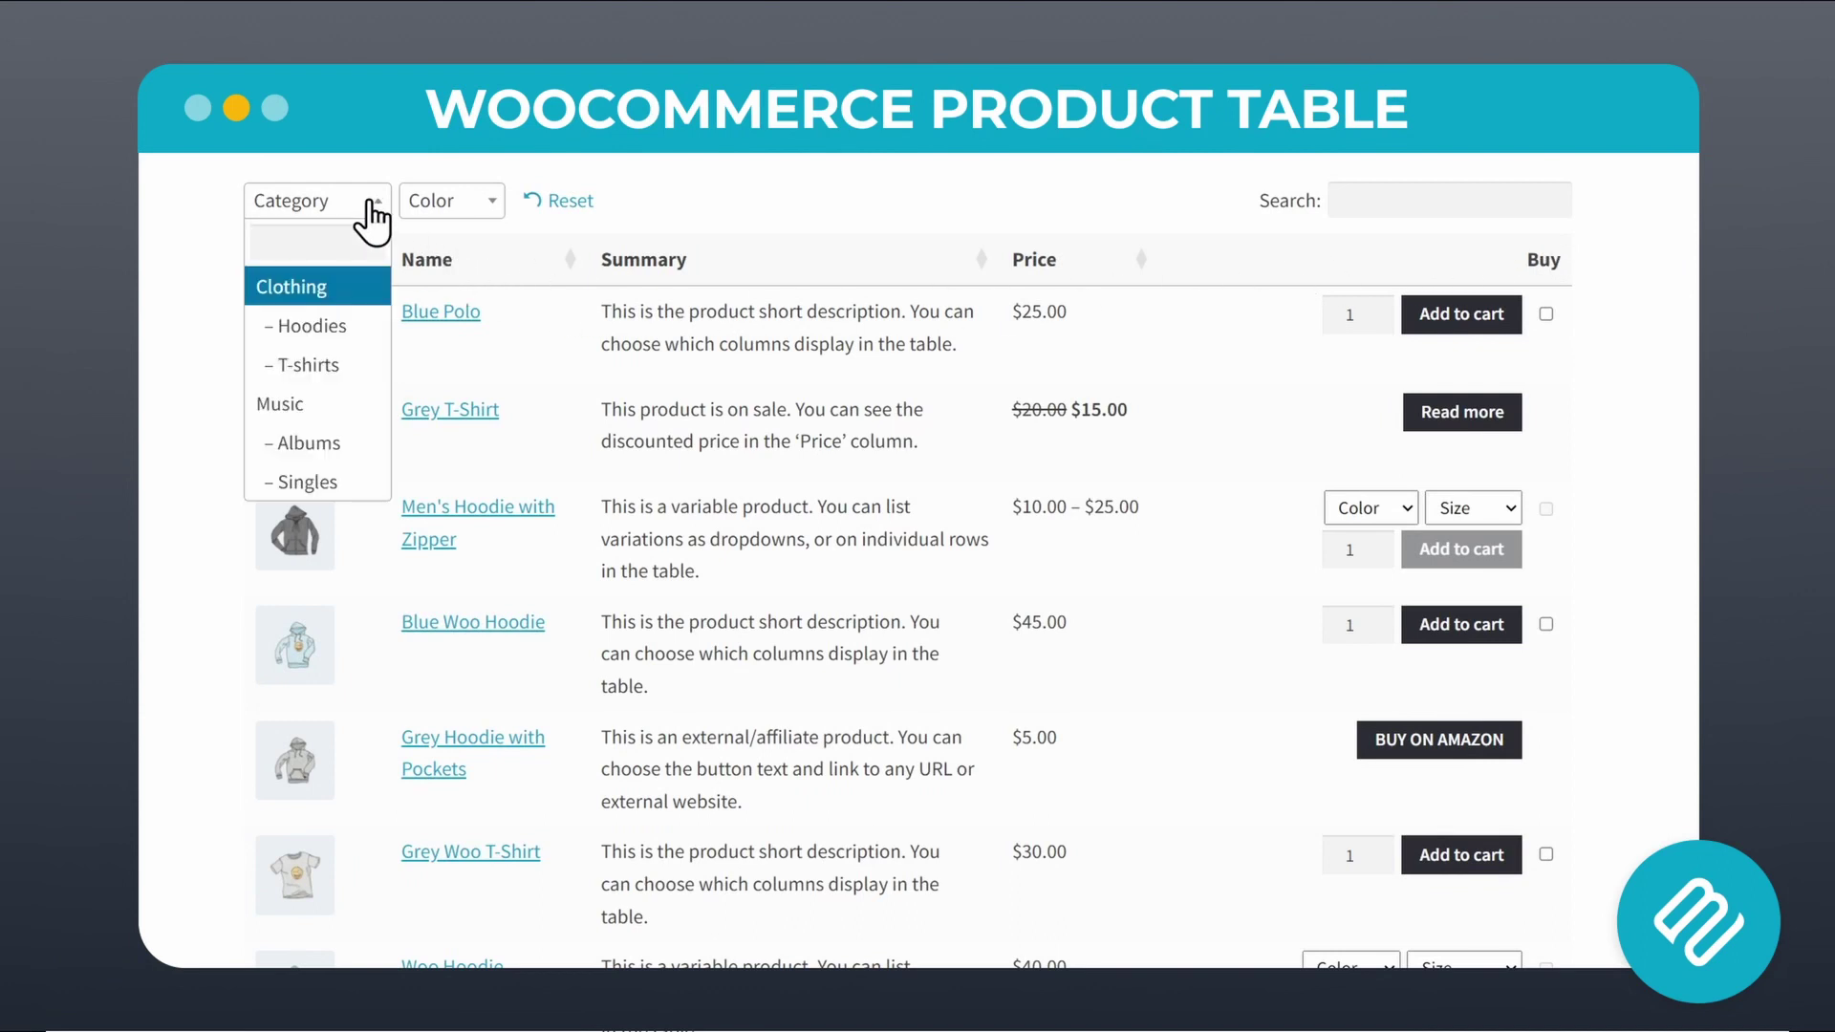
{"action": "left_click", "coordinate": [324, 326]}
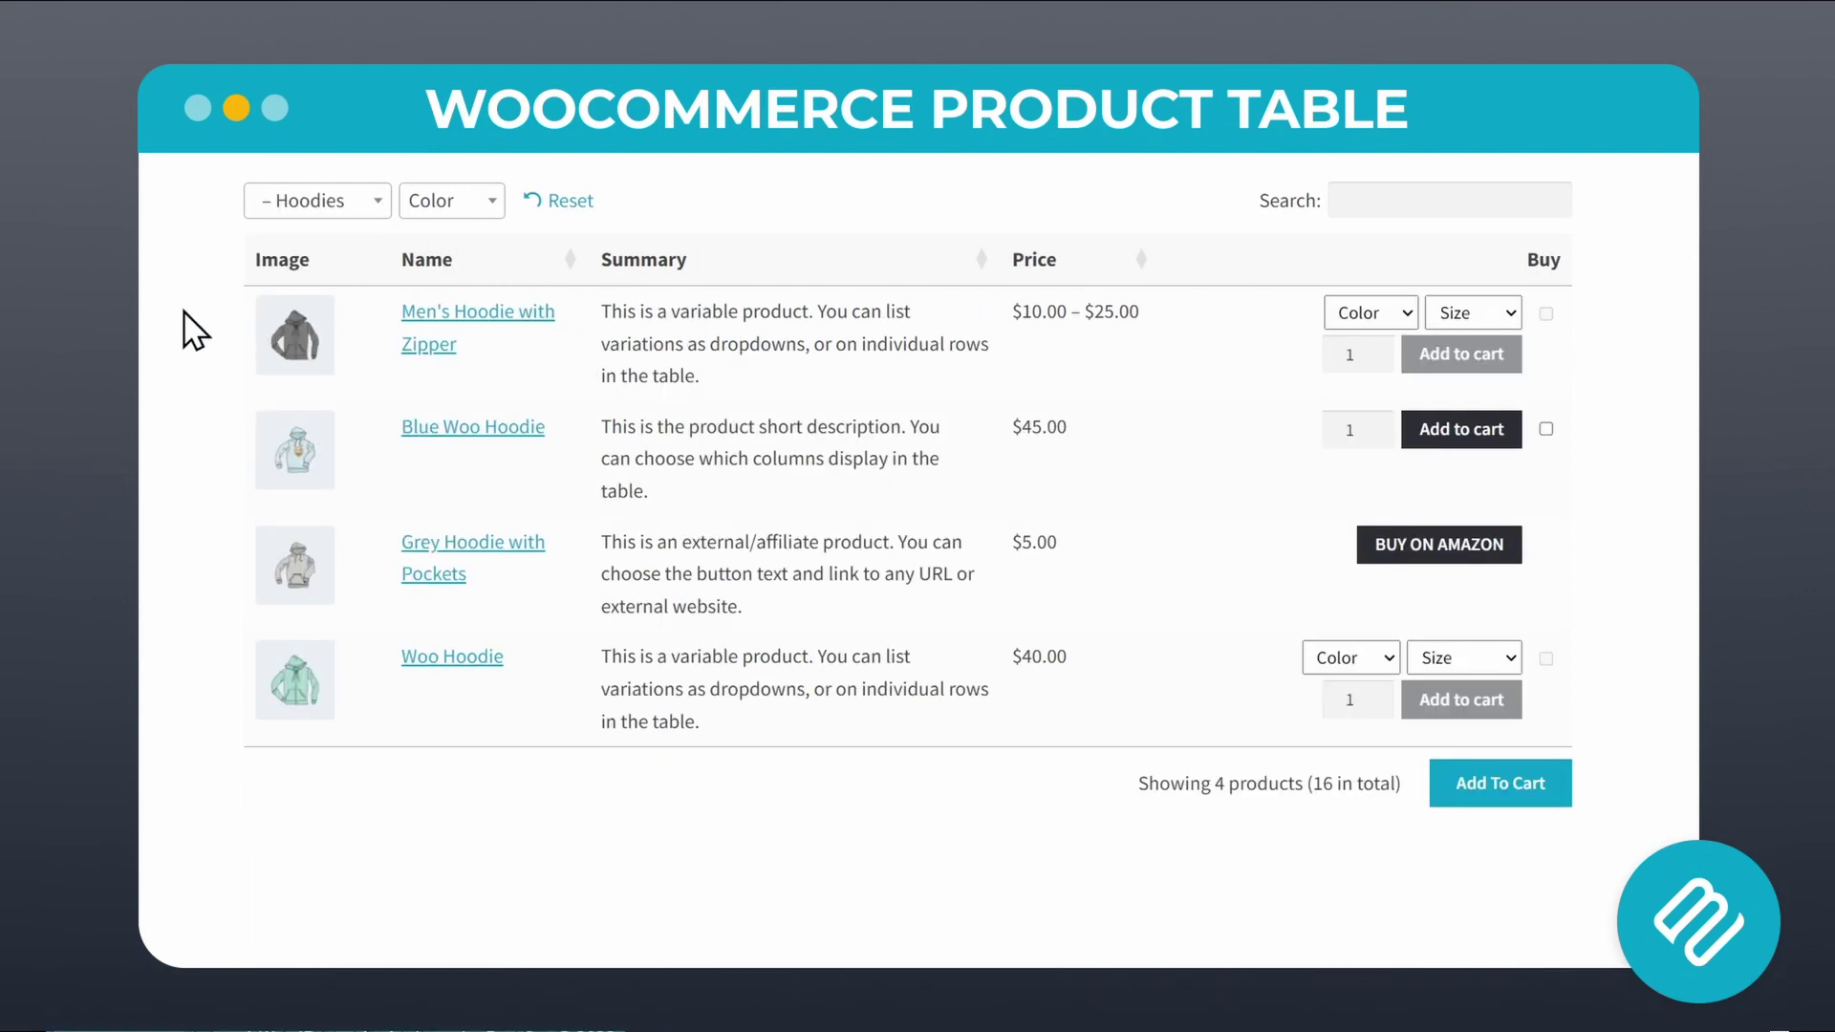
{"action": "left_click", "coordinate": [361, 206]}
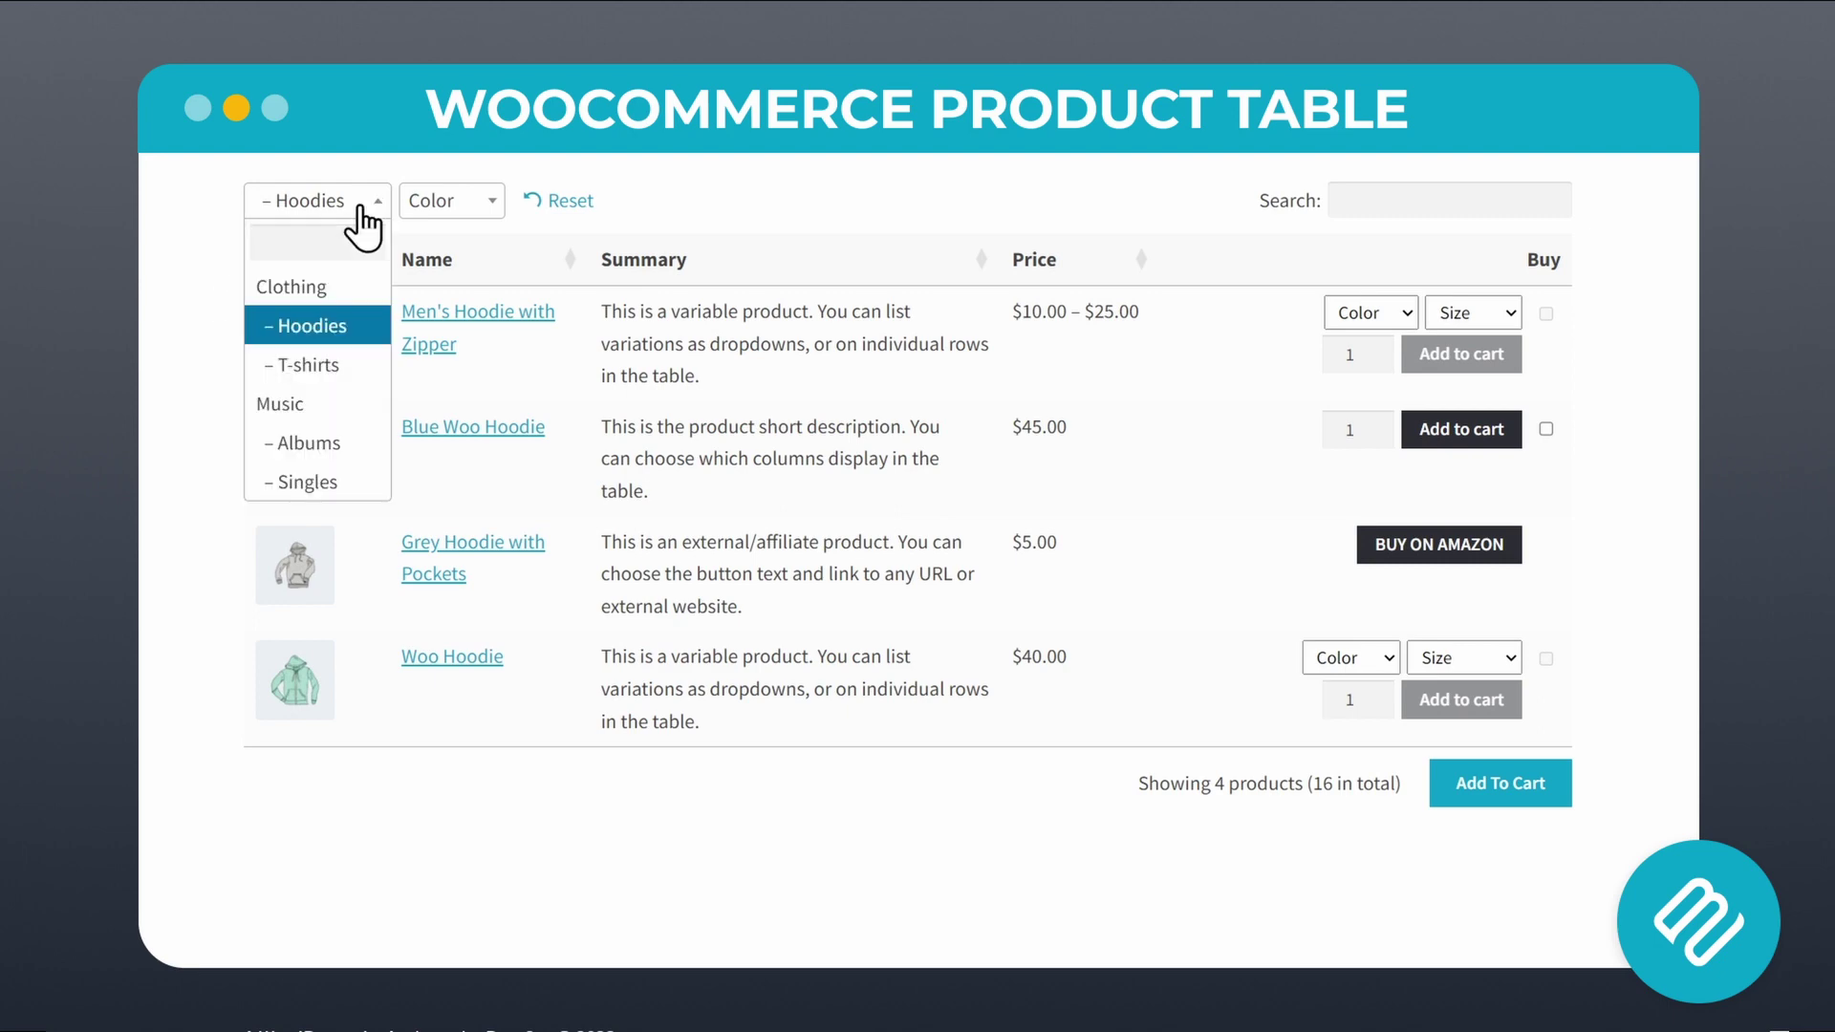
{"action": "left_click", "coordinate": [316, 365]}
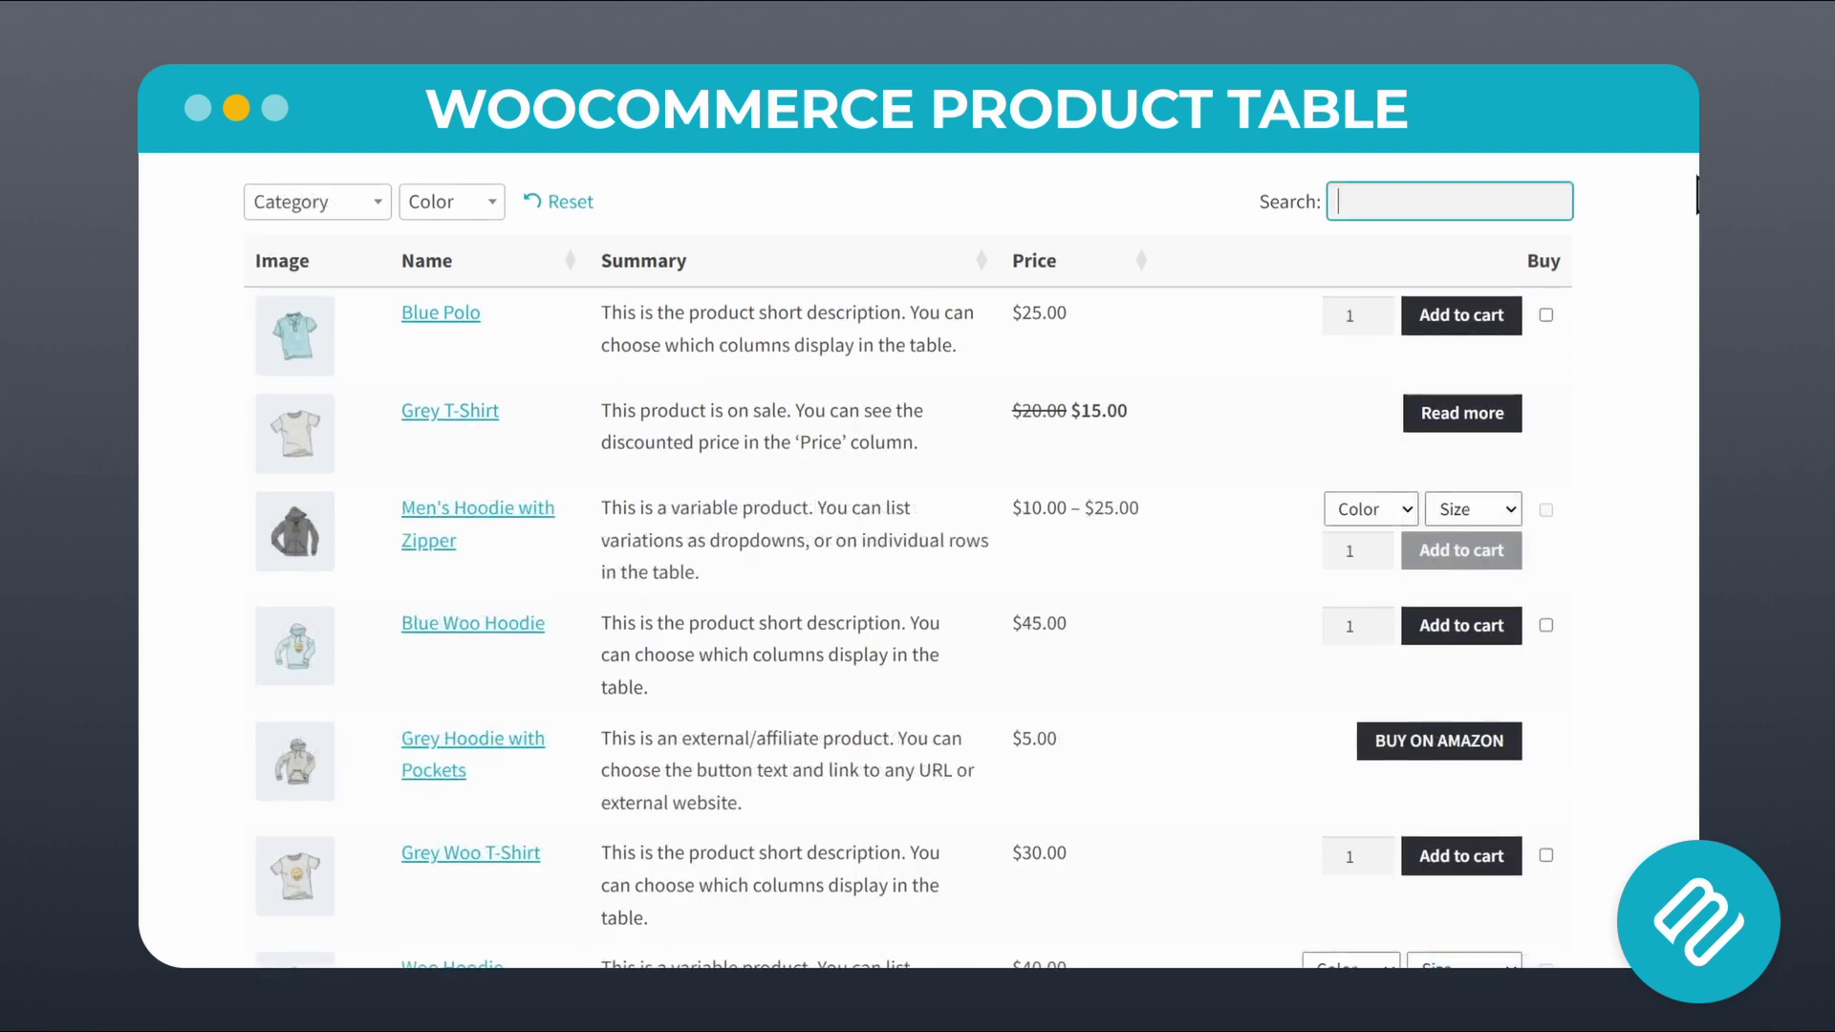
{"action": "type", "text": "hoodi"}
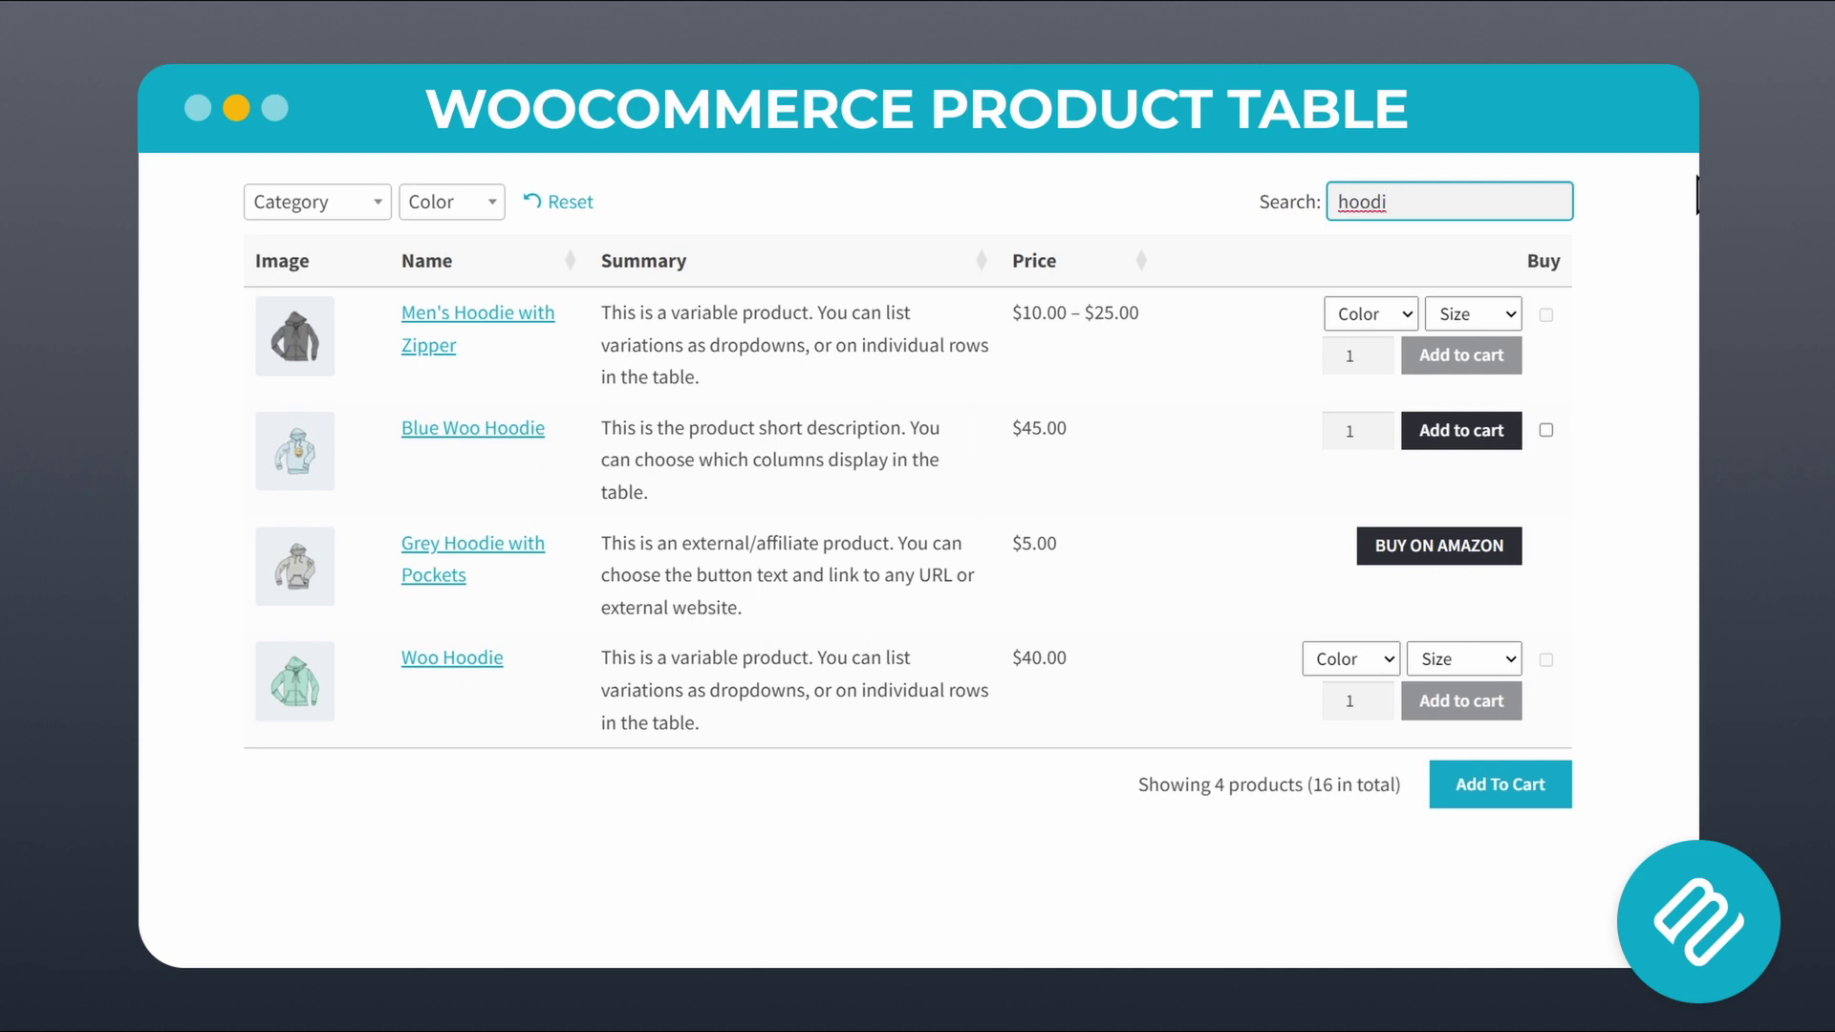
{"action": "type", "text": "e"}
{"action": "left_click", "coordinate": [564, 203]}
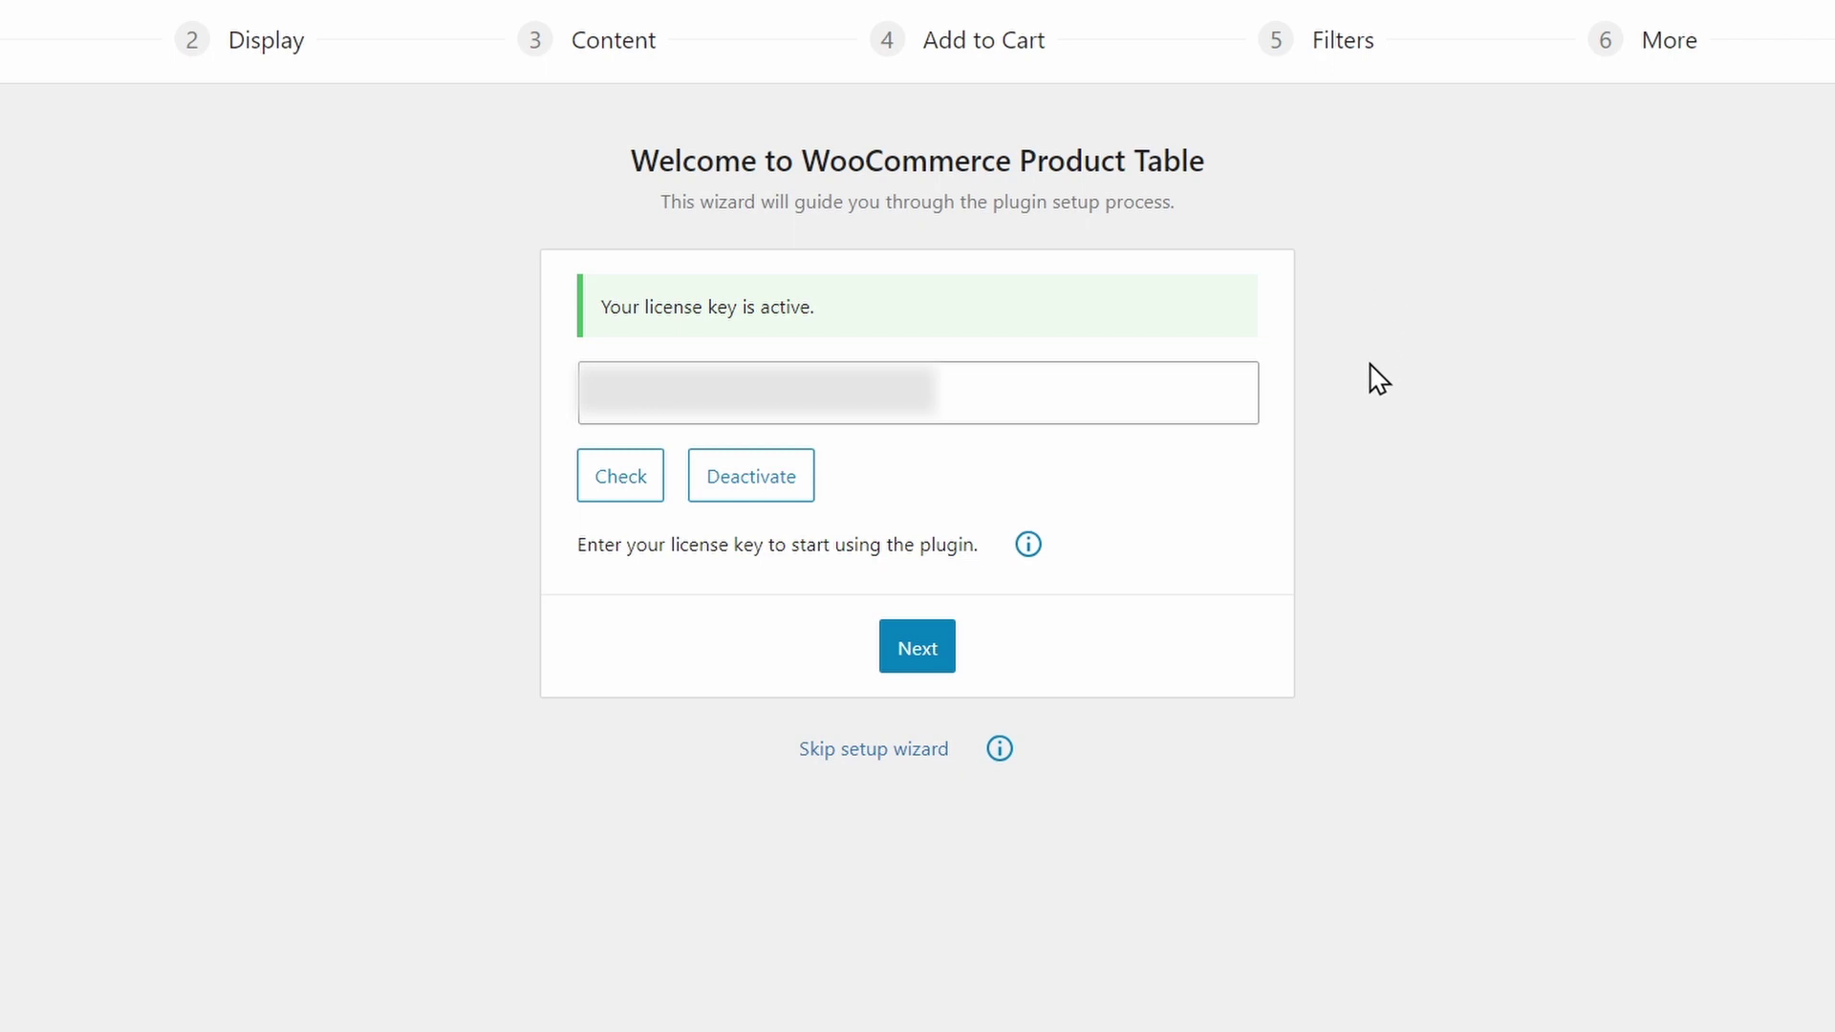
Pass the license step, keeping product tables on the Shop page and product category pages.
{"action": "left_click", "coordinate": [917, 659]}
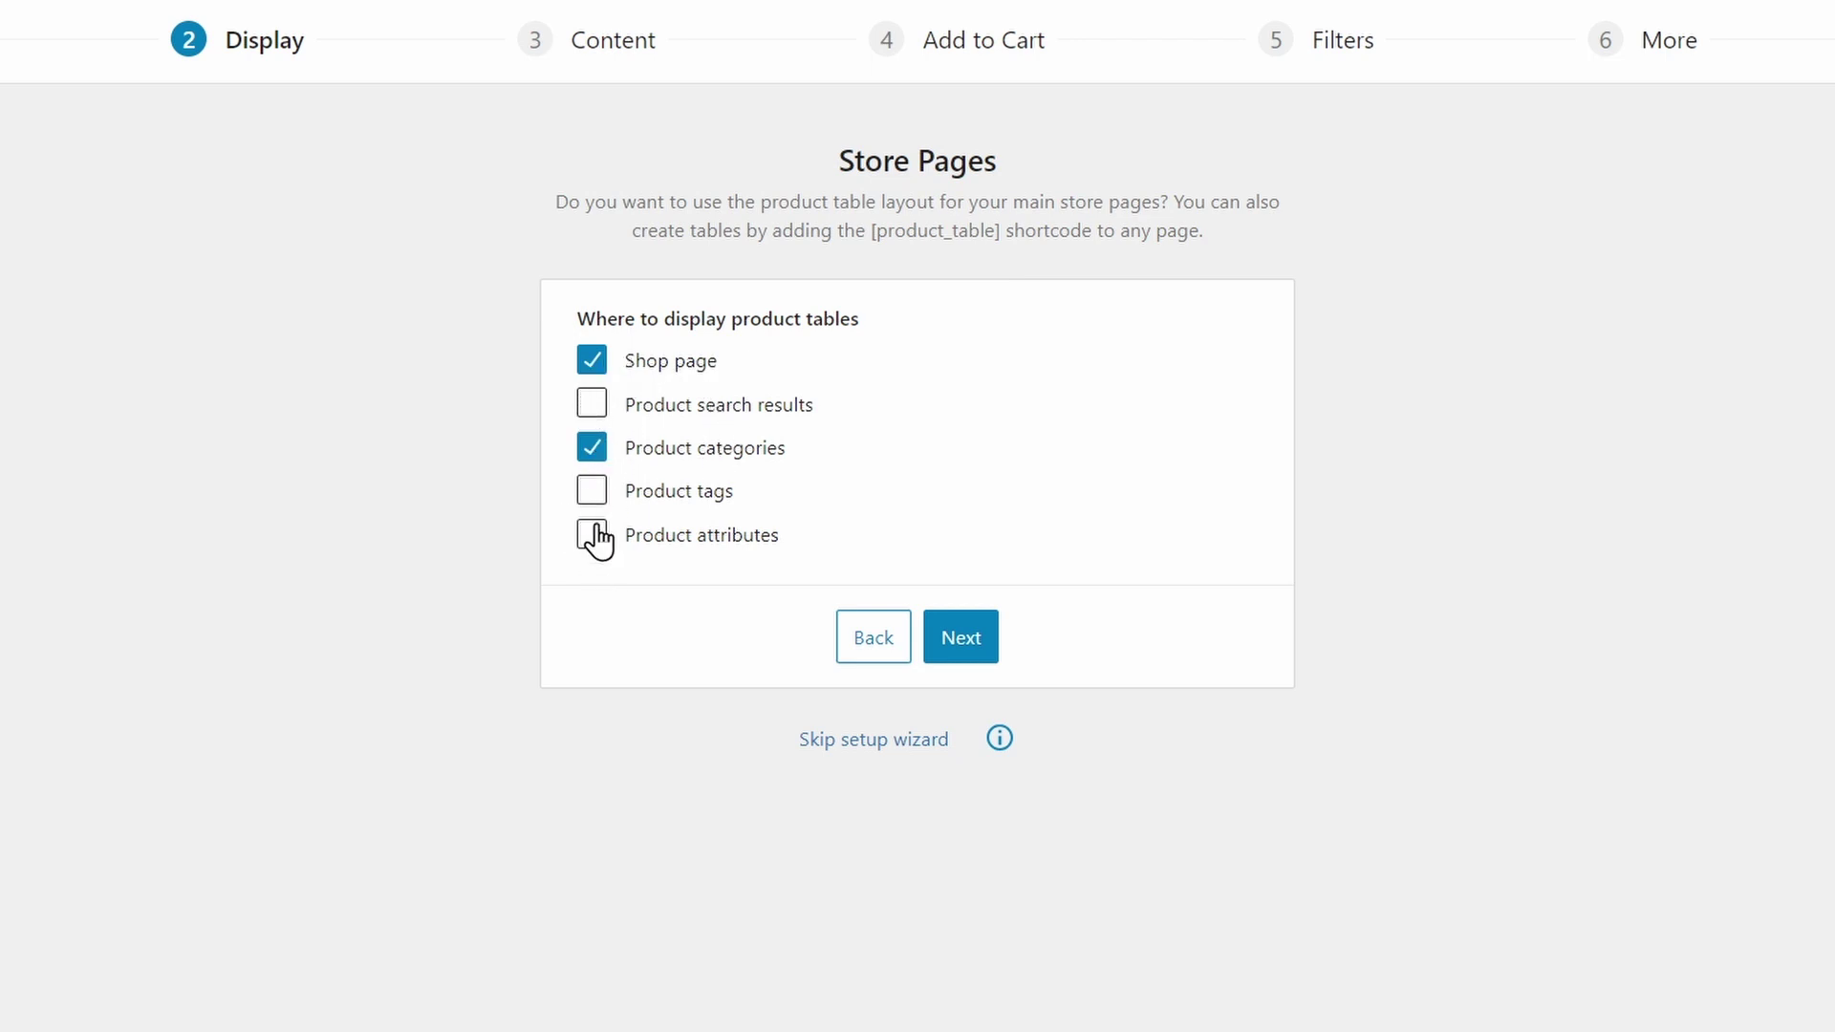
{"action": "left_click", "coordinate": [596, 451]}
{"action": "left_click", "coordinate": [596, 445]}
{"action": "left_click", "coordinate": [939, 644]}
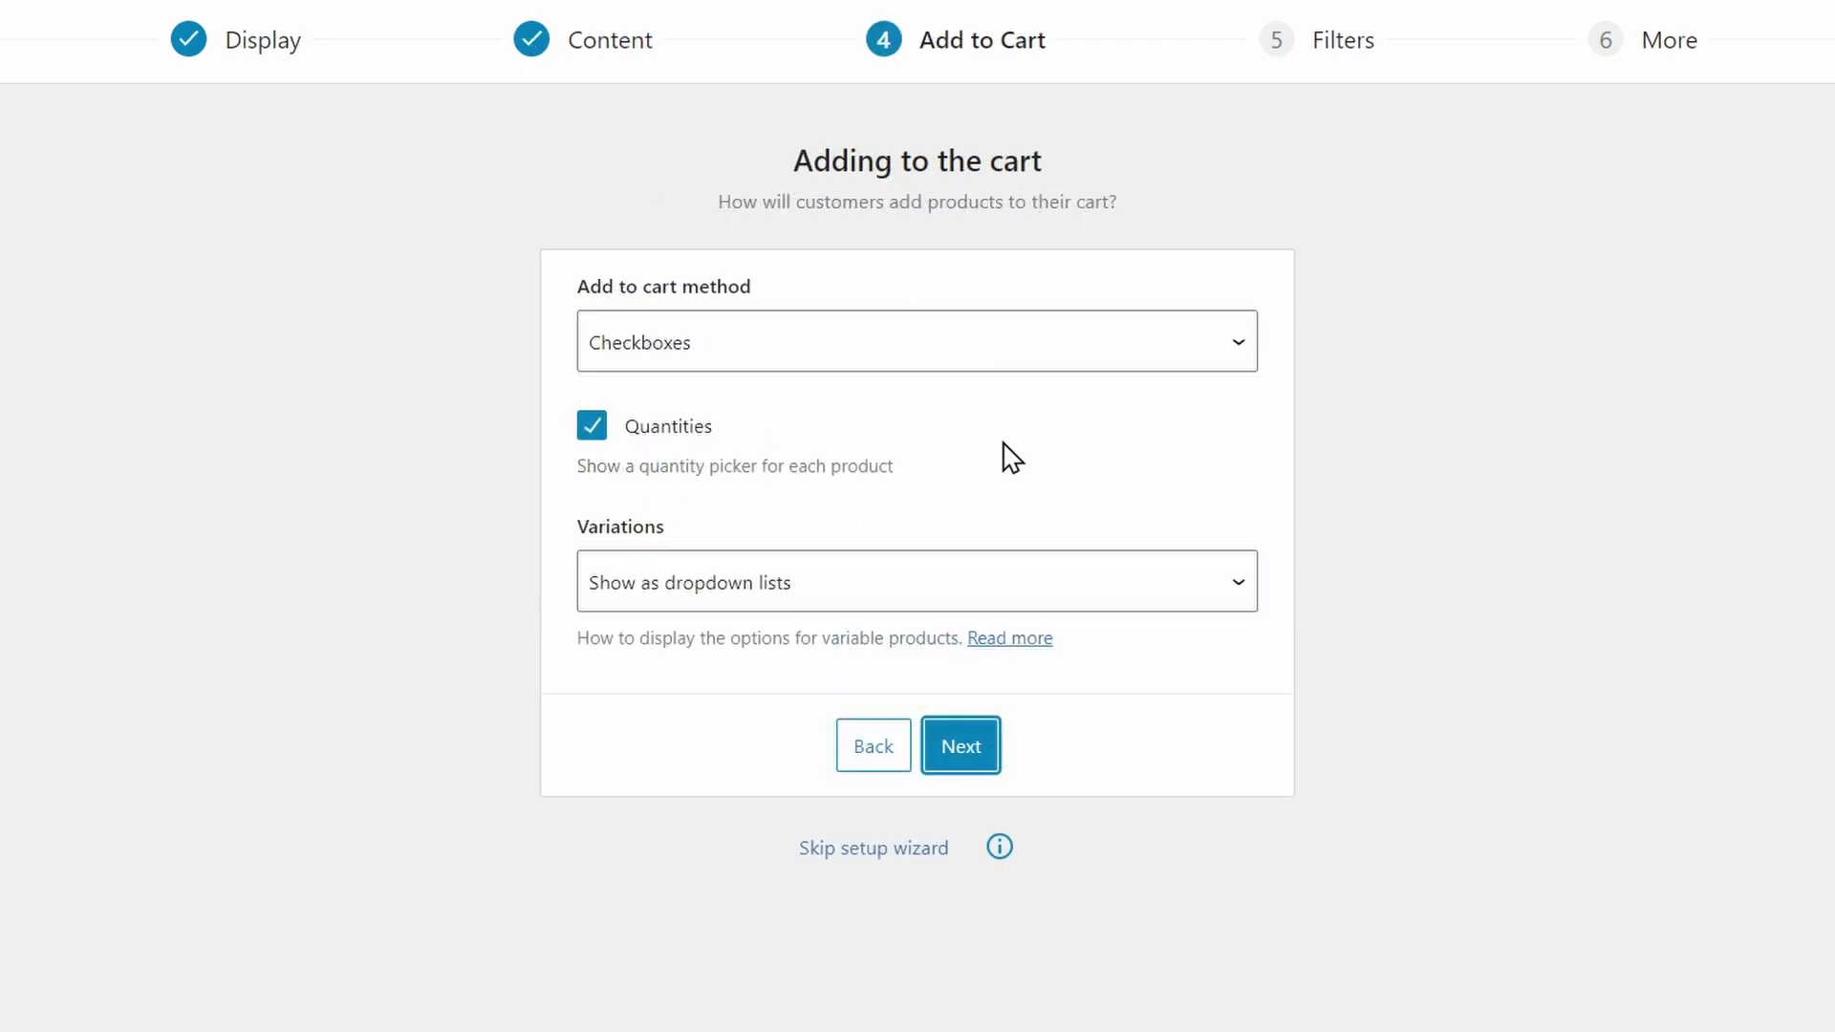
Keep Checkboxes as the add-to-cart method and show variations as dropdown lists.
{"action": "left_click", "coordinate": [1246, 346]}
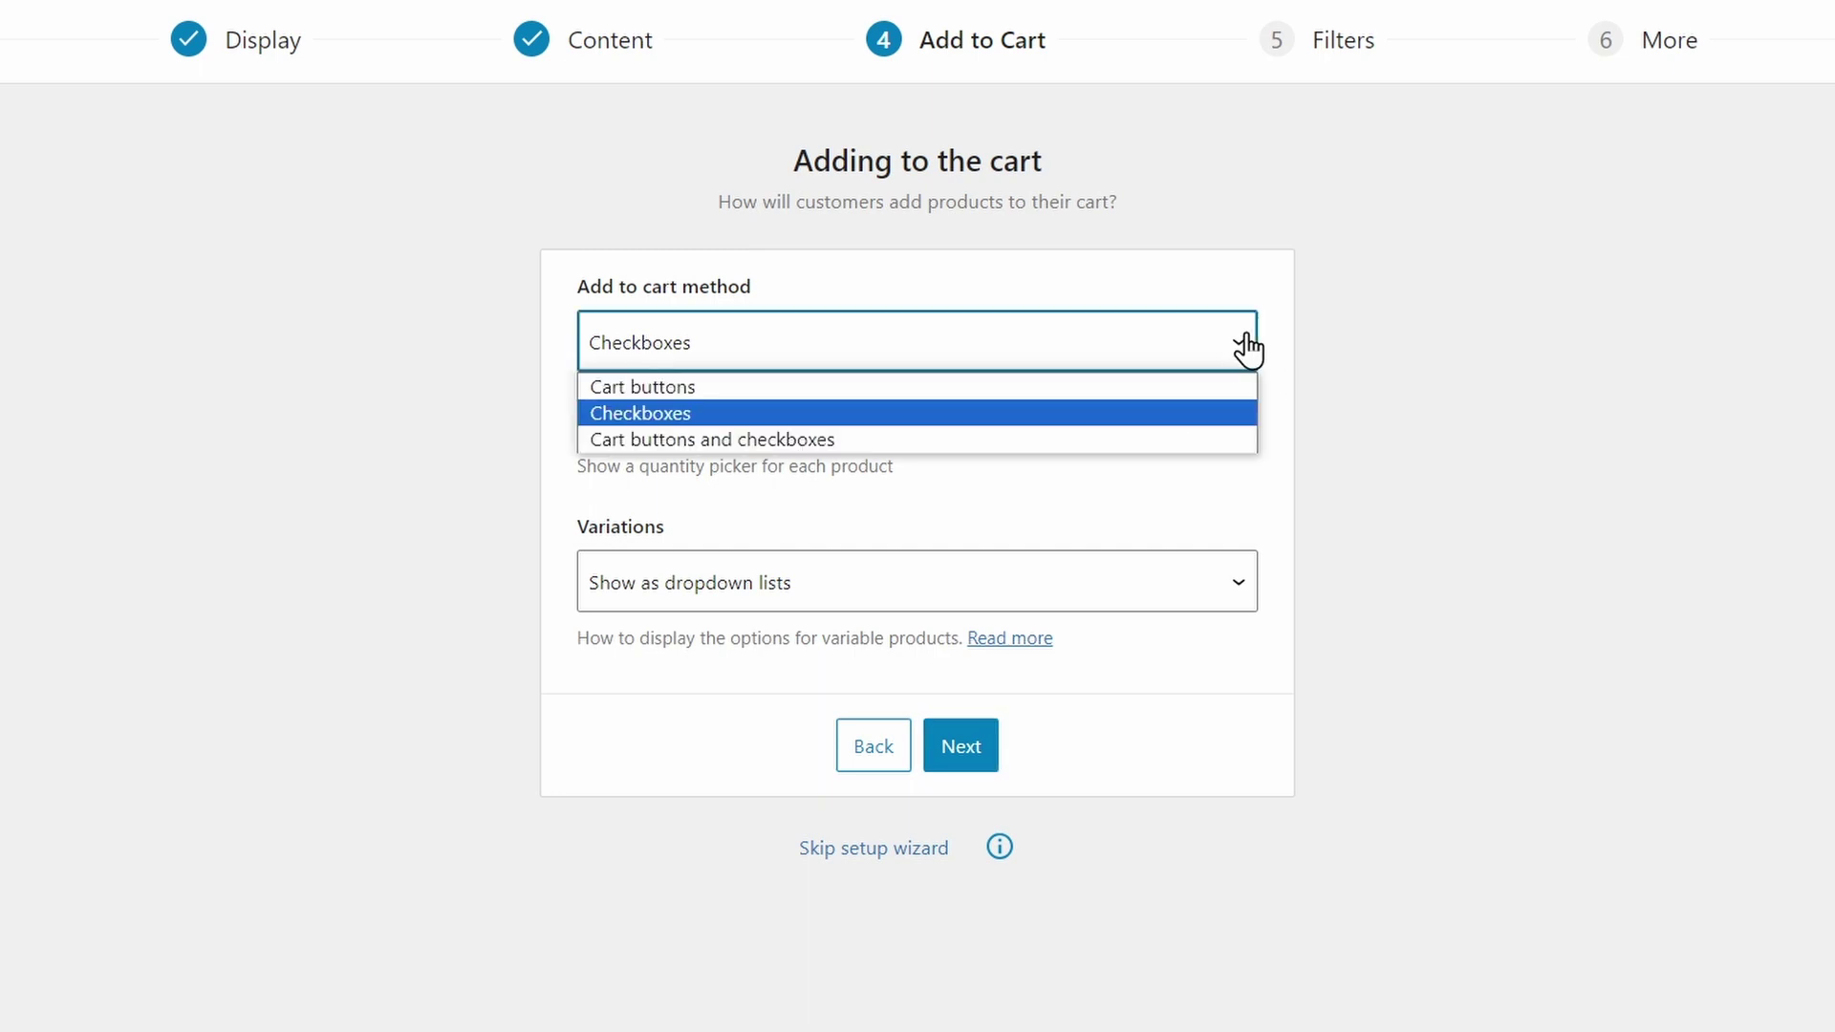
{"action": "left_click", "coordinate": [702, 416]}
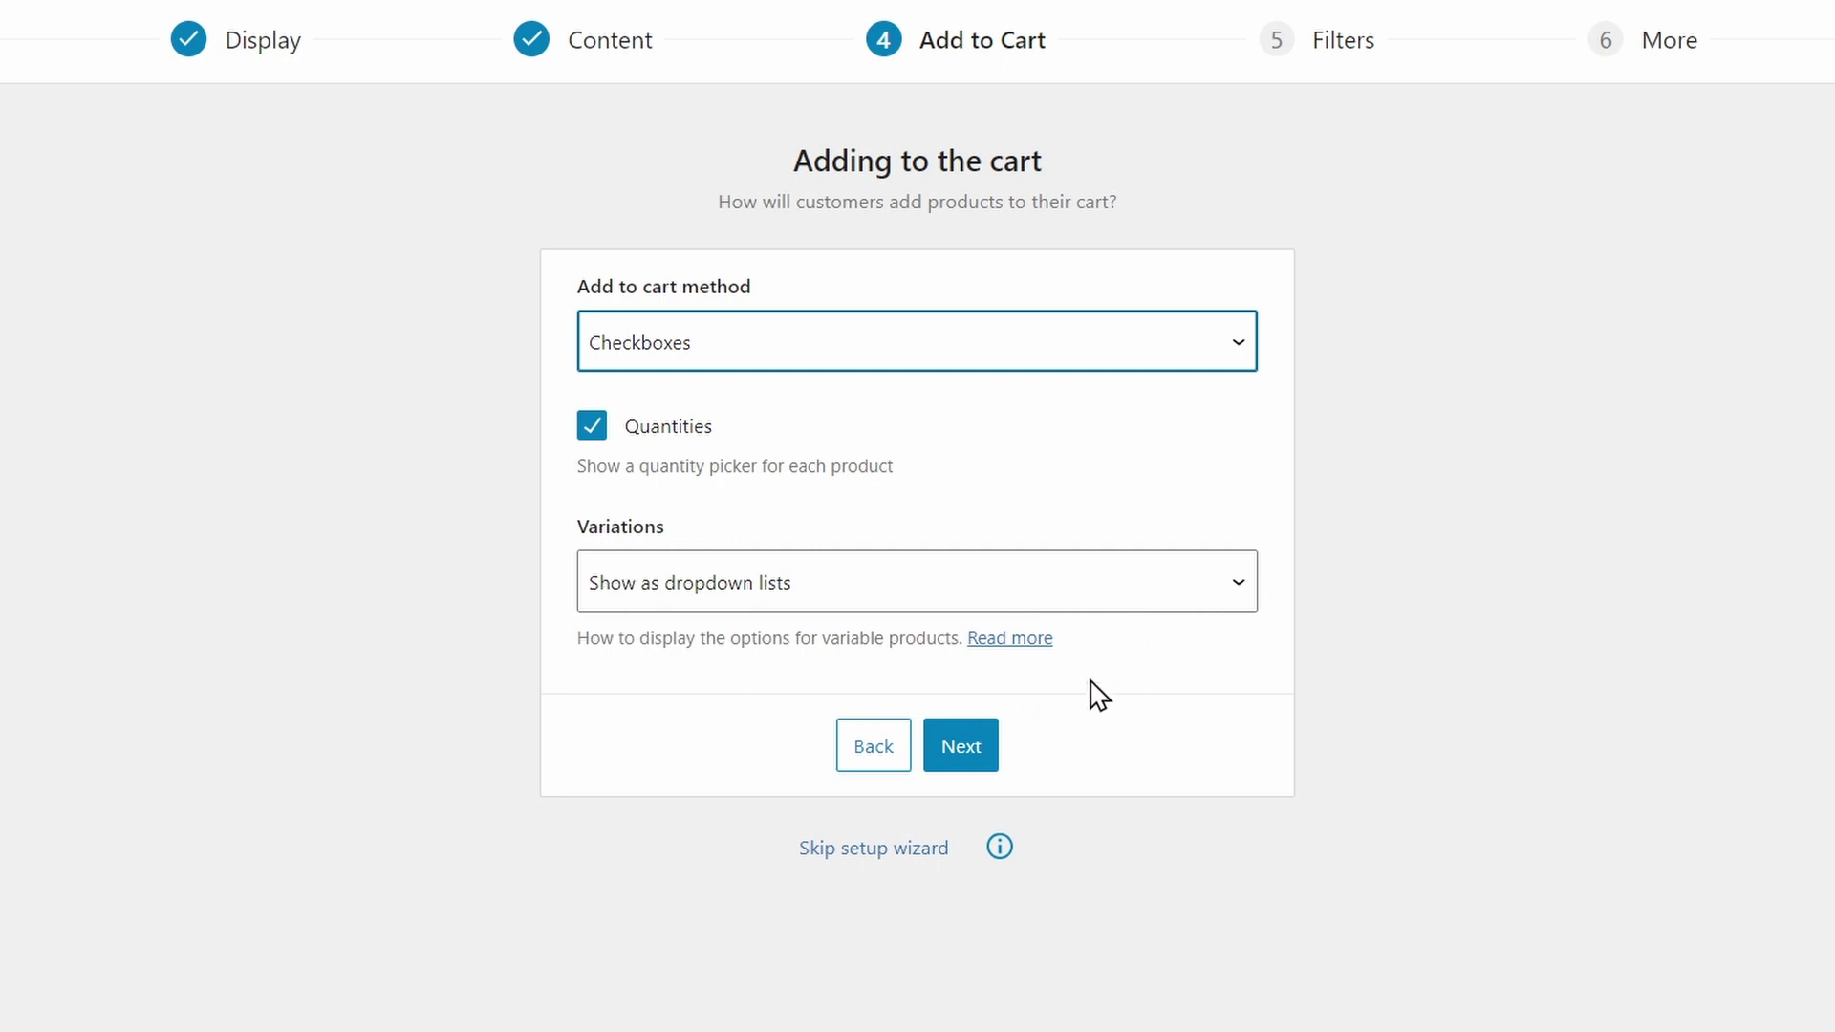
{"action": "left_click", "coordinate": [1170, 587]}
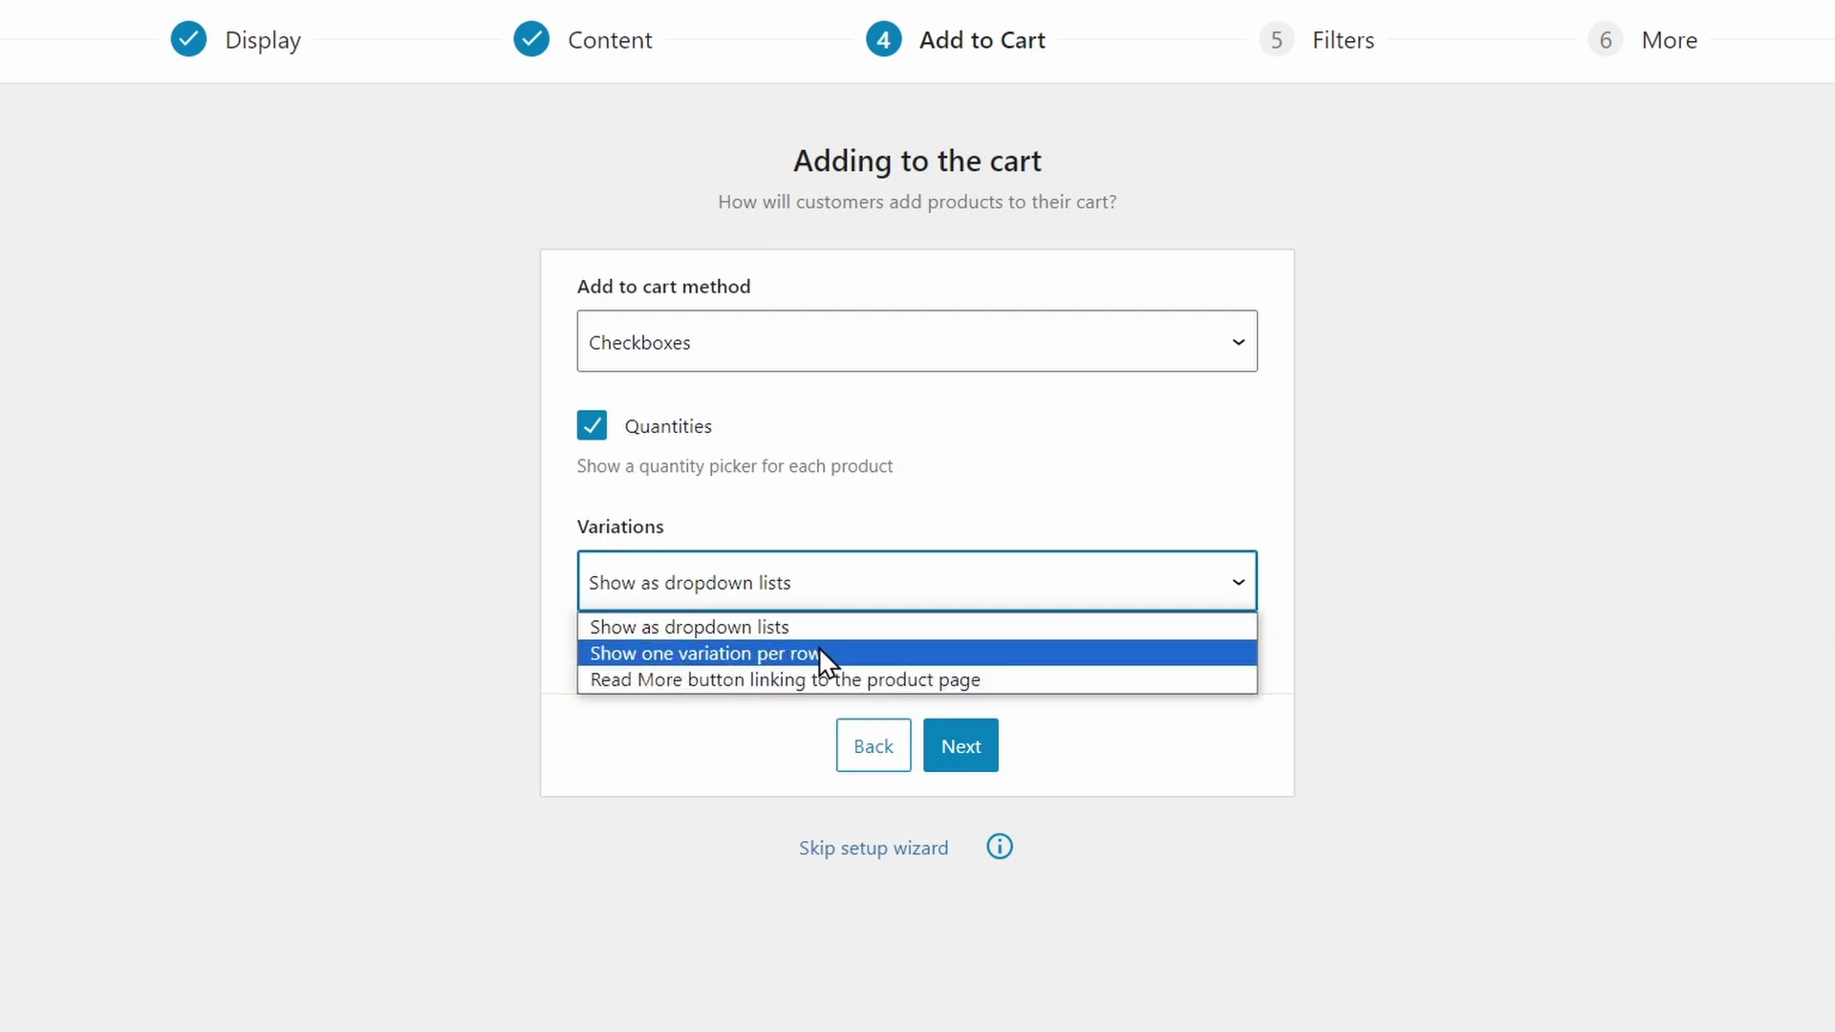
{"action": "left_click", "coordinate": [516, 635]}
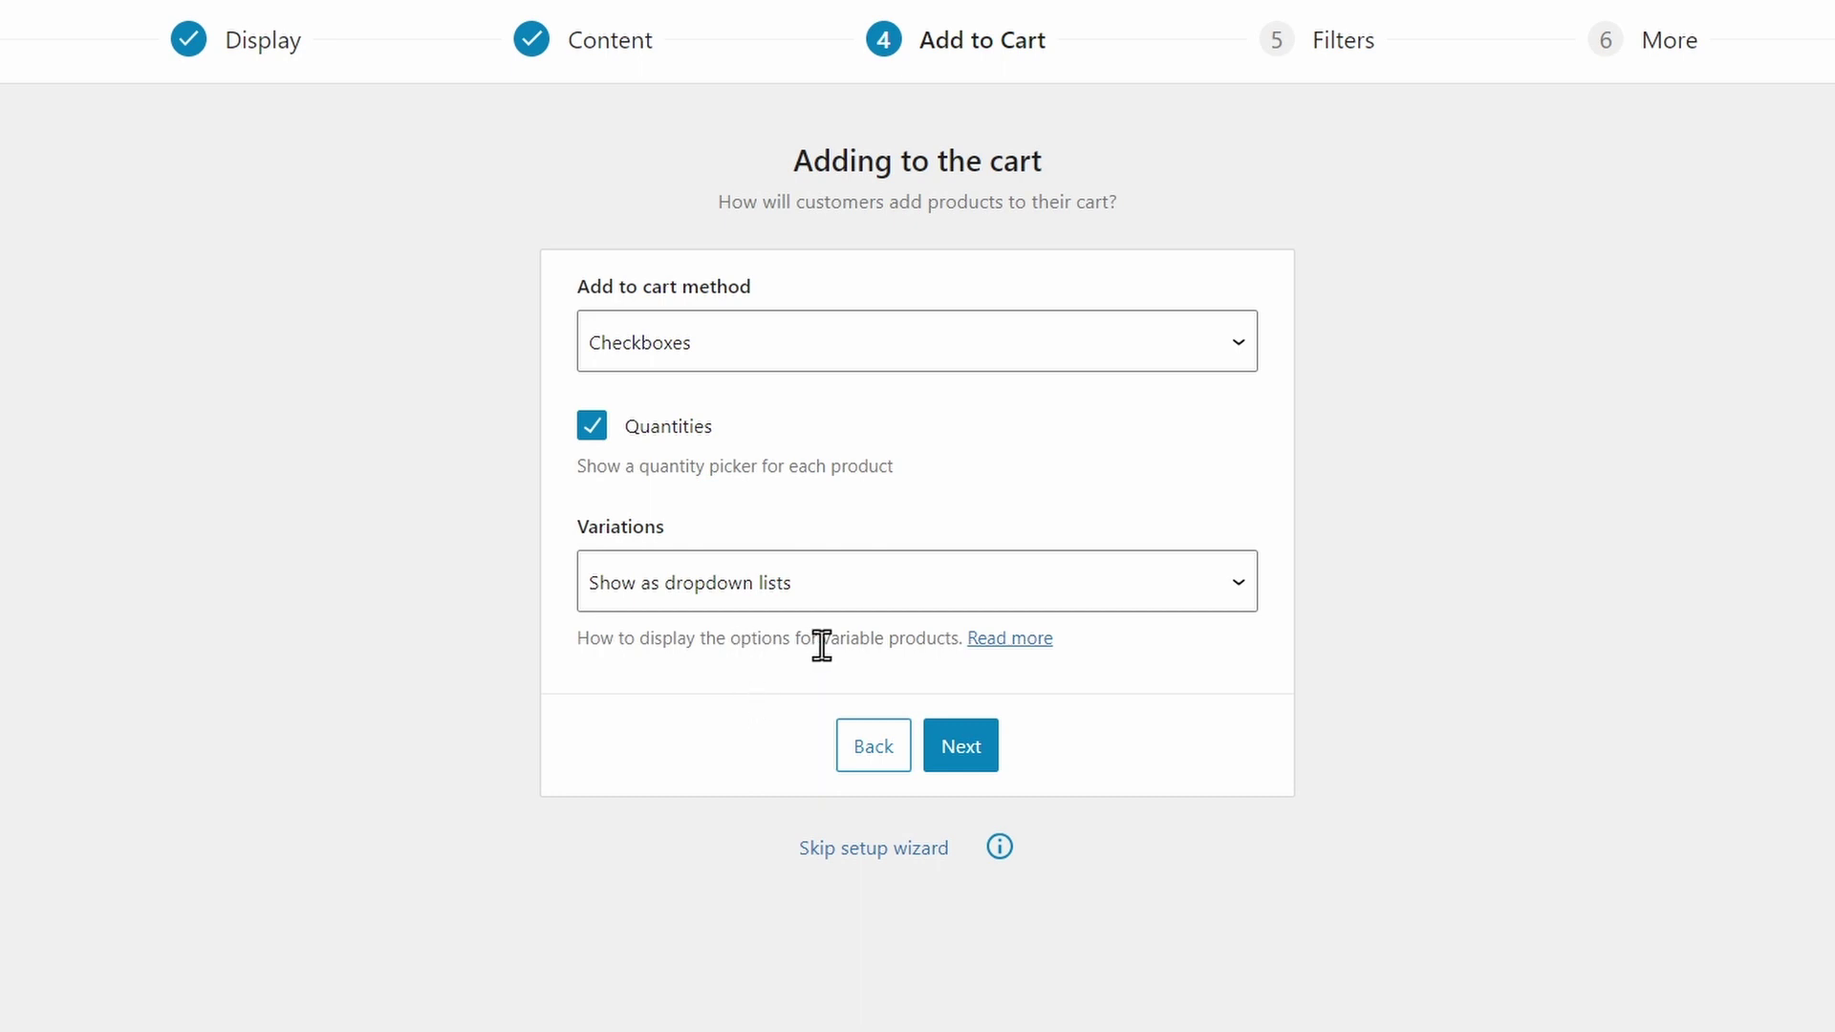
Skip through the Filters and More steps with defaults and finish the setup.
{"action": "left_click", "coordinate": [965, 750]}
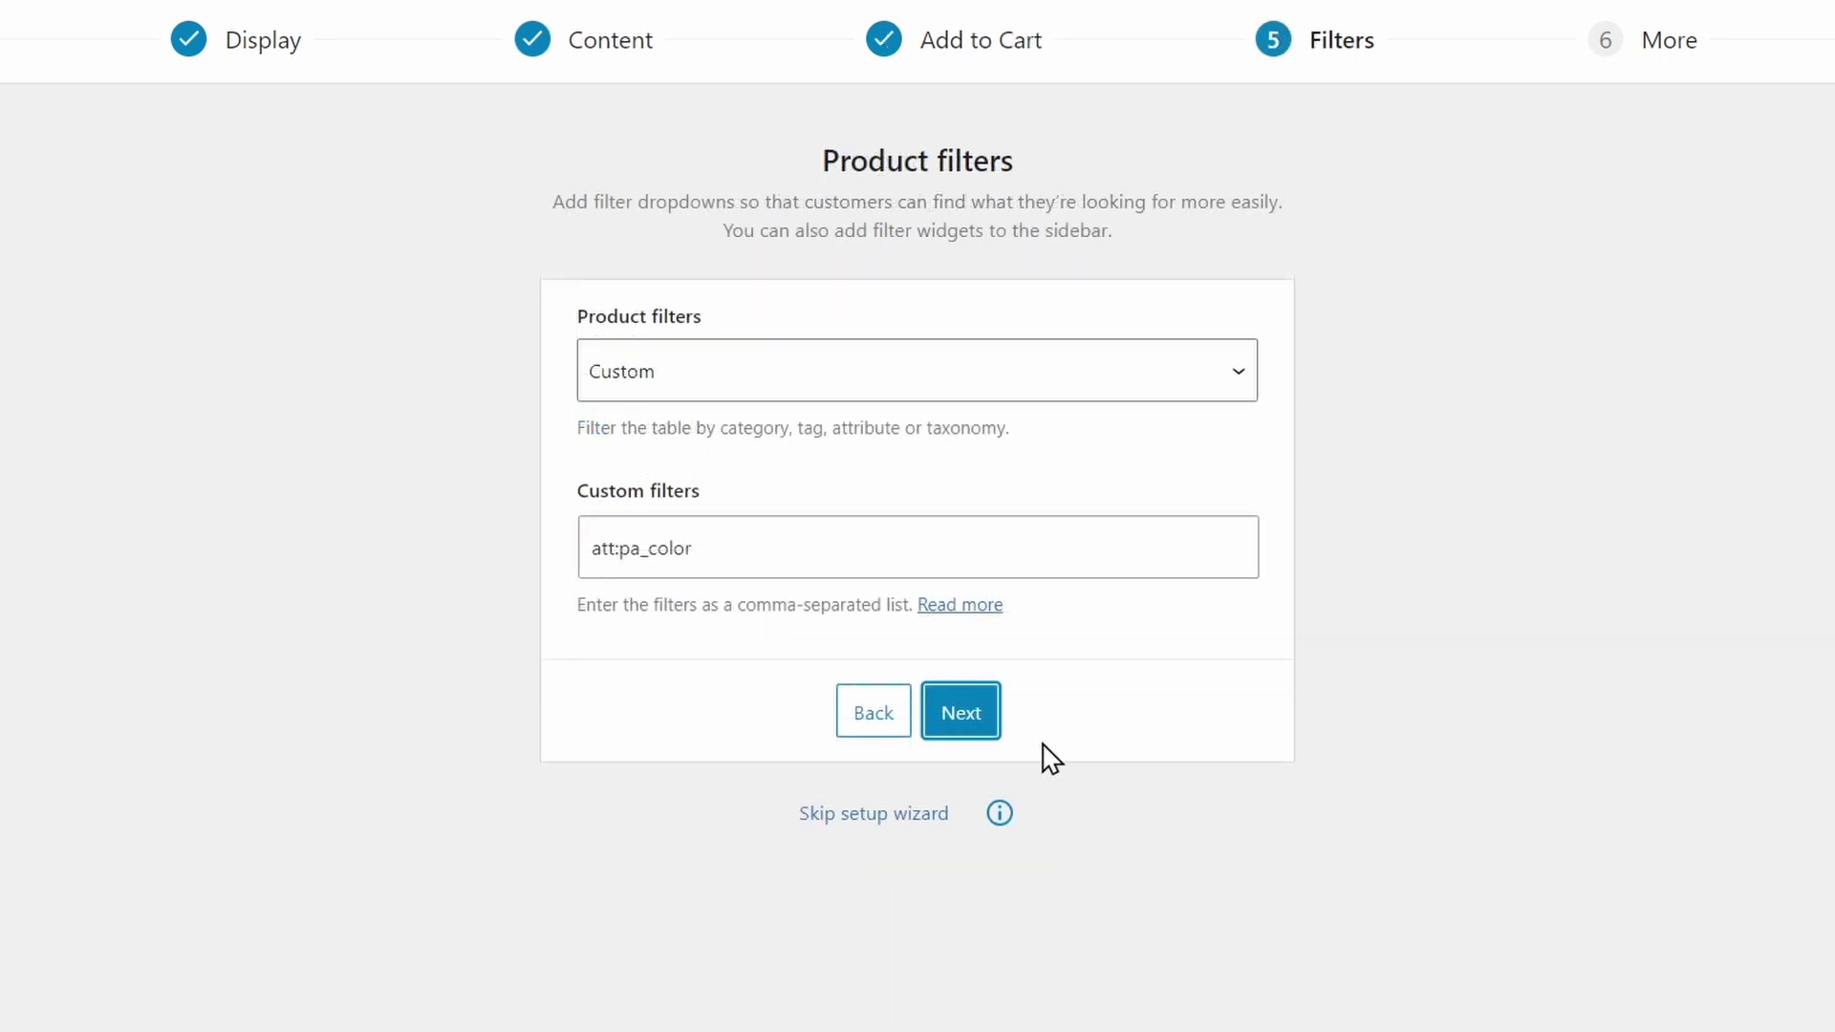
{"action": "left_click", "coordinate": [975, 732]}
{"action": "left_click", "coordinate": [948, 516]}
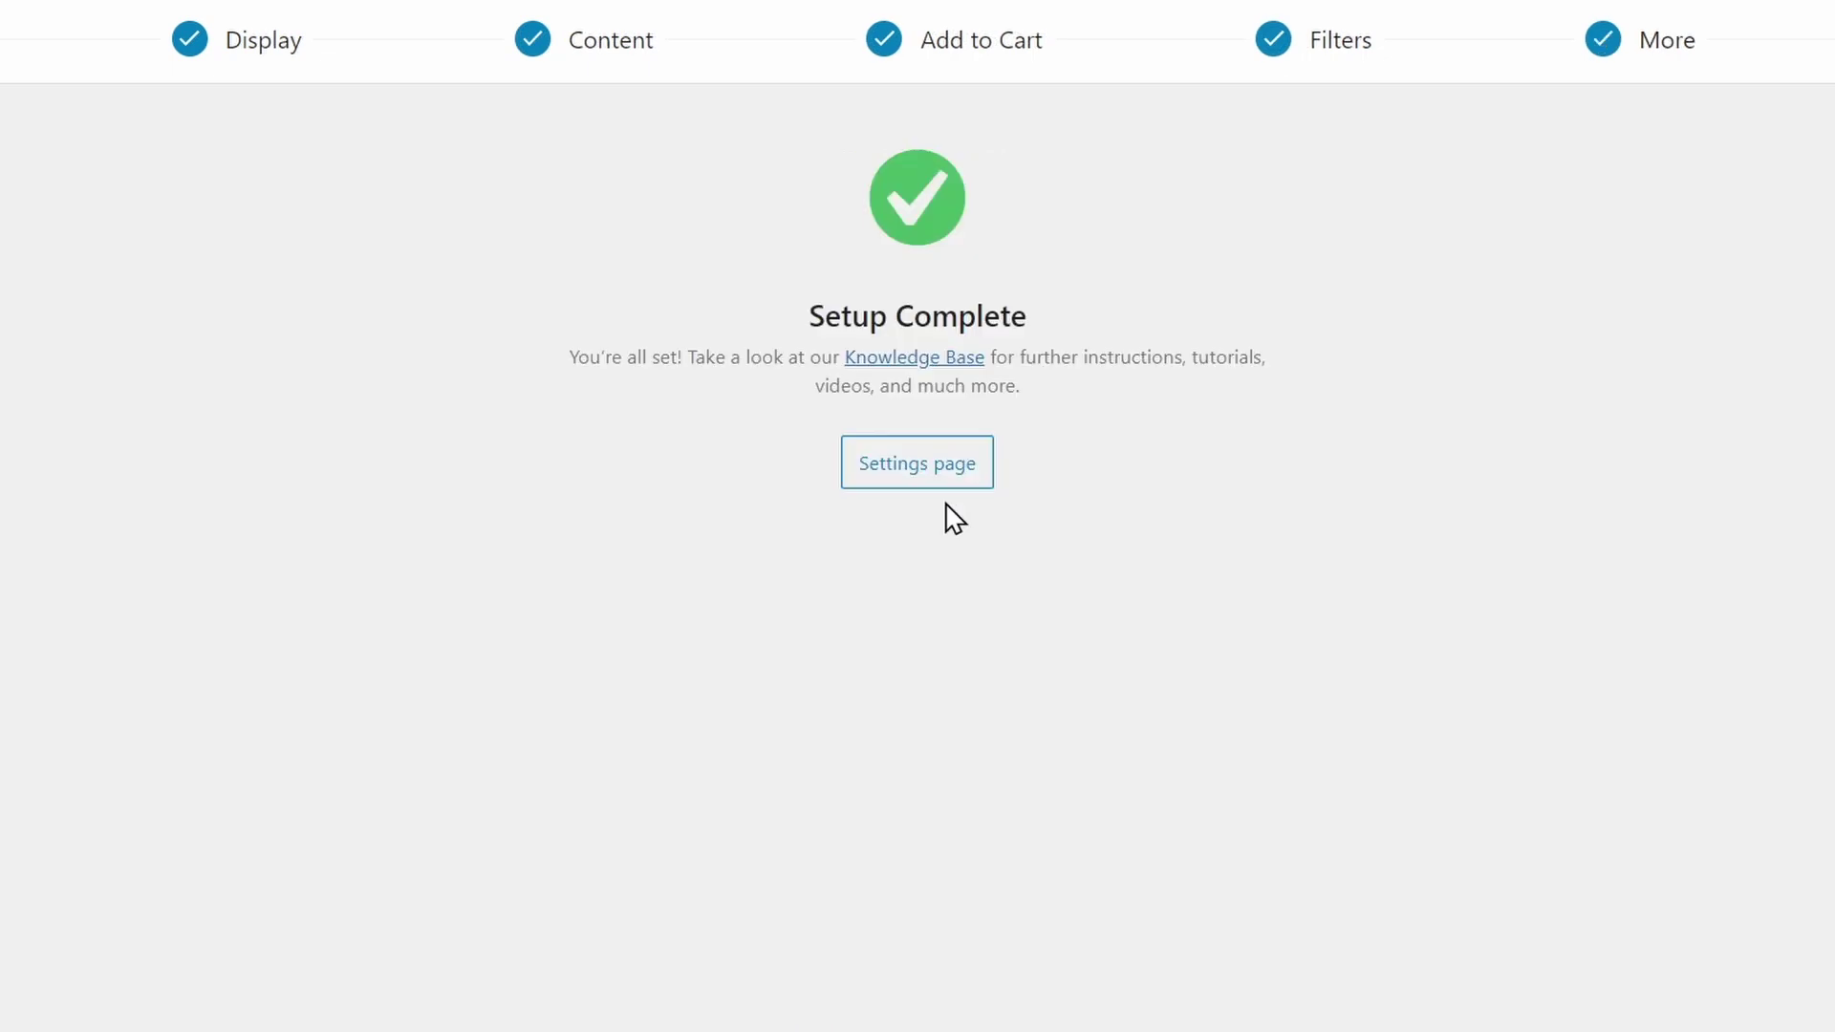
In the Product Table settings, switch the table design to Custom.
{"action": "left_click", "coordinate": [945, 468]}
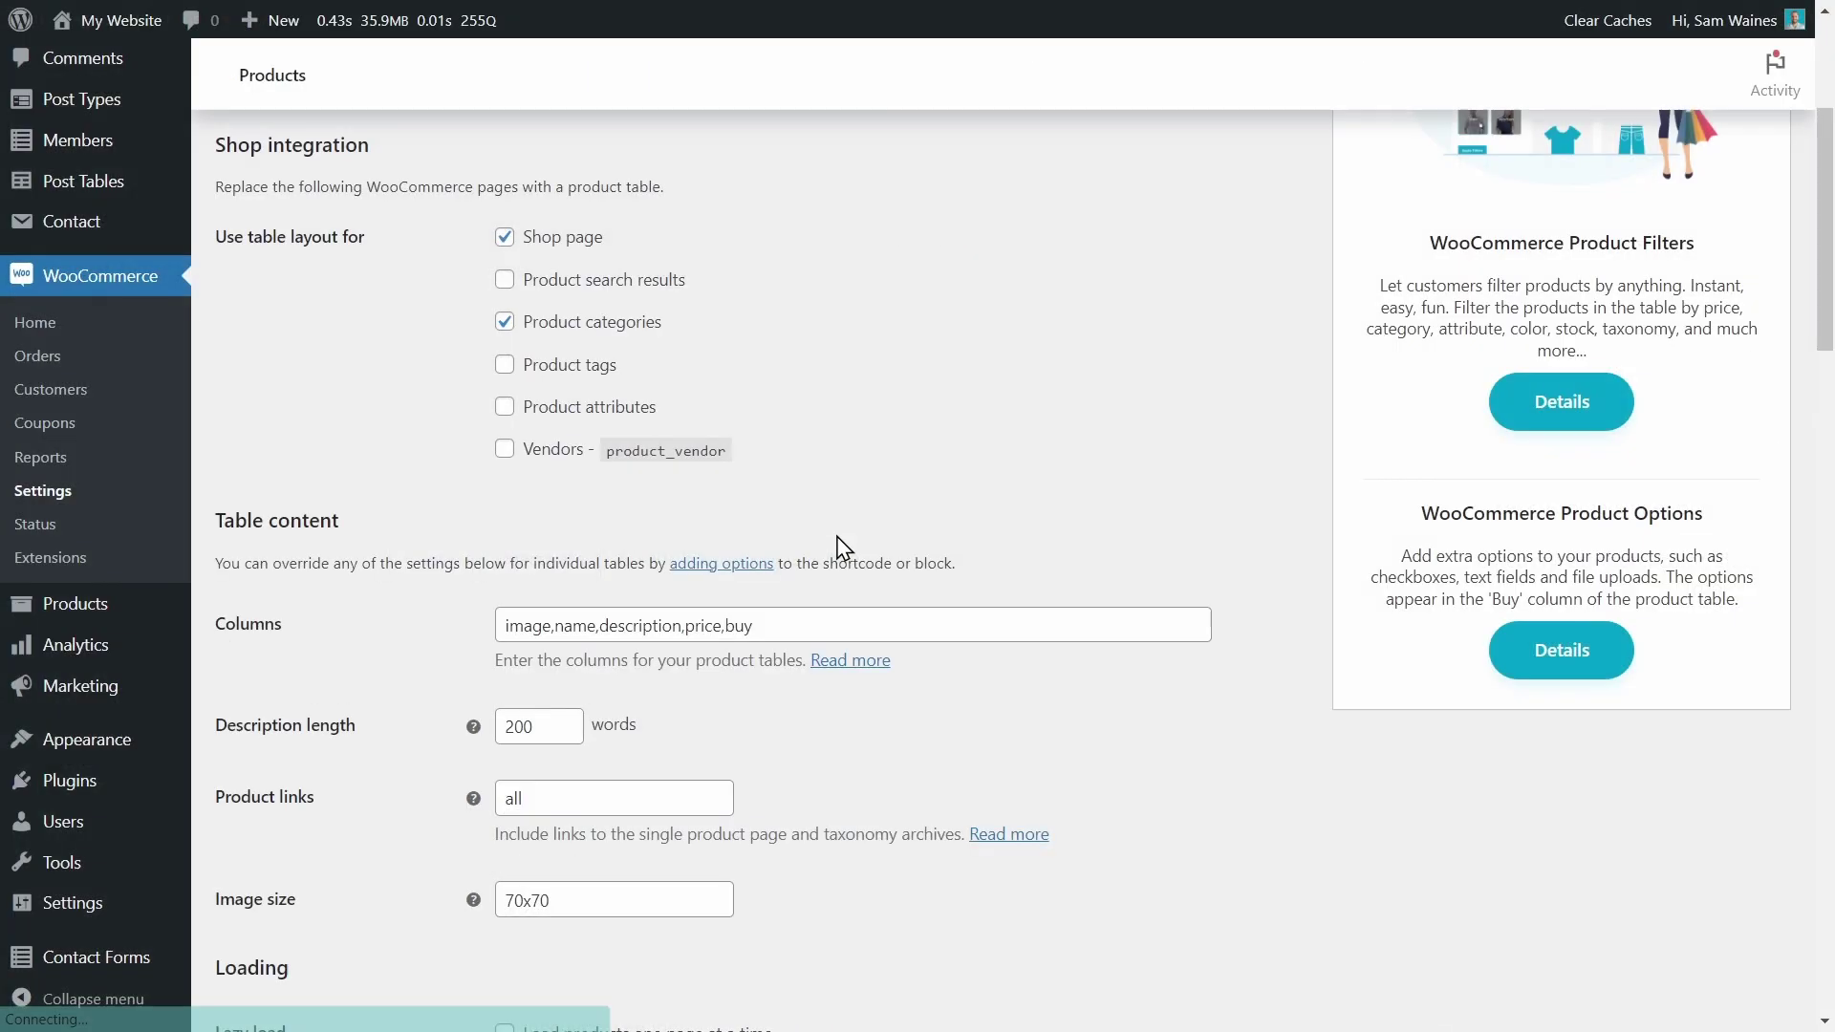
{"action": "scroll", "coordinate": [840, 540], "scroll_direction": "down", "scroll_amount": 6}
{"action": "scroll", "coordinate": [842, 548], "scroll_direction": "down", "scroll_amount": 15}
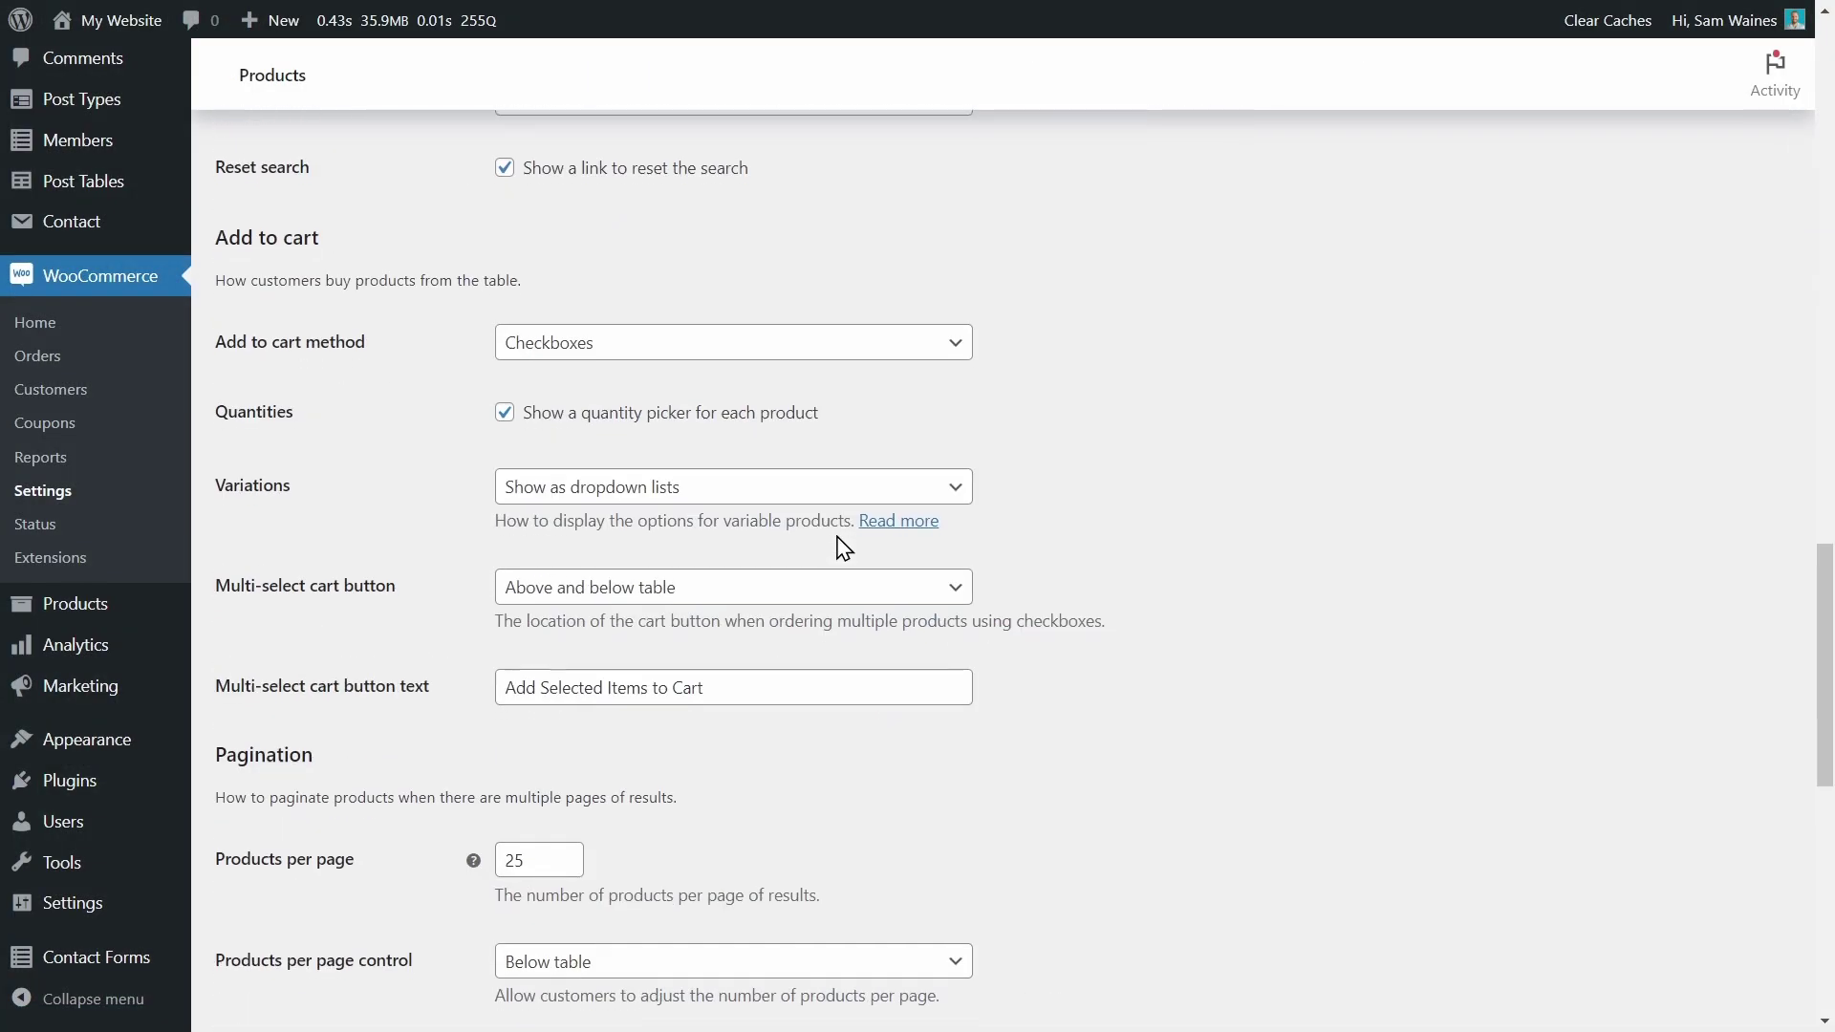
{"action": "scroll", "coordinate": [842, 548], "scroll_direction": "up", "scroll_amount": 1}
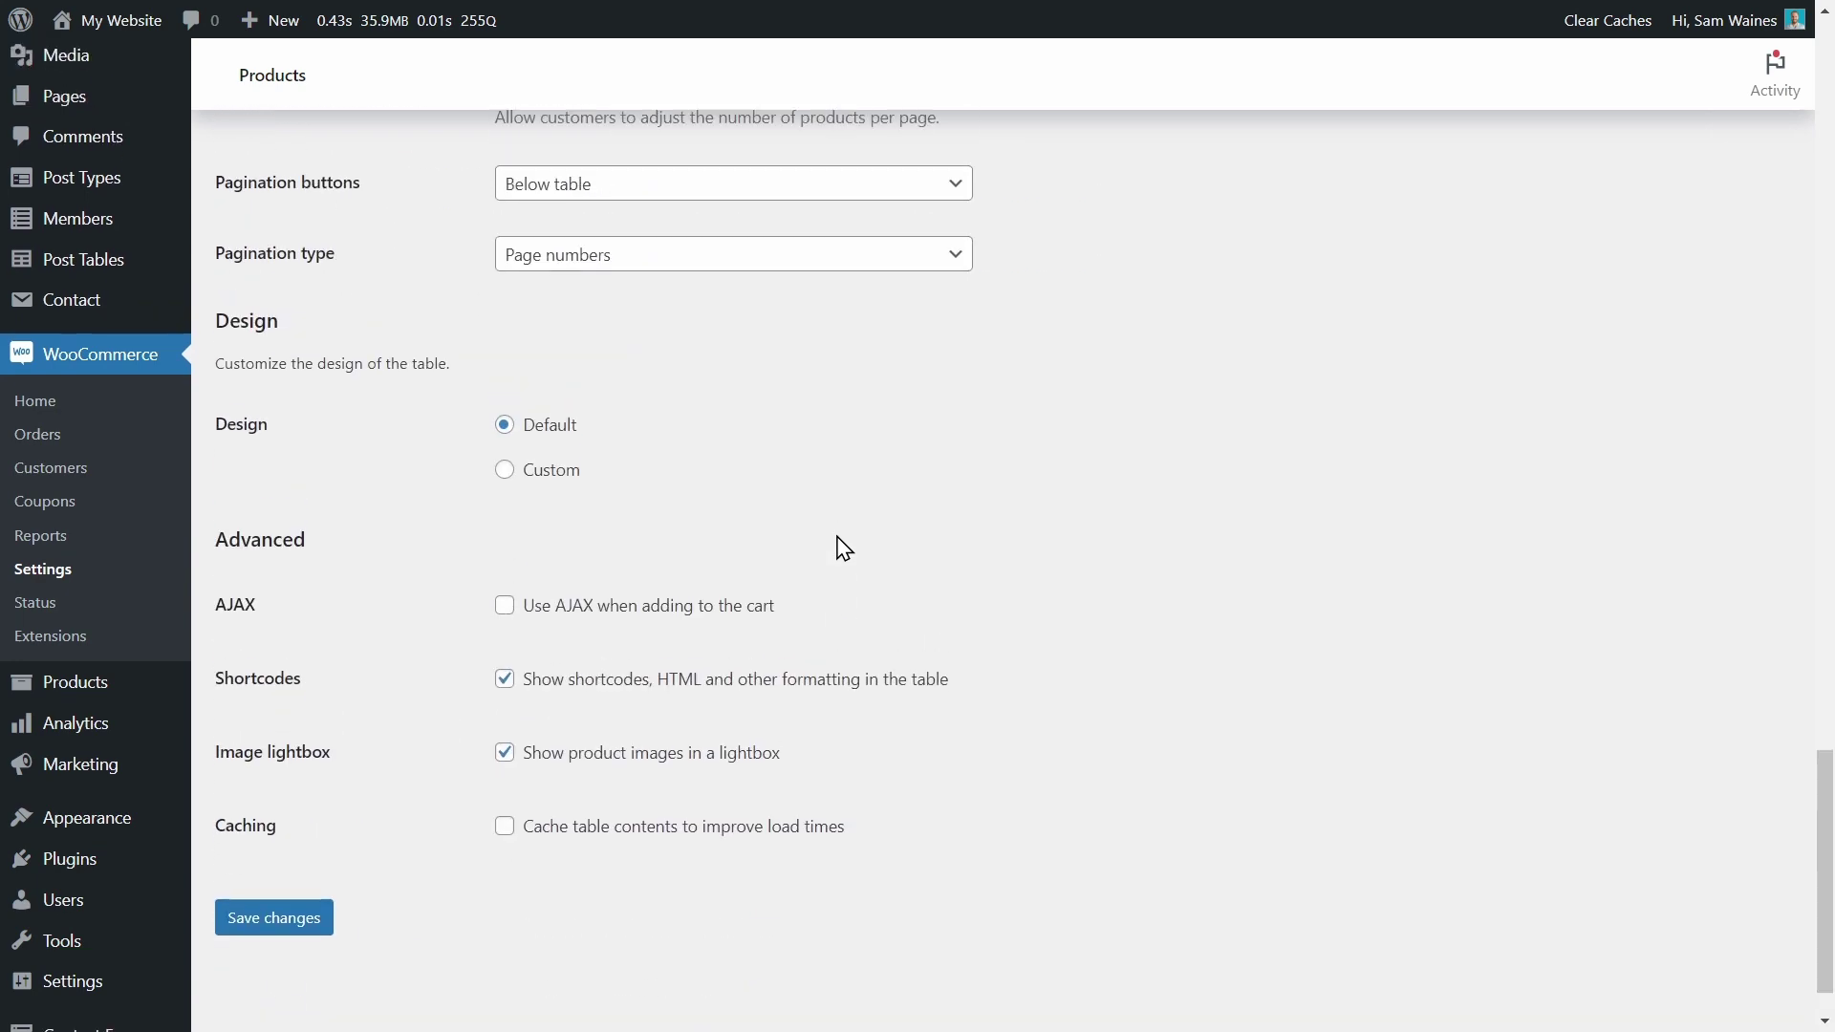
{"action": "left_click", "coordinate": [505, 470]}
Set the table design back to Default and save the settings.
{"action": "scroll", "coordinate": [754, 530], "scroll_direction": "down", "scroll_amount": 3}
{"action": "scroll", "coordinate": [755, 525], "scroll_direction": "up", "scroll_amount": 1}
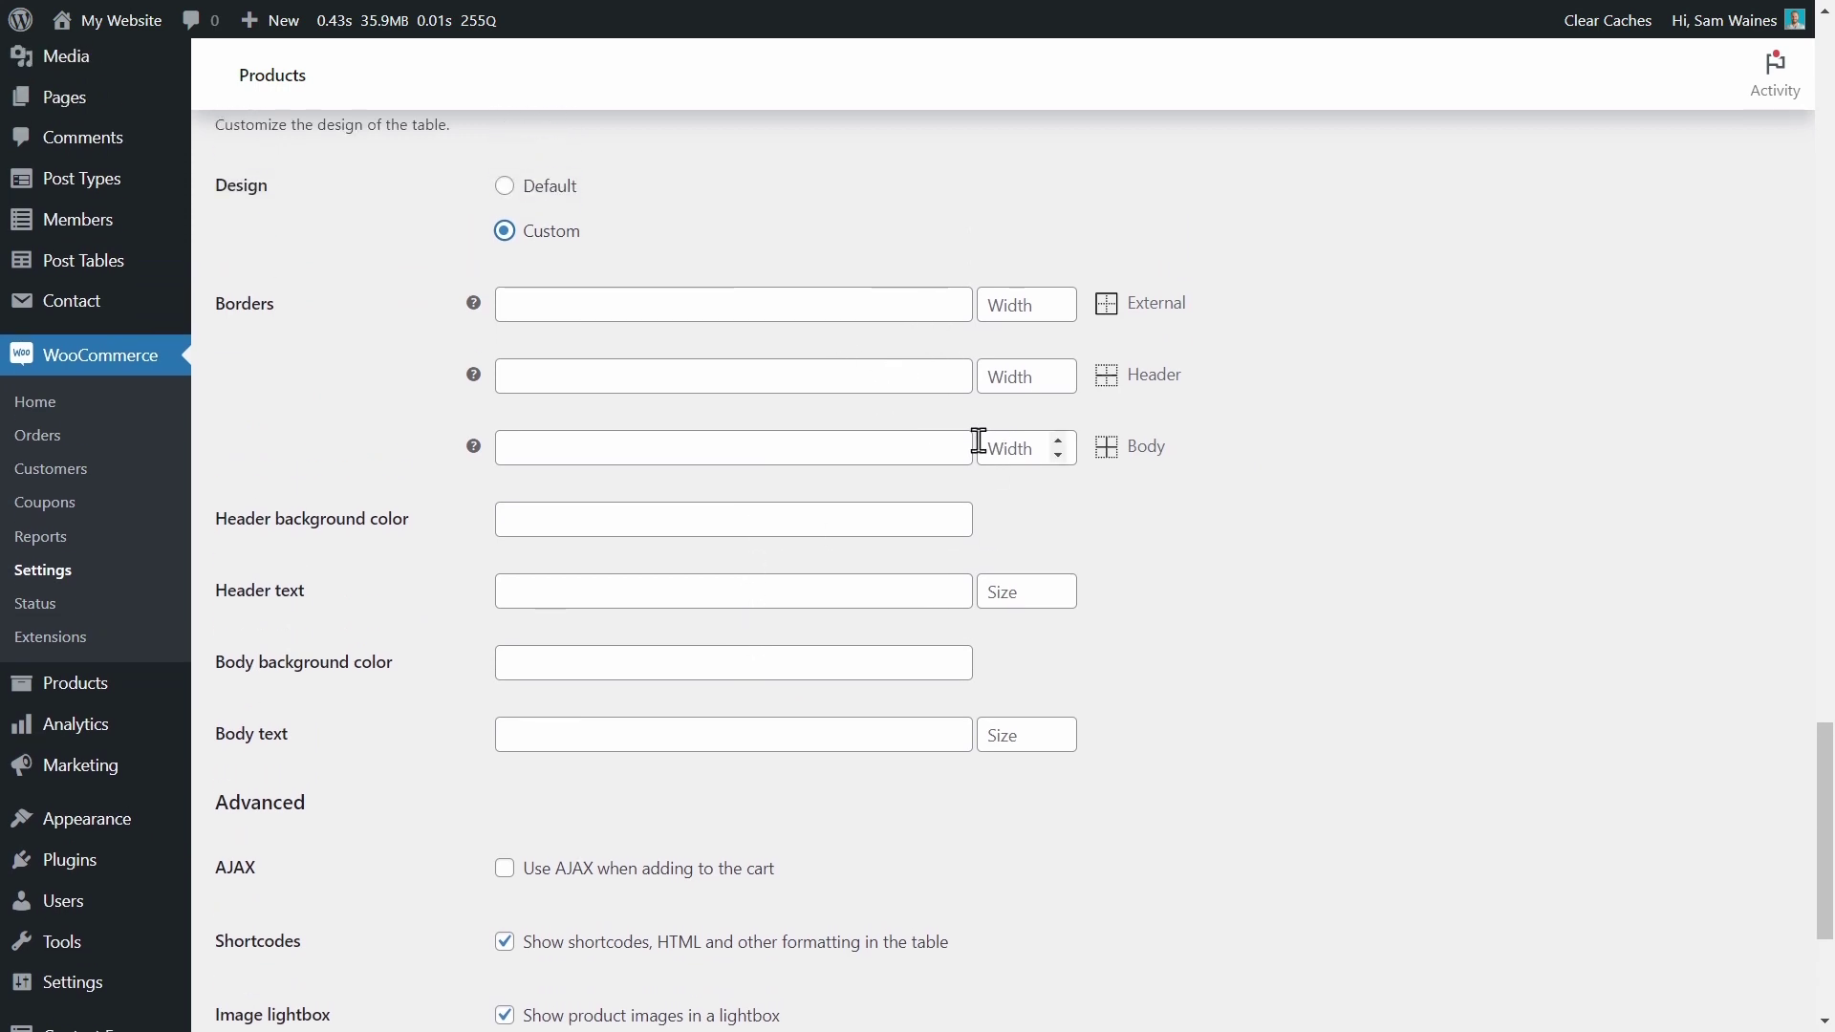
{"action": "scroll", "coordinate": [864, 467], "scroll_direction": "down", "scroll_amount": 2}
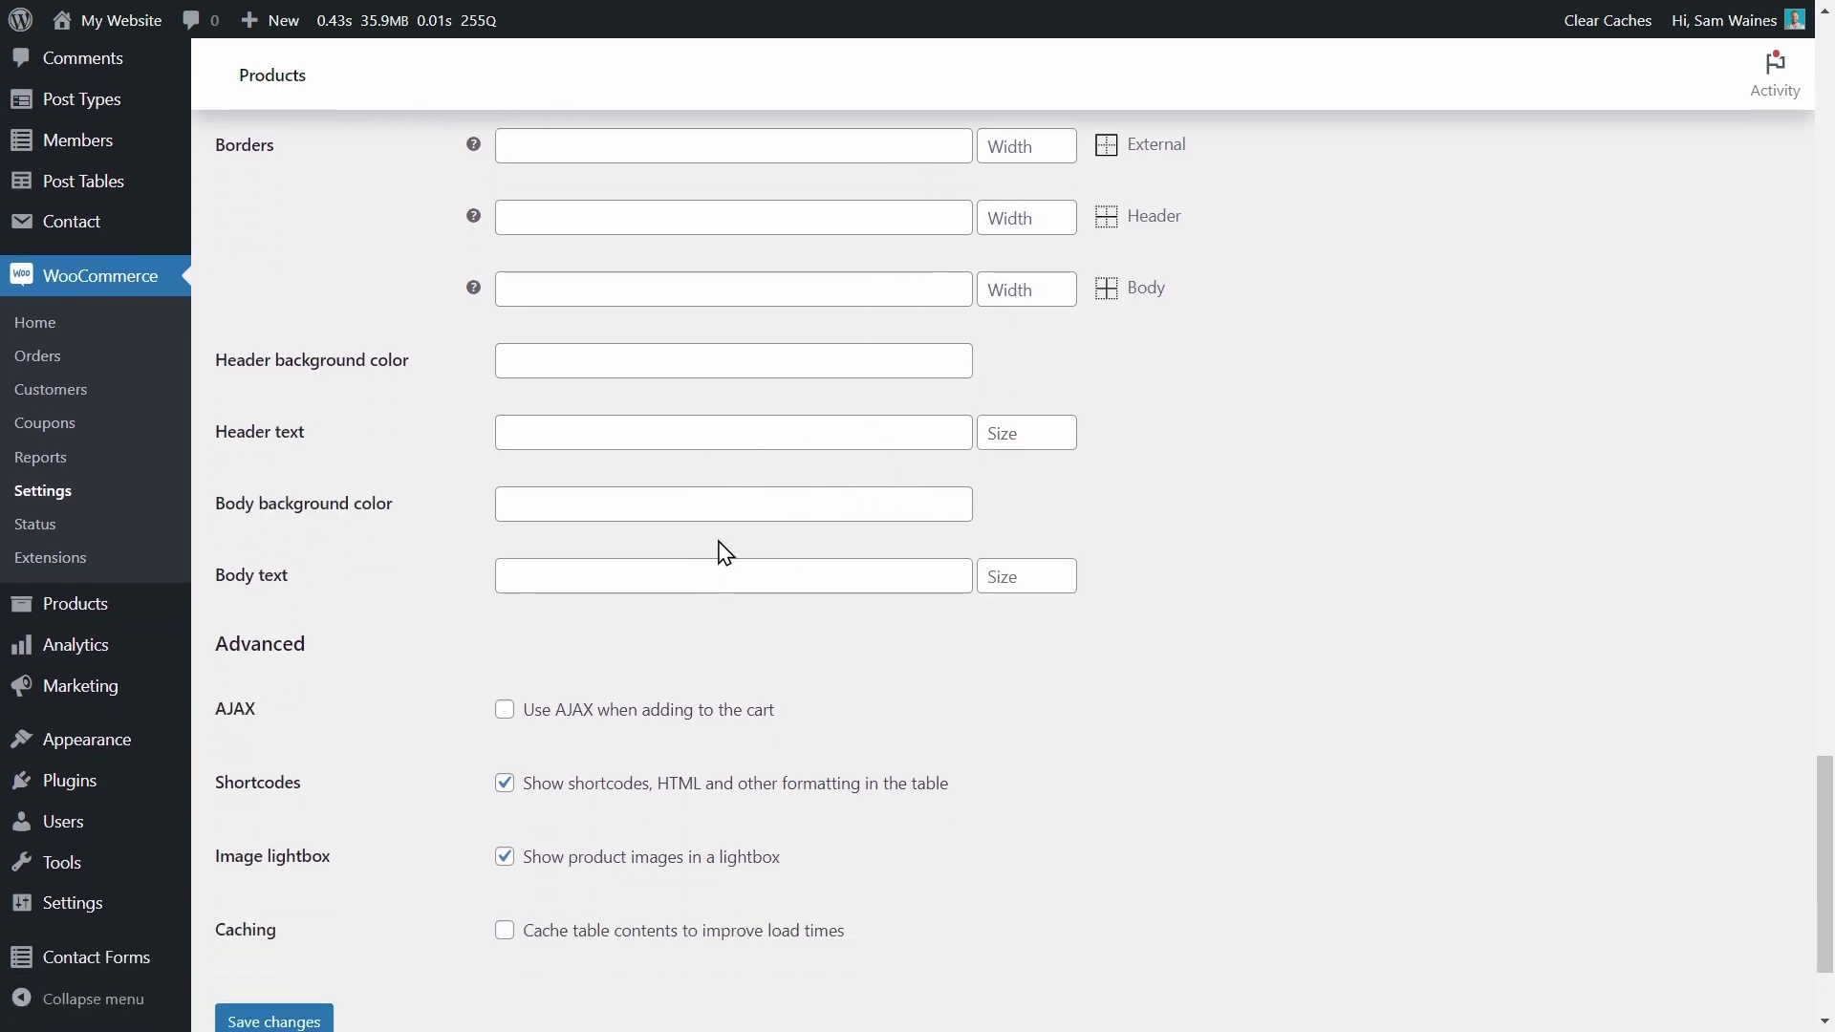
{"action": "scroll", "coordinate": [723, 550], "scroll_direction": "down", "scroll_amount": 1}
{"action": "scroll", "coordinate": [726, 553], "scroll_direction": "up", "scroll_amount": 5}
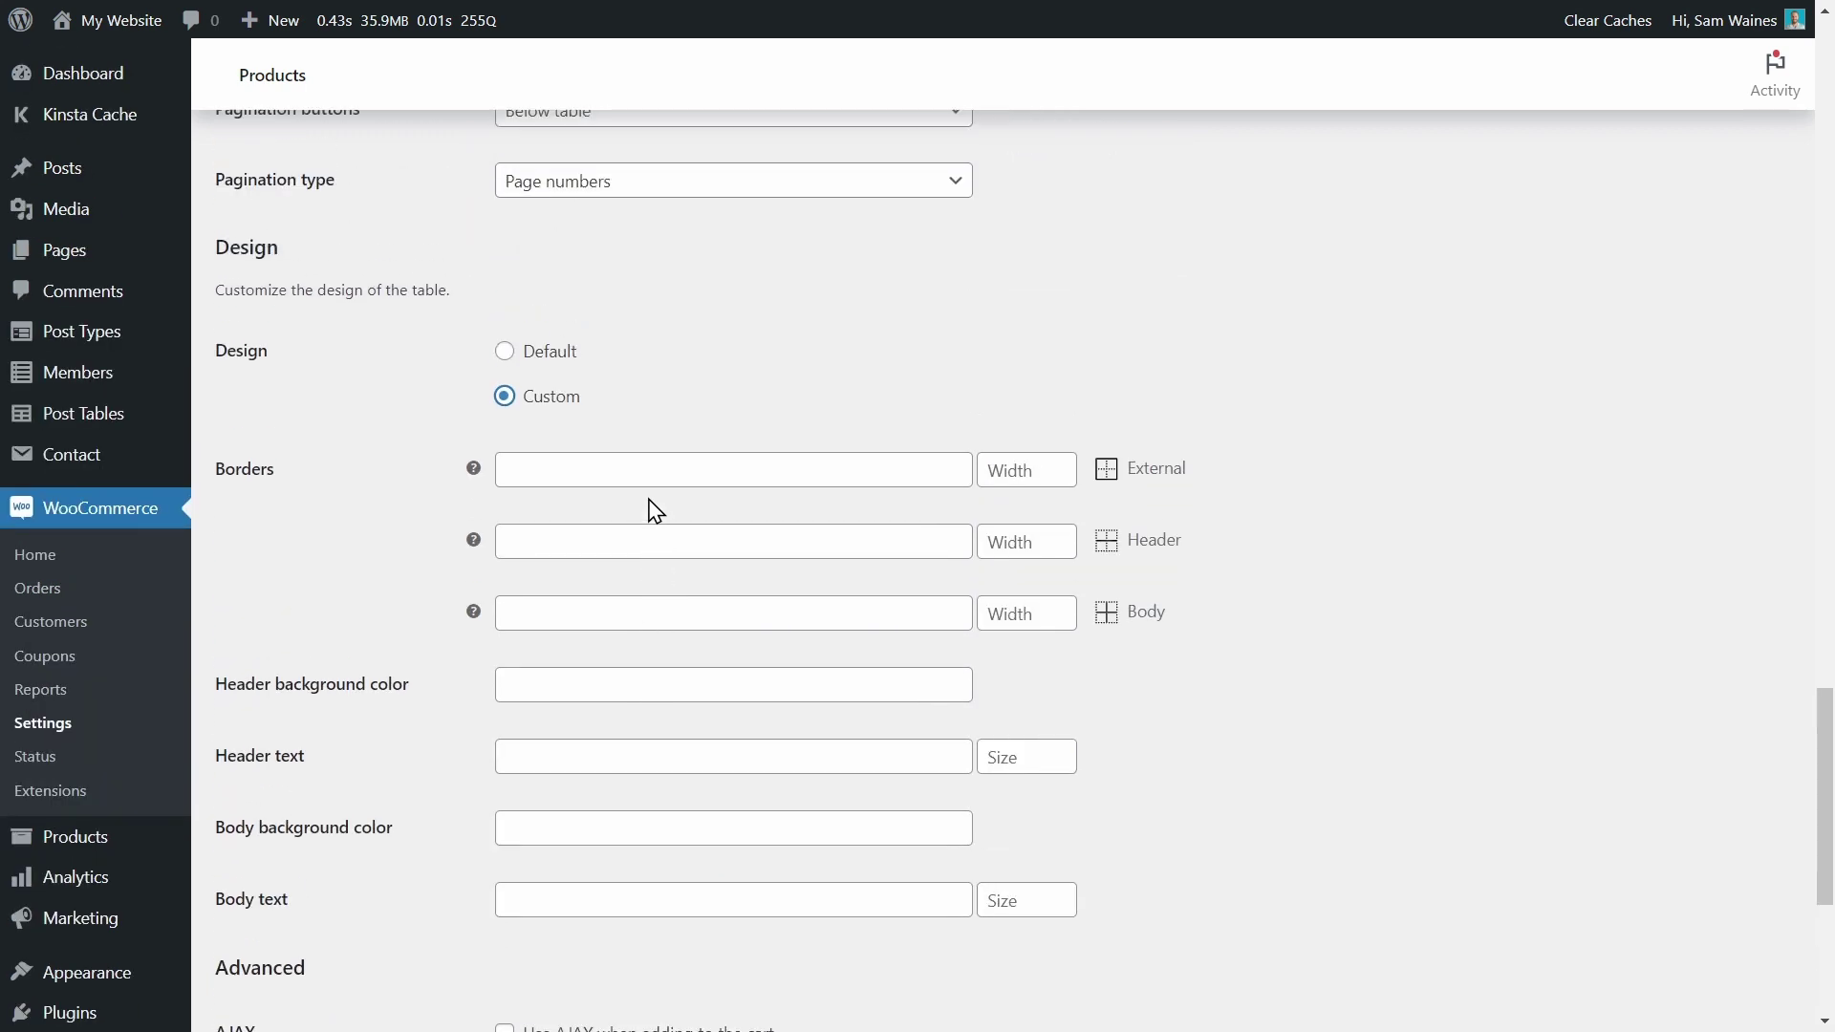
{"action": "left_click", "coordinate": [505, 355]}
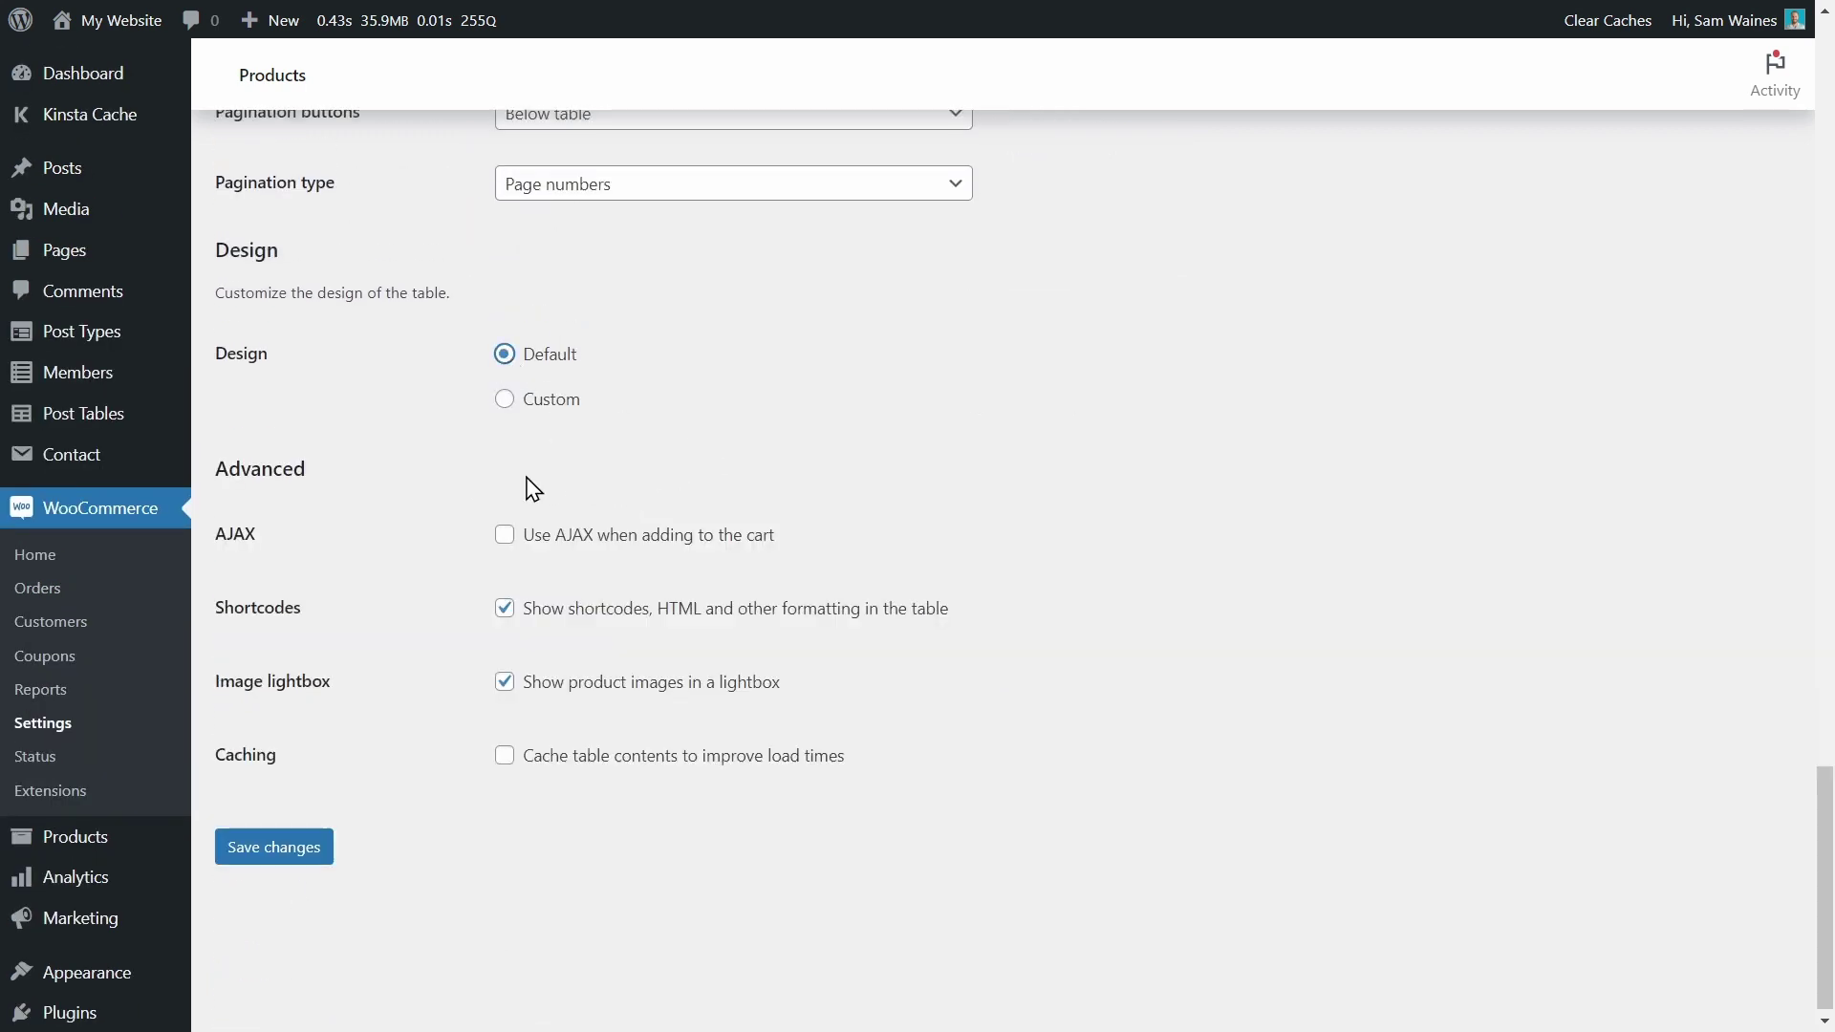
{"action": "scroll", "coordinate": [500, 482], "scroll_direction": "up", "scroll_amount": 2}
{"action": "scroll", "coordinate": [498, 486], "scroll_direction": "down", "scroll_amount": 2}
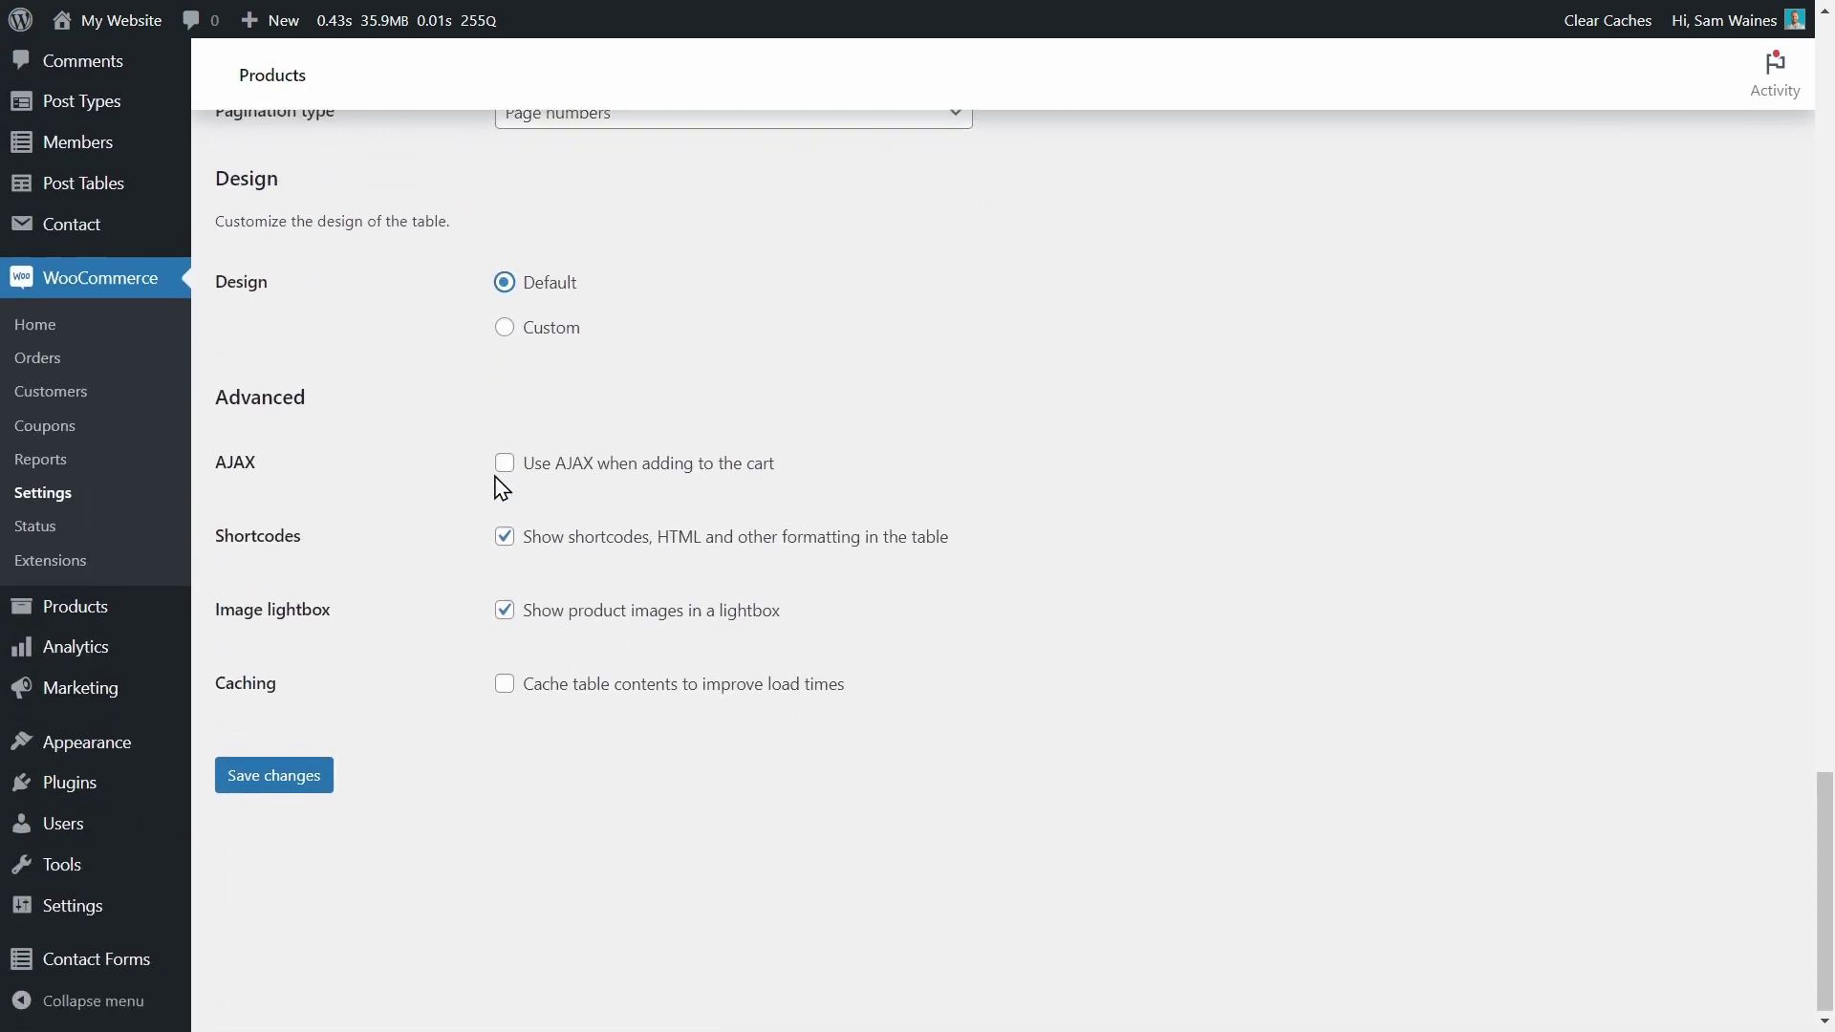
{"action": "left_click", "coordinate": [298, 837]}
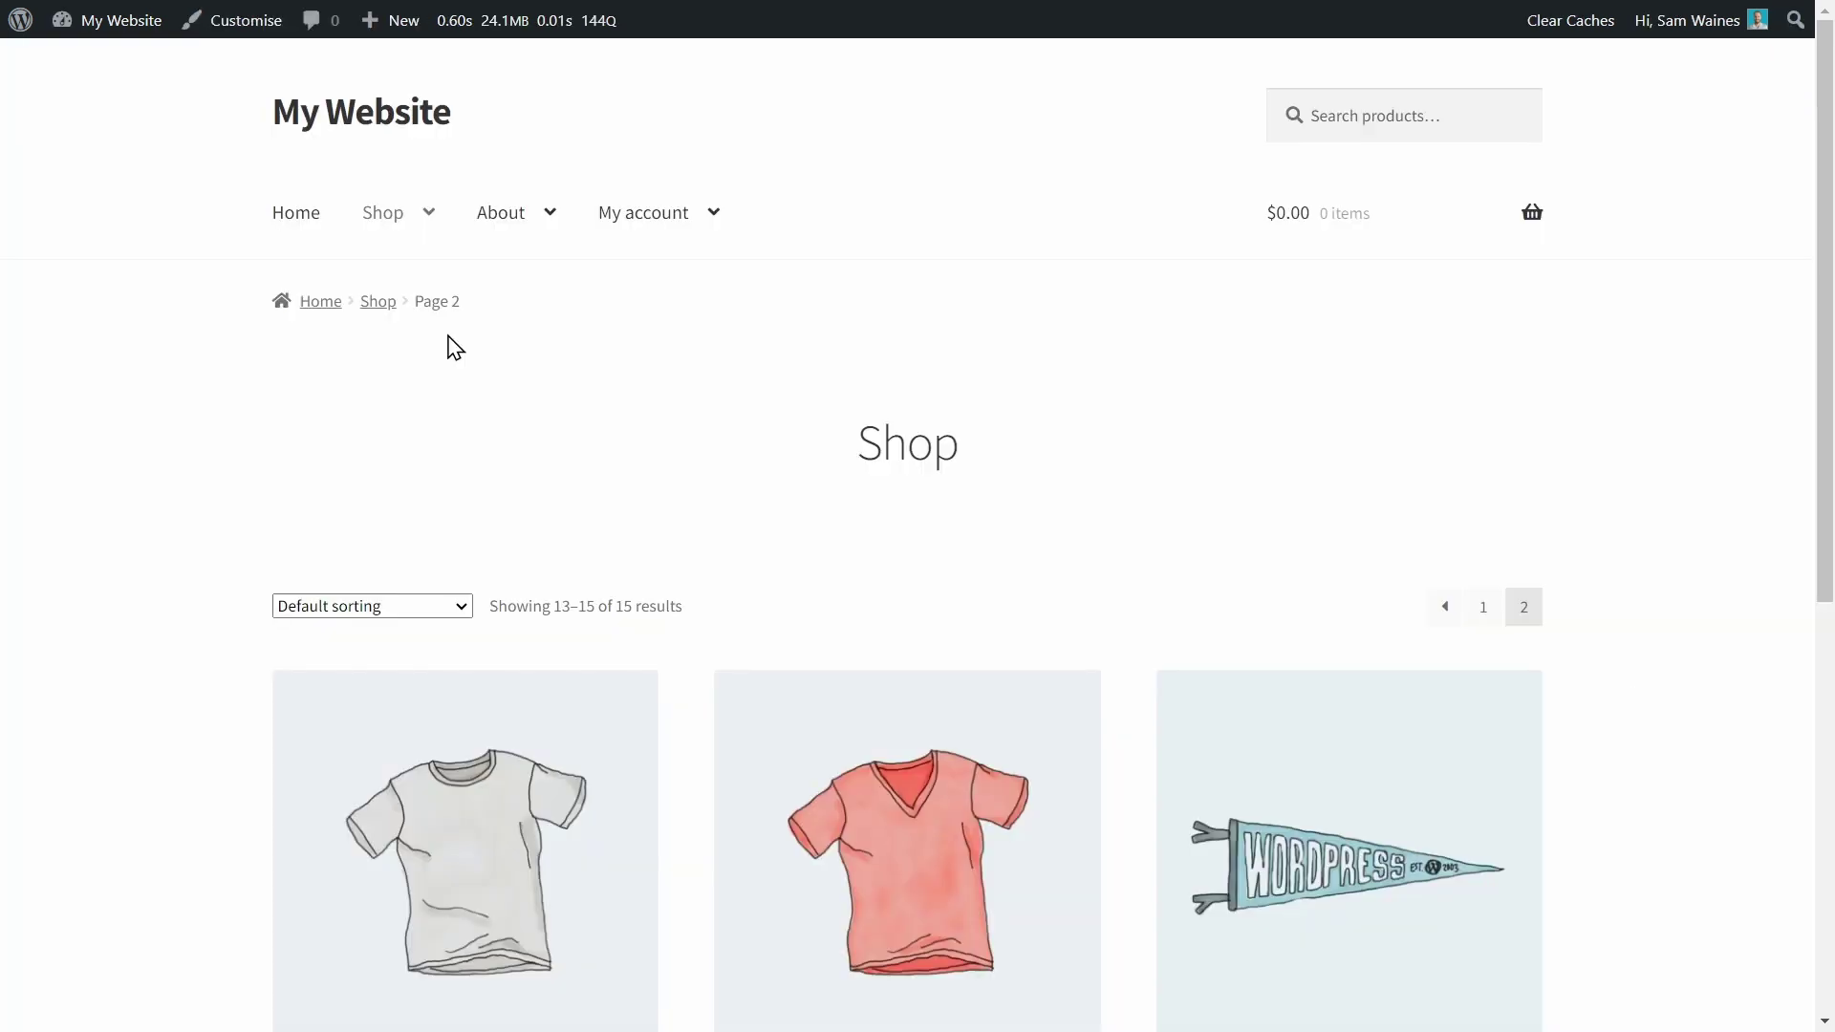
Set the Hoodie row to Blue, Medium, with logo, and quantity 2.
{"action": "scroll", "coordinate": [455, 346], "scroll_direction": "down", "scroll_amount": 3}
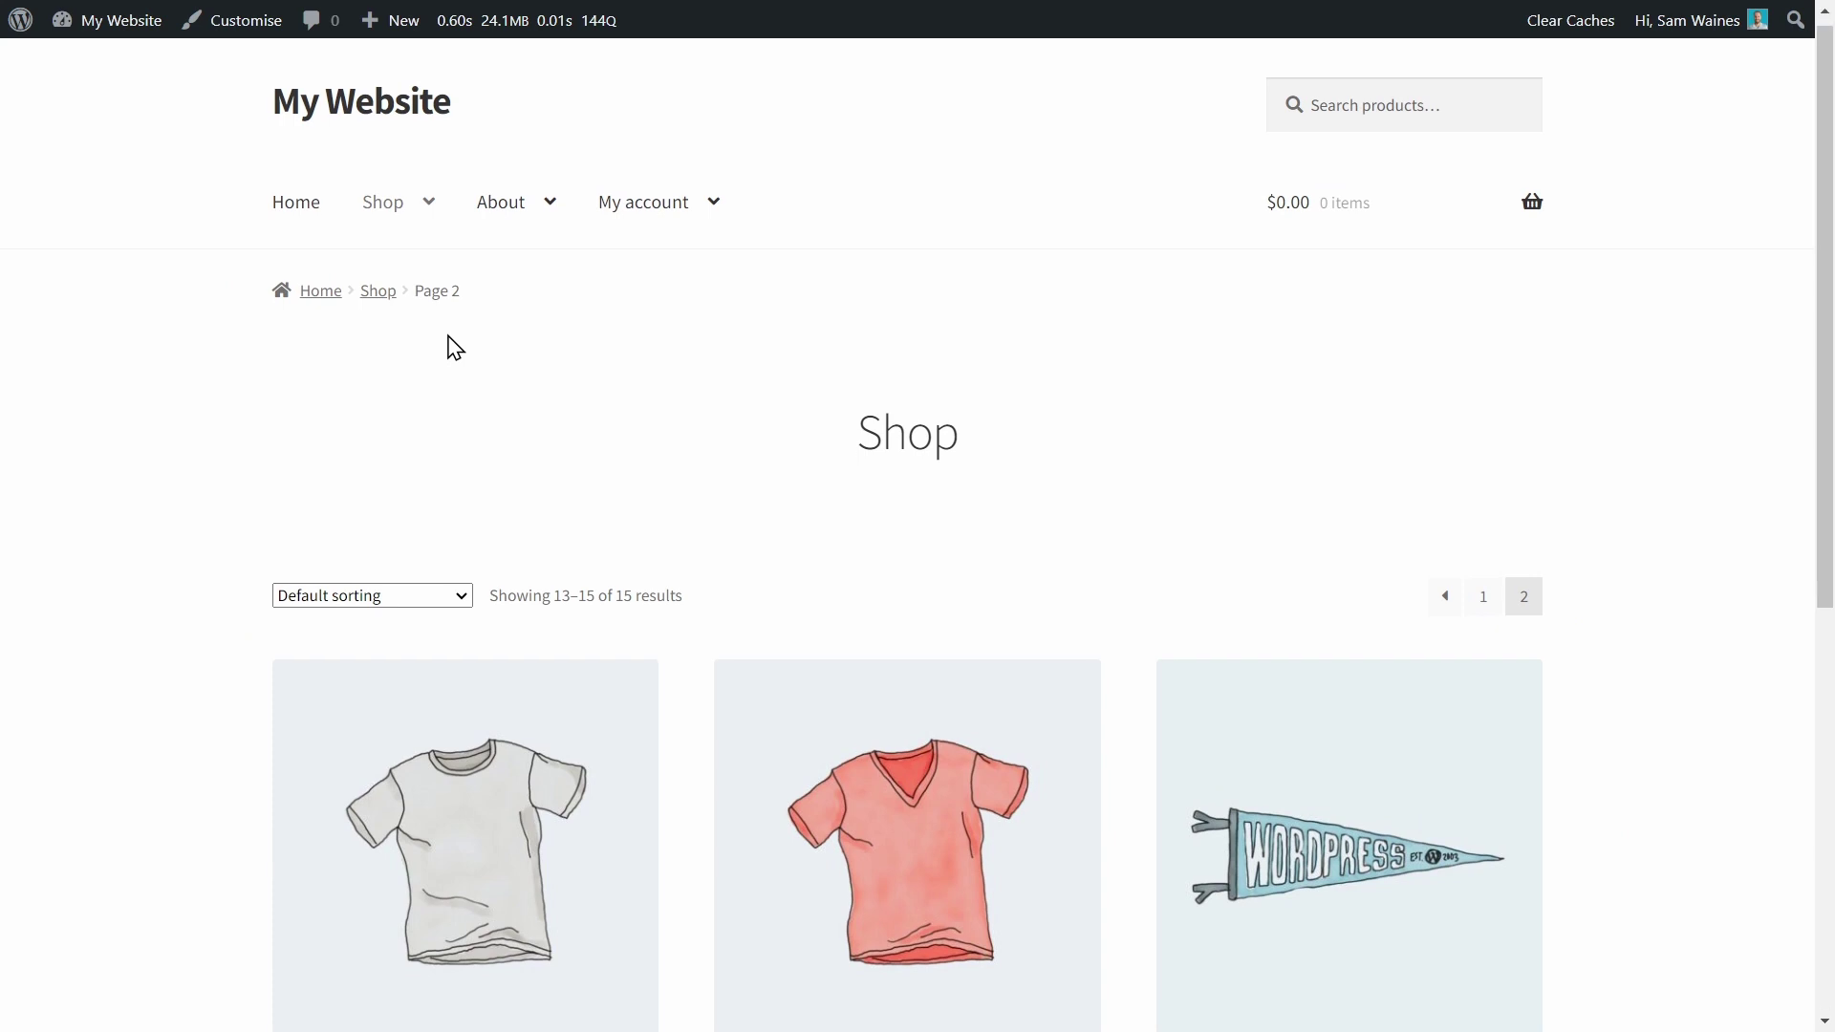
{"action": "scroll", "coordinate": [455, 346], "scroll_direction": "up", "scroll_amount": 1}
{"action": "scroll", "coordinate": [455, 346], "scroll_direction": "up", "scroll_amount": 3}
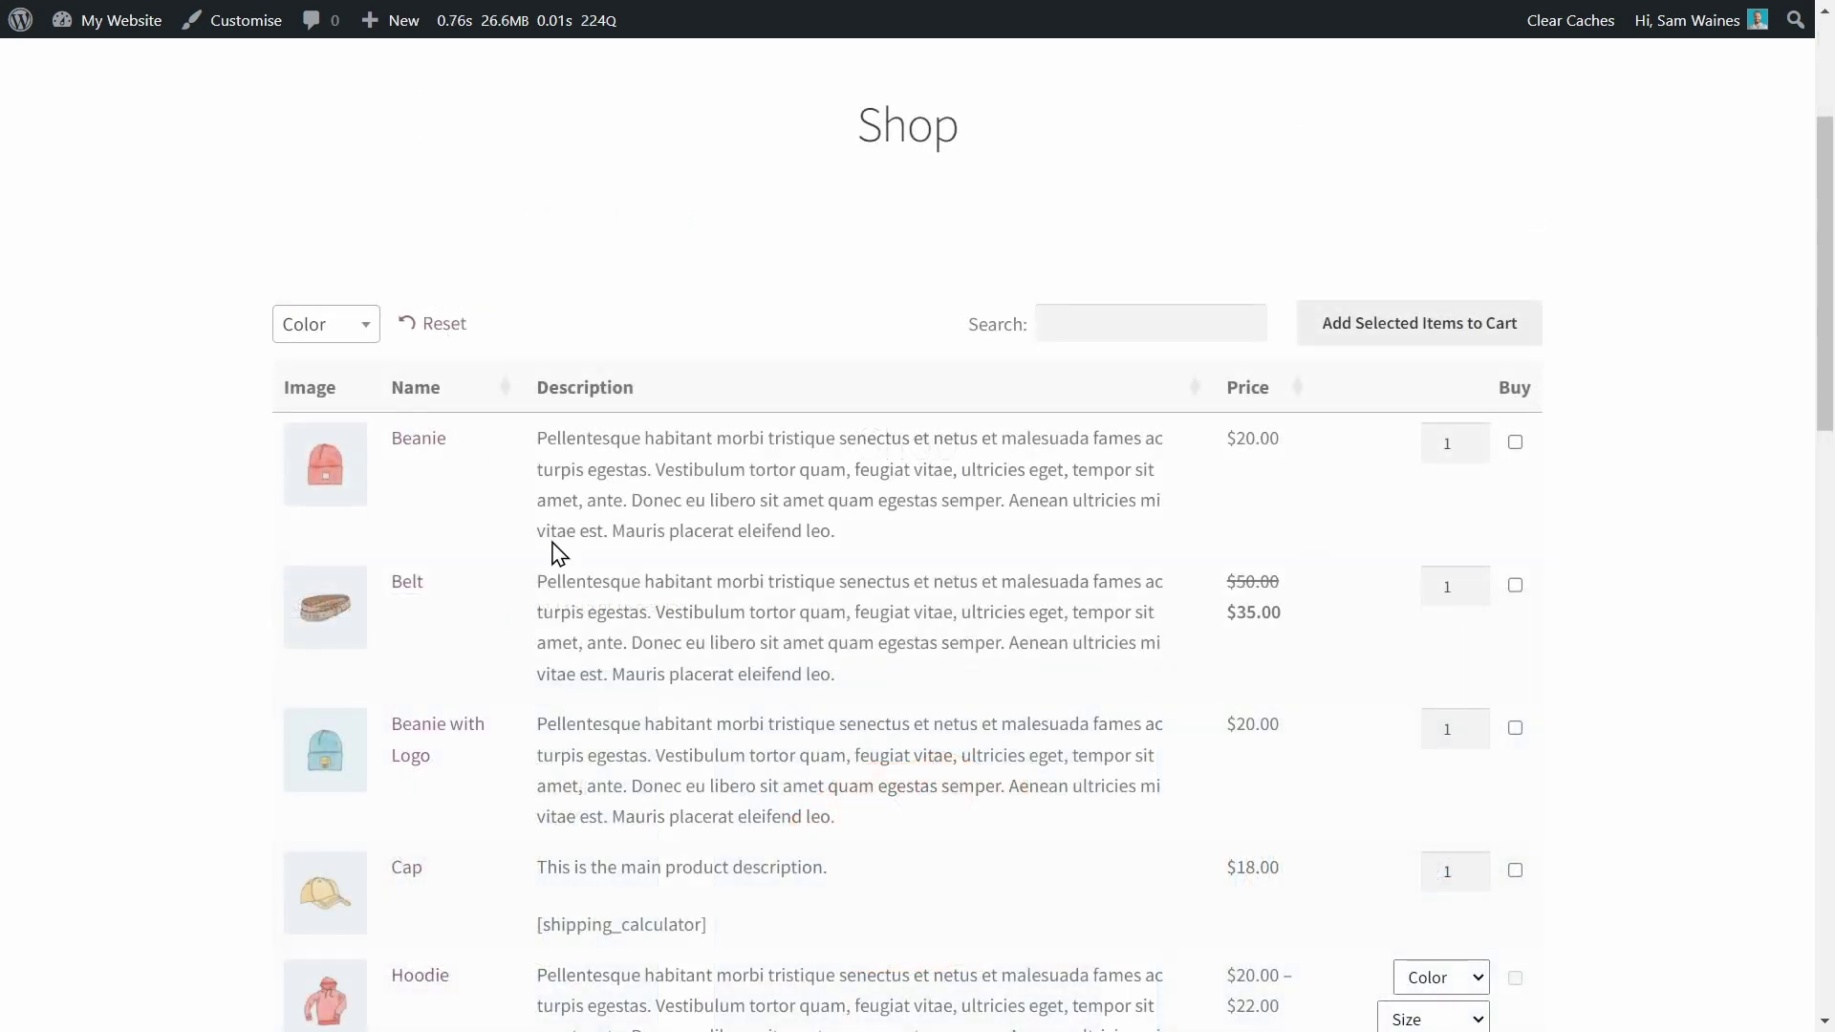
{"action": "scroll", "coordinate": [600, 528], "scroll_direction": "down", "scroll_amount": 6}
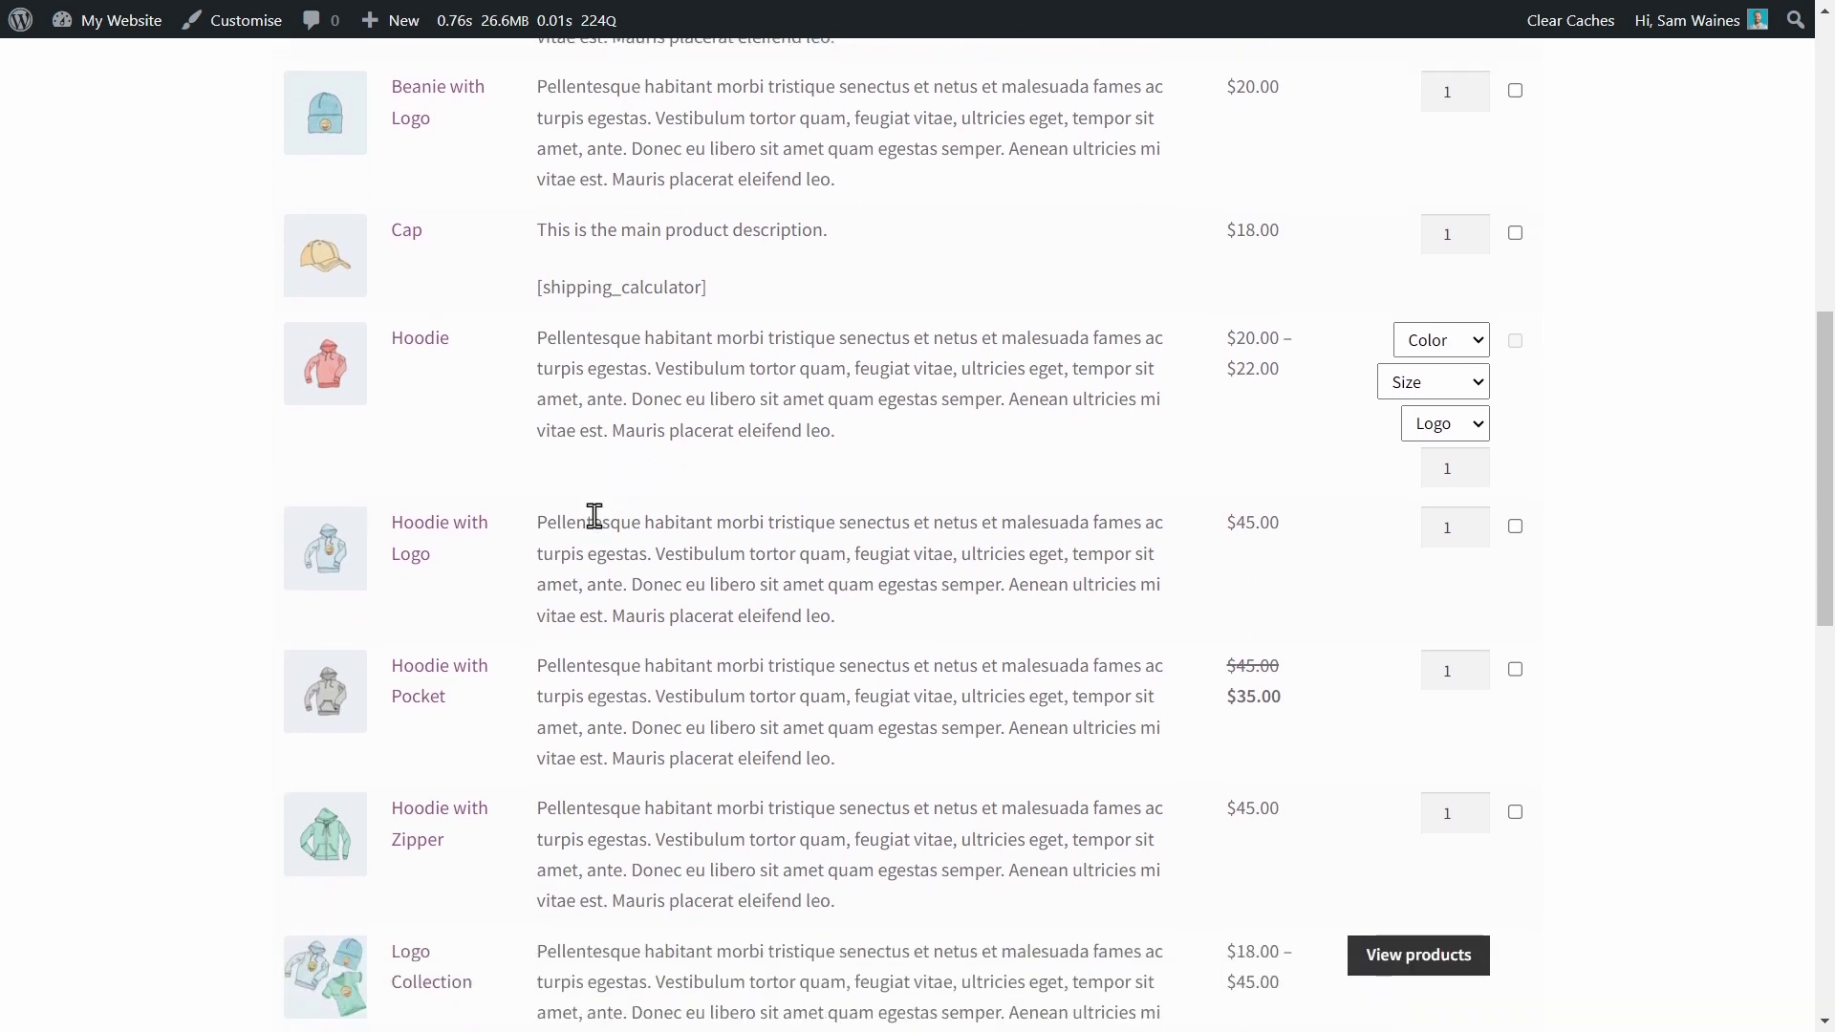
{"action": "left_click", "coordinate": [1479, 344]}
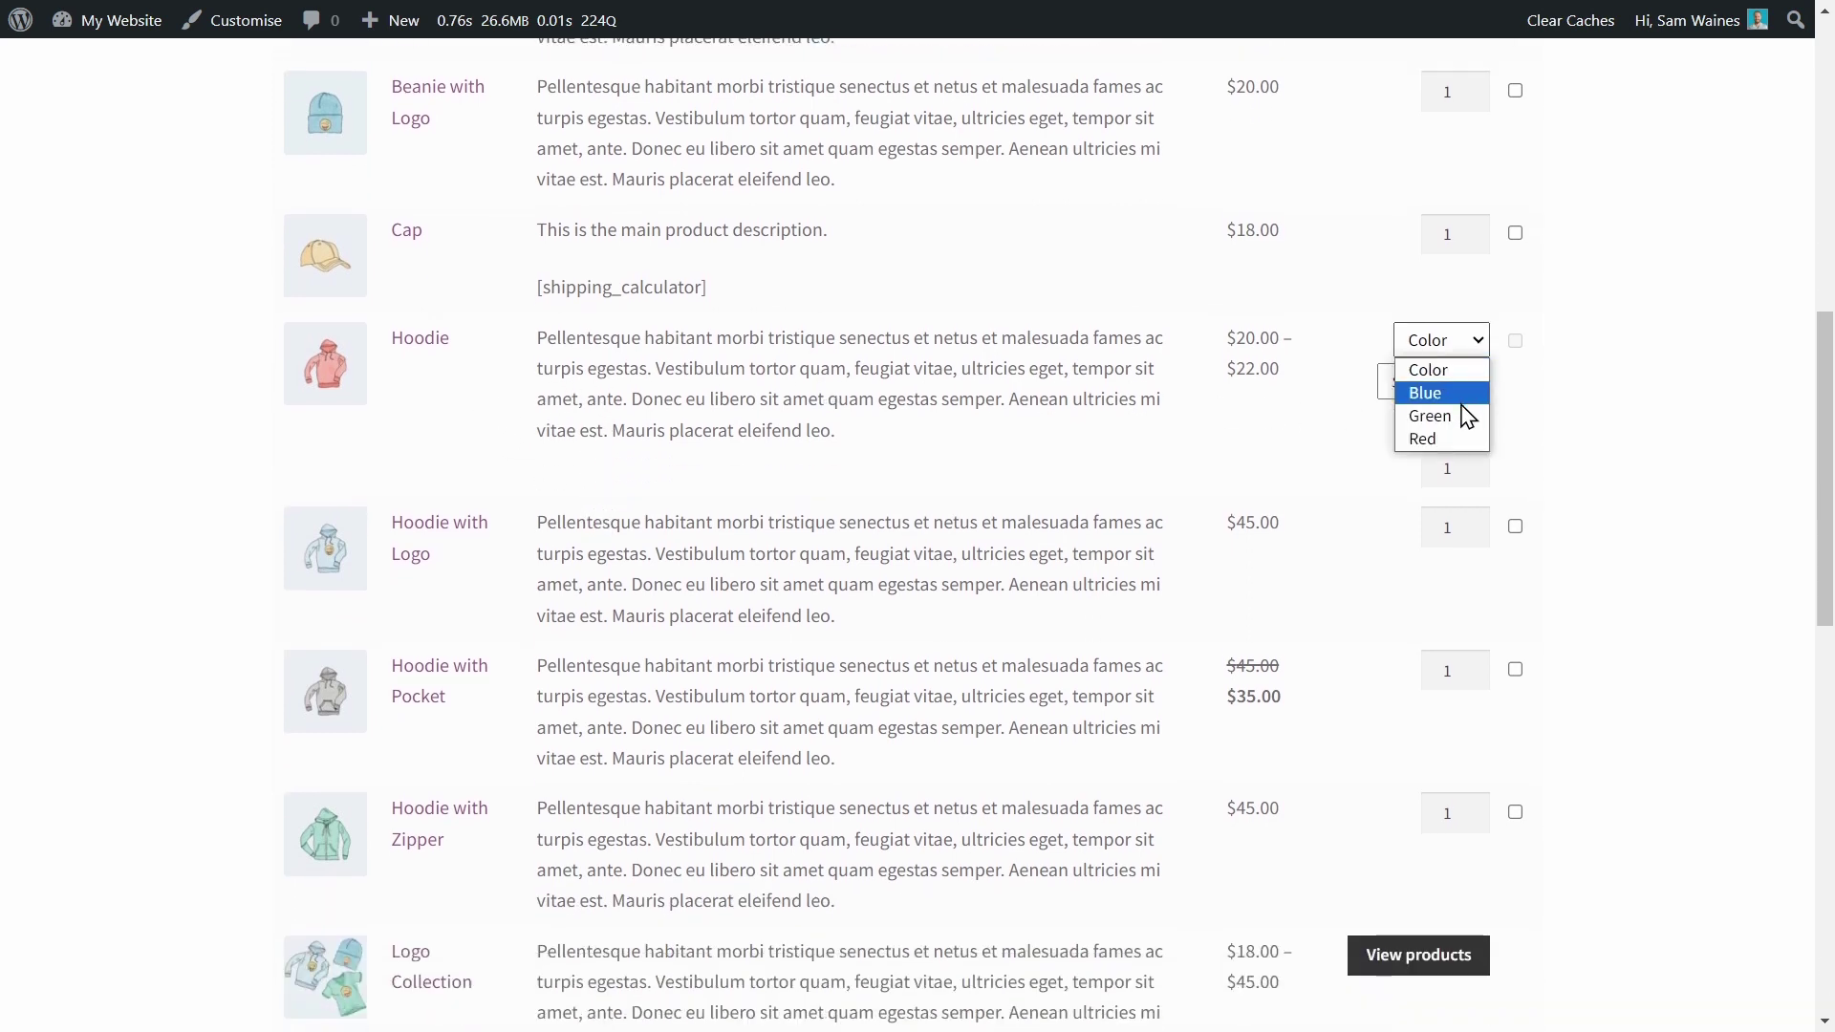
{"action": "left_click", "coordinate": [1461, 400]}
{"action": "left_click", "coordinate": [1454, 387]}
{"action": "left_click", "coordinate": [1446, 457]}
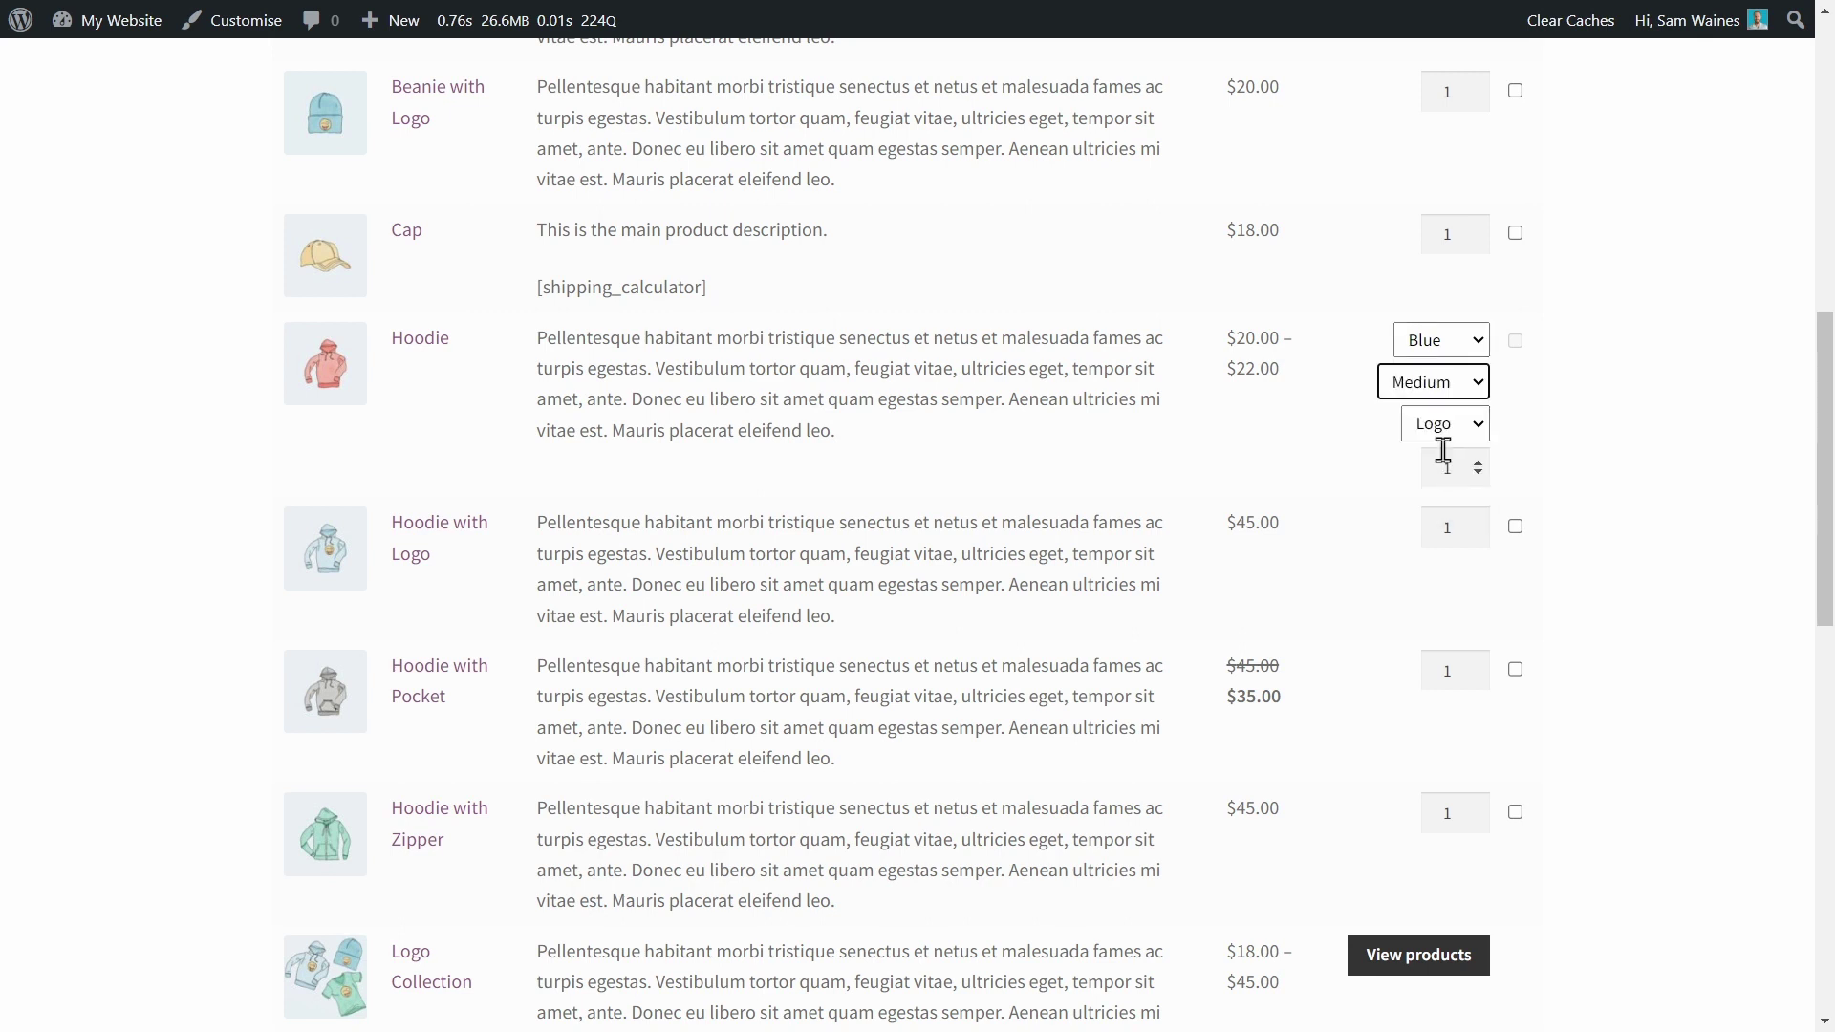
{"action": "left_click", "coordinate": [1475, 432]}
{"action": "left_click", "coordinate": [1430, 476]}
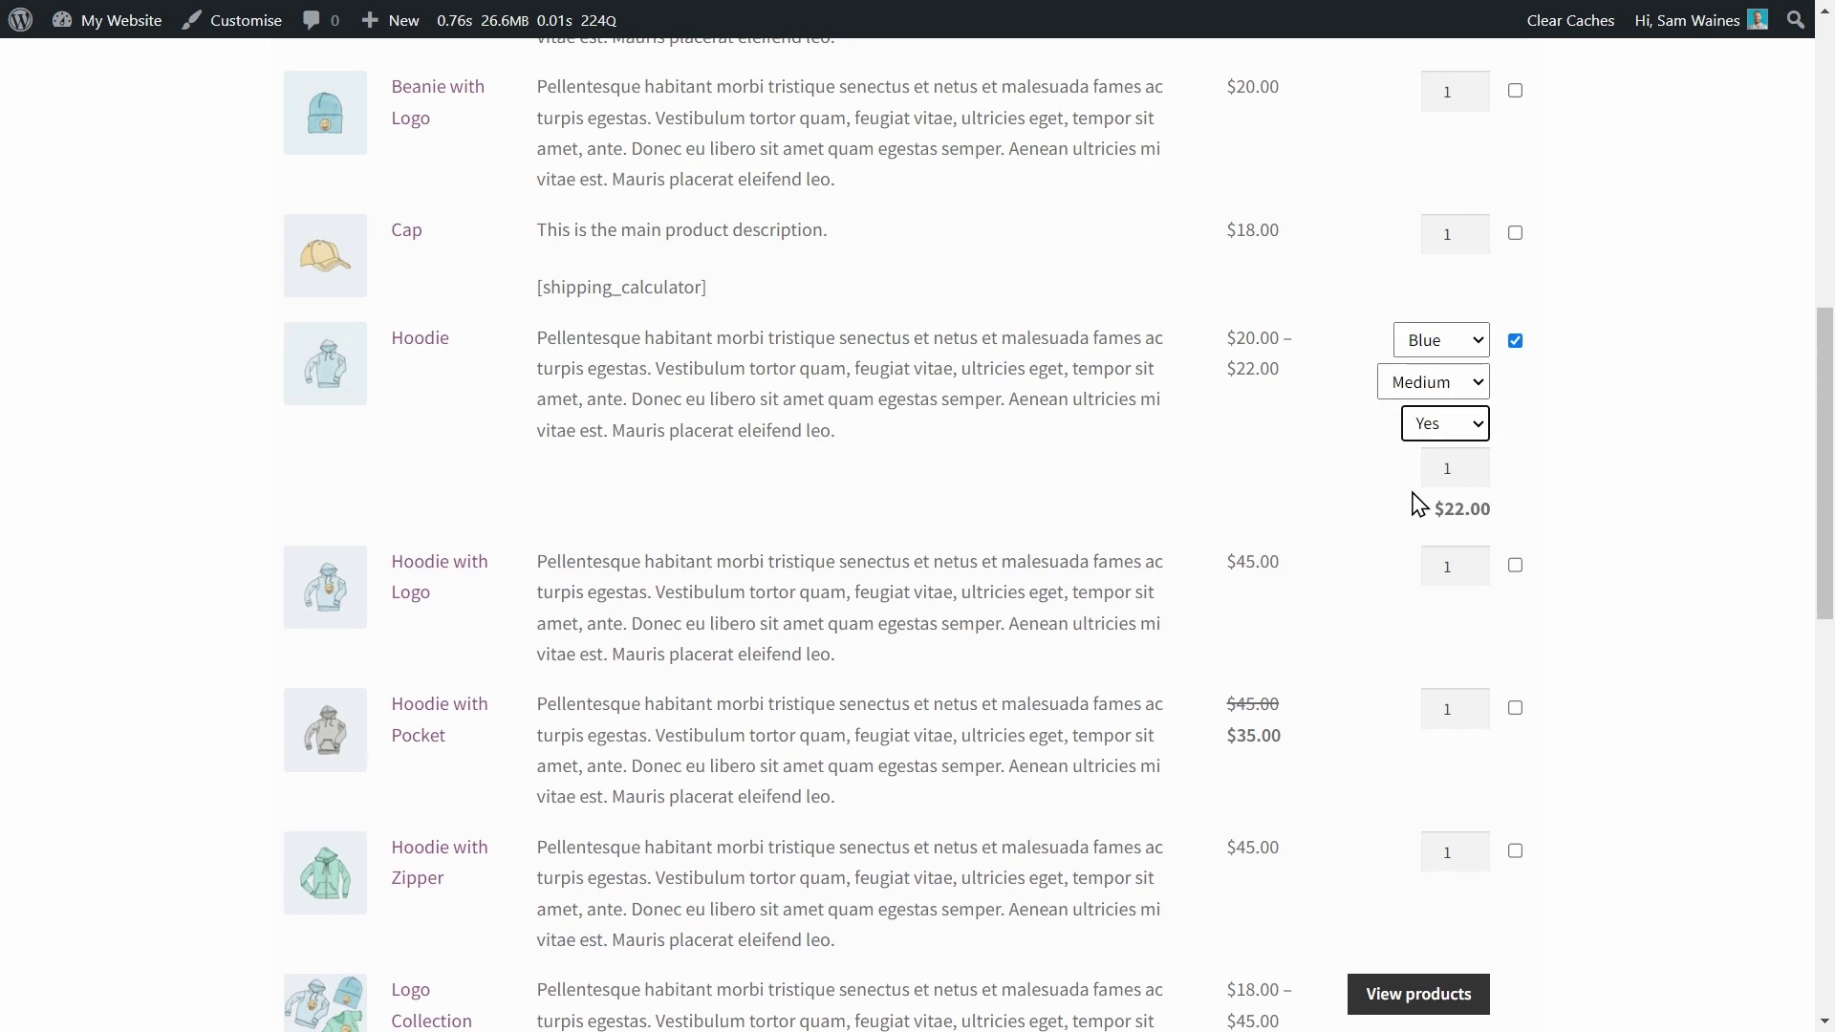
{"action": "left_click", "coordinate": [1479, 464]}
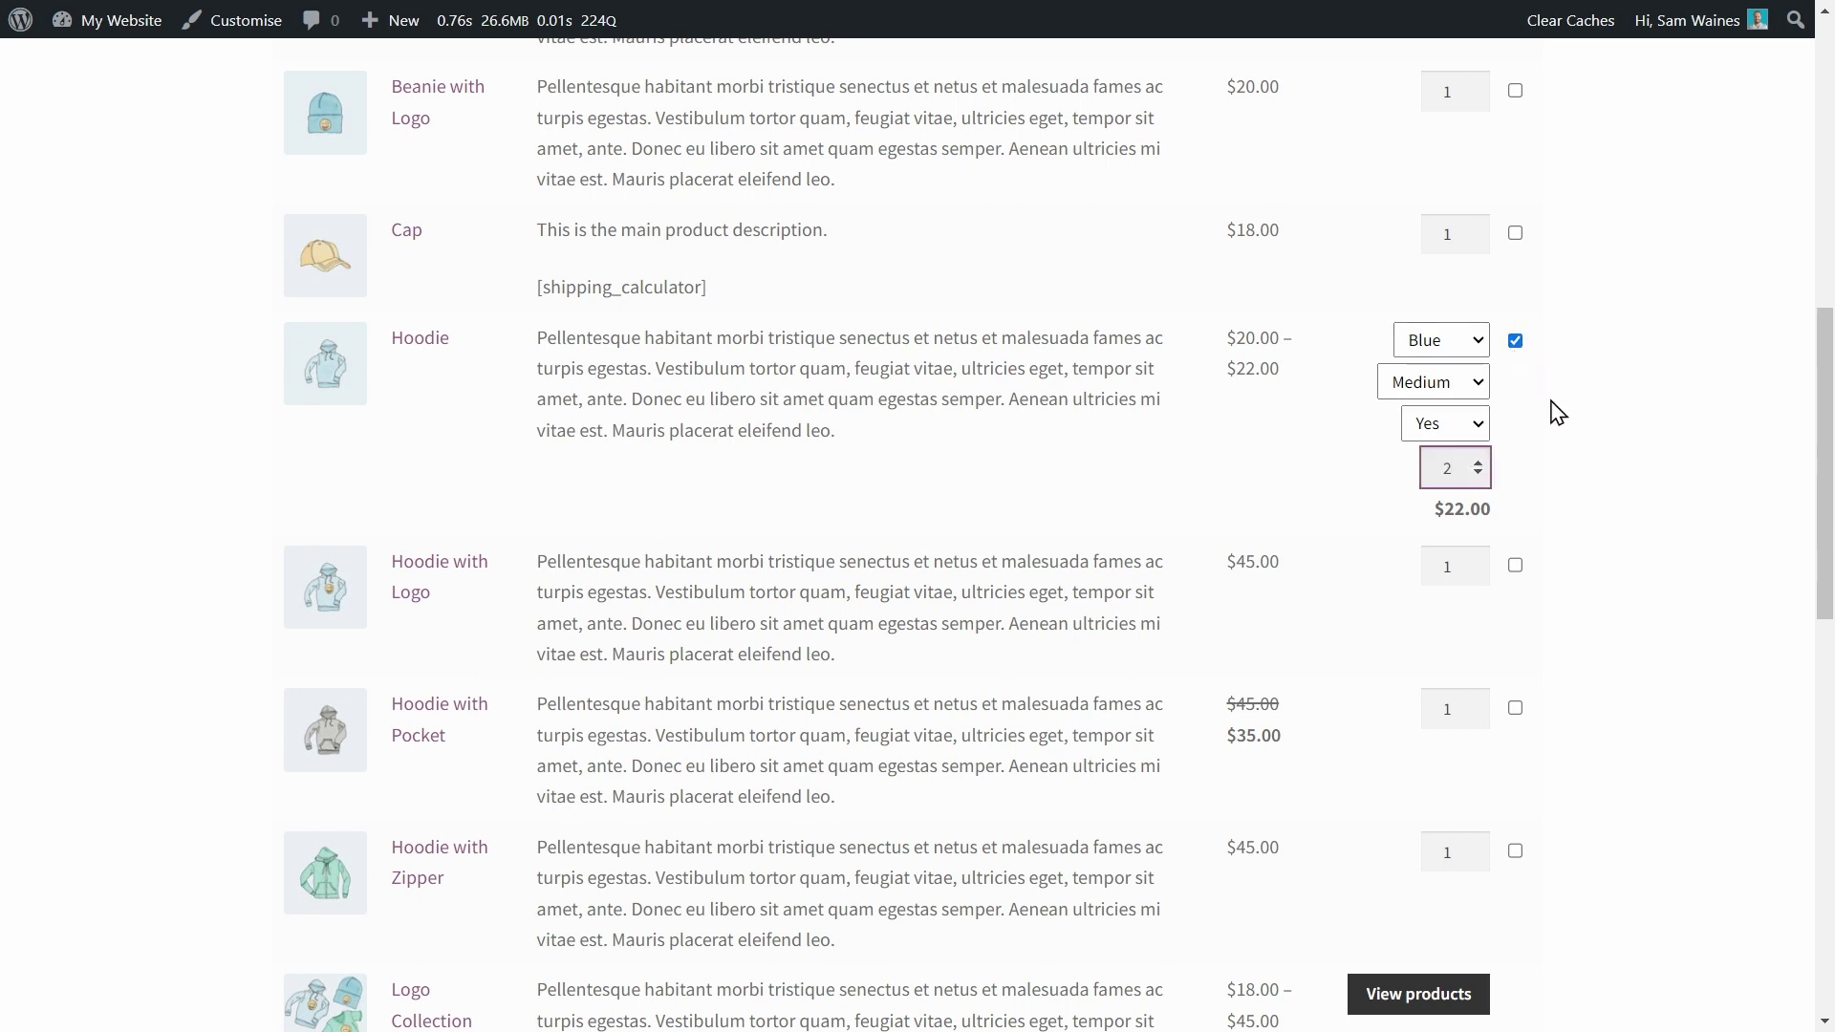
Set the T-Shirt row to Blue, Large, and add both products to the cart.
{"action": "scroll", "coordinate": [1569, 482], "scroll_direction": "down", "scroll_amount": 10}
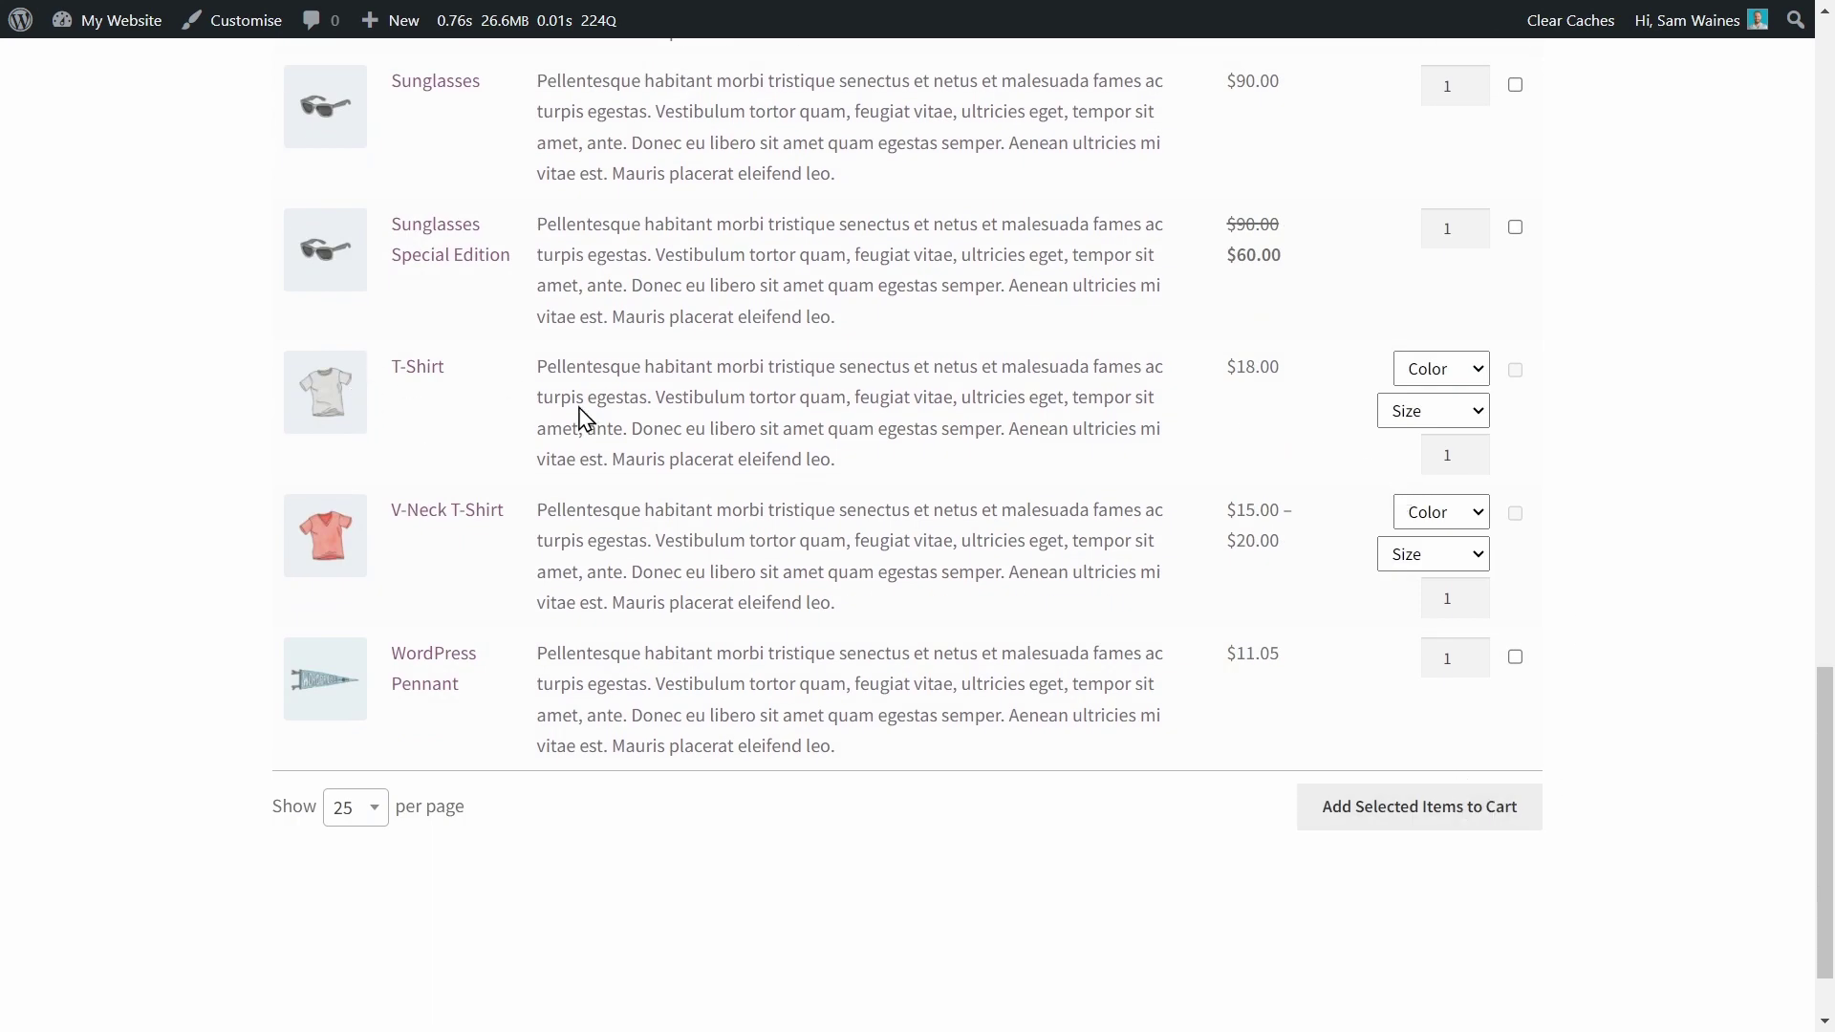
{"action": "left_click", "coordinate": [1447, 370]}
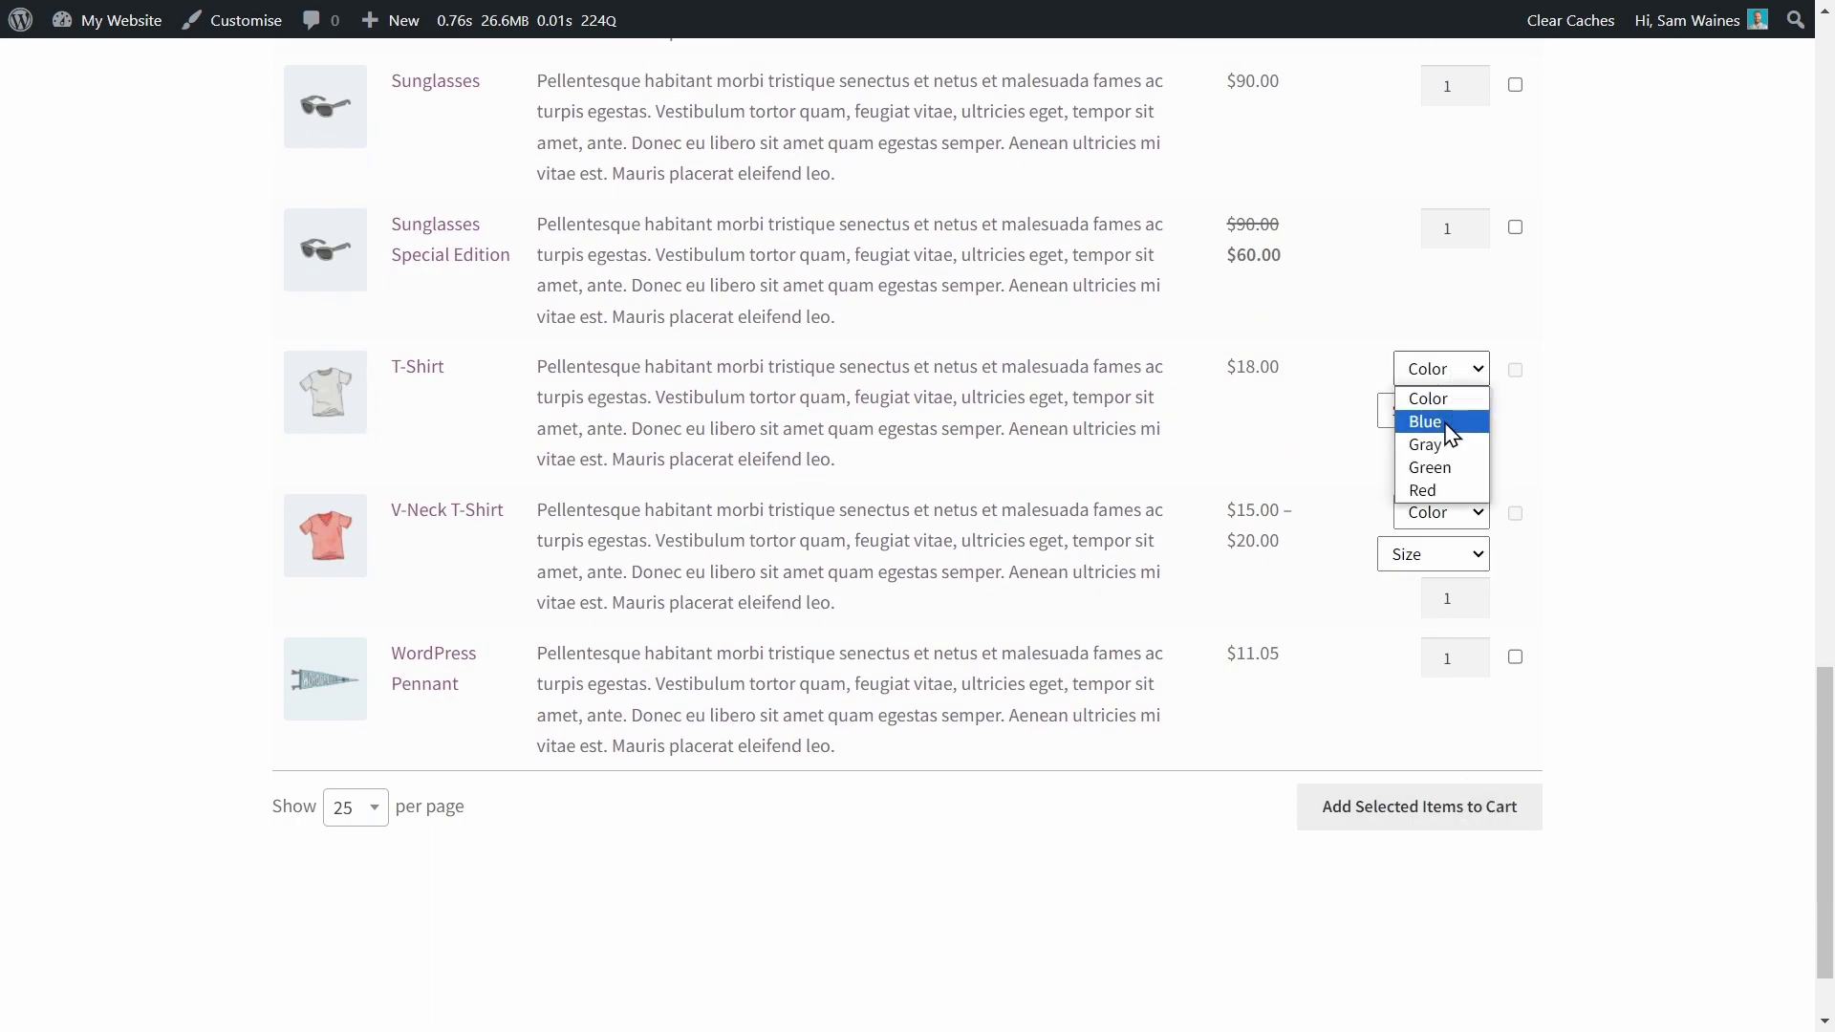
{"action": "left_click", "coordinate": [1450, 427]}
{"action": "left_click", "coordinate": [1448, 413]}
{"action": "left_click", "coordinate": [1445, 463]}
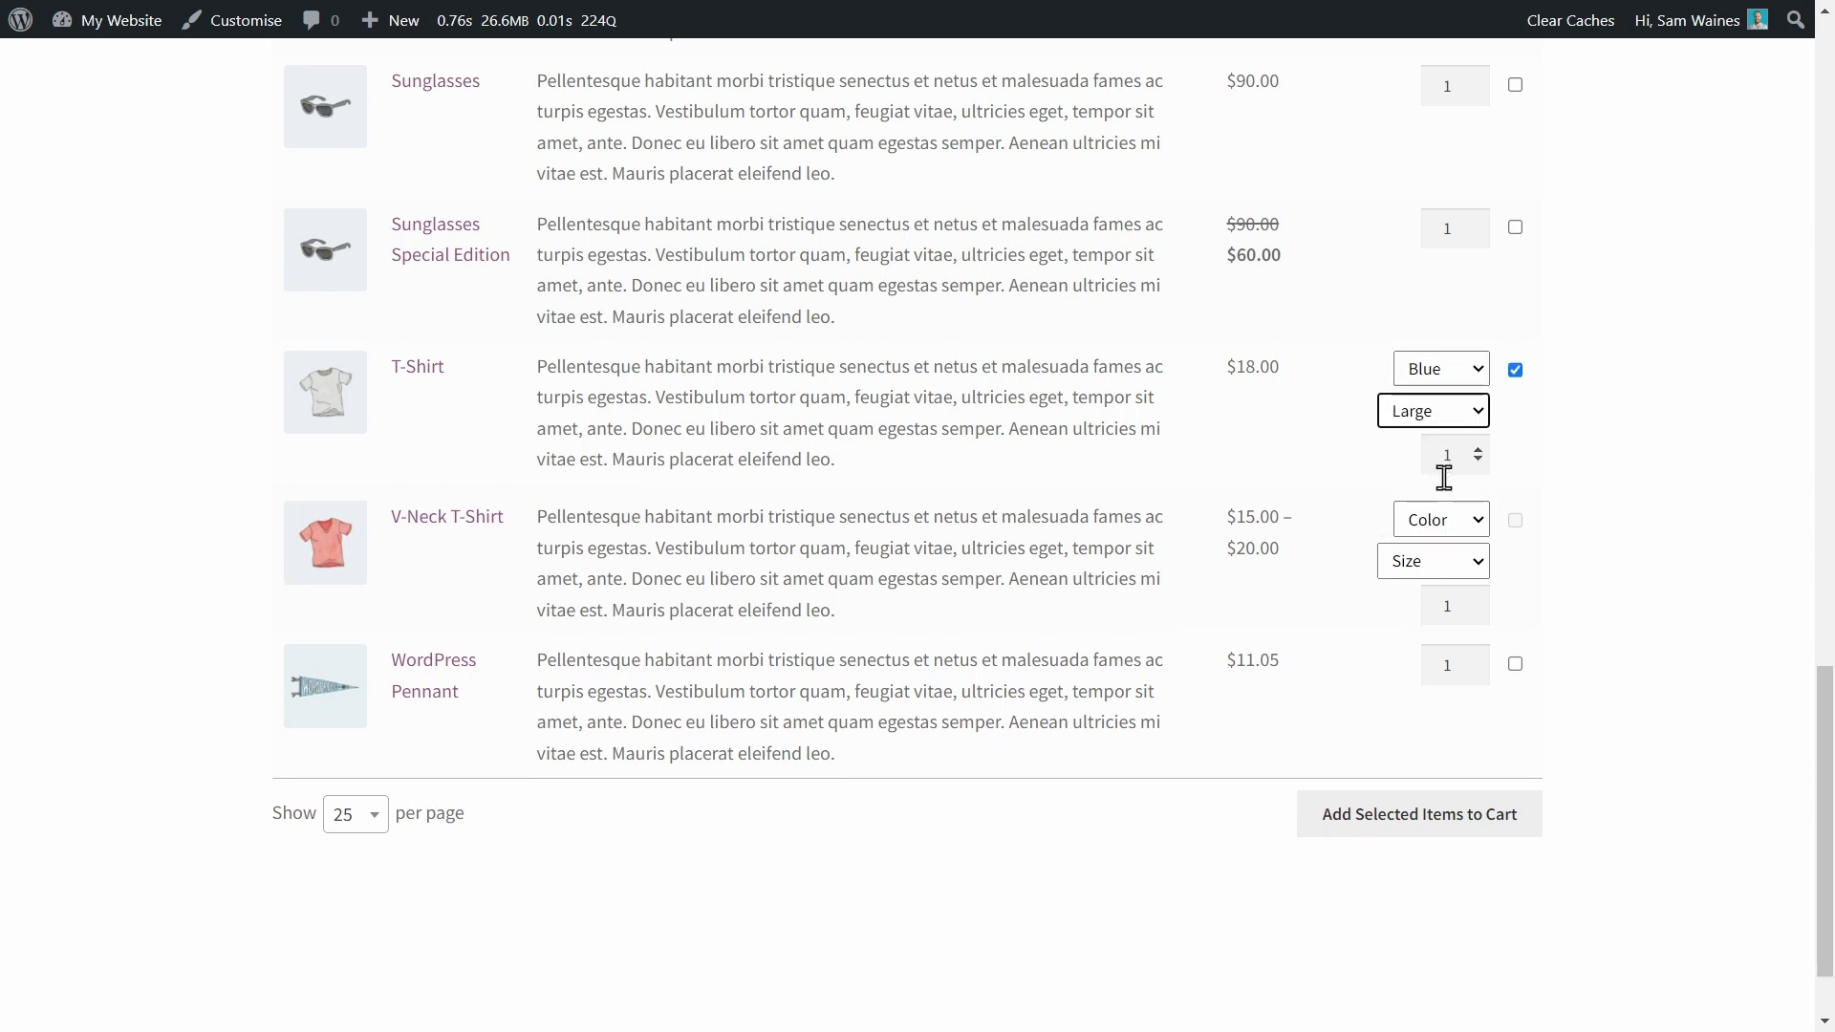
{"action": "left_click", "coordinate": [1459, 827]}
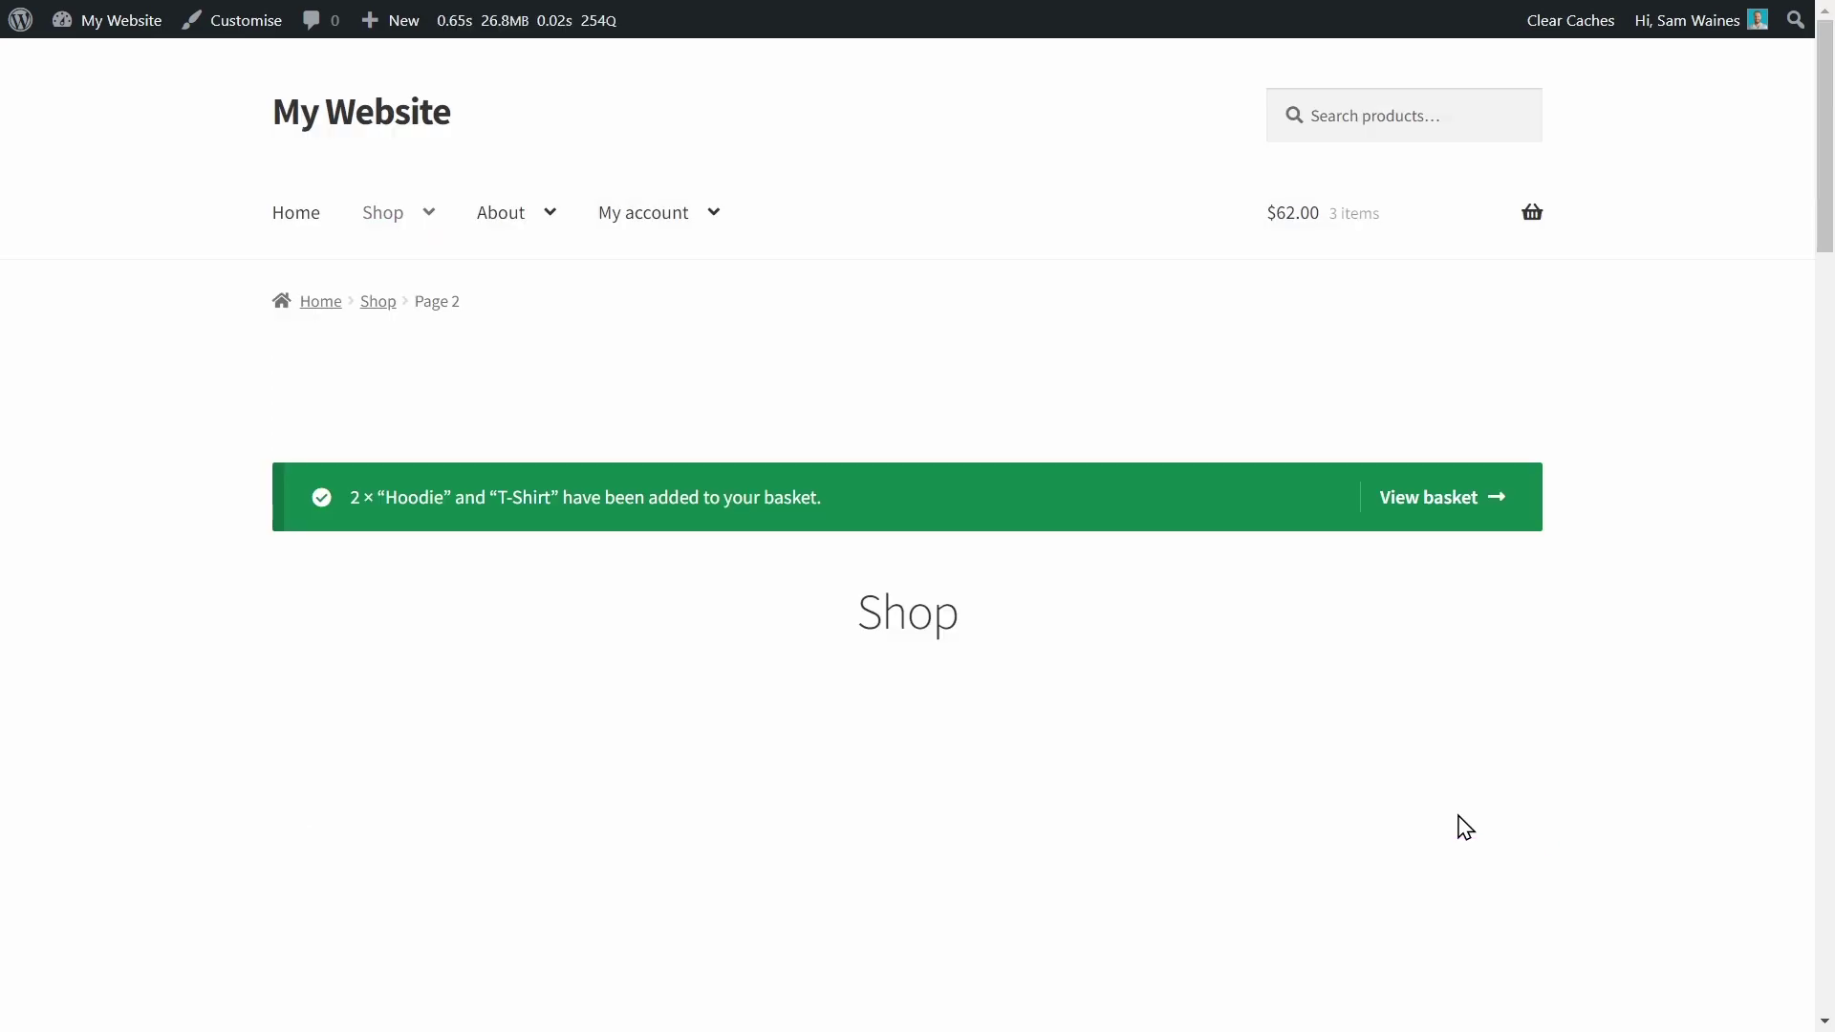